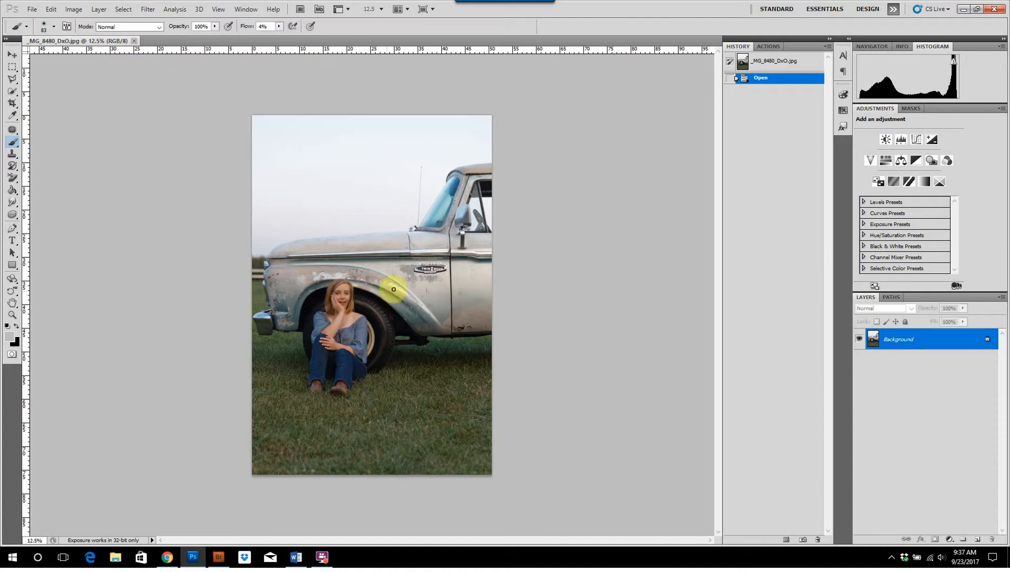
Add a Curves adjustment layer that darkens the photo with input 189 mapped to output 108, and invert its mask
scroll(395, 292, "up", 5)
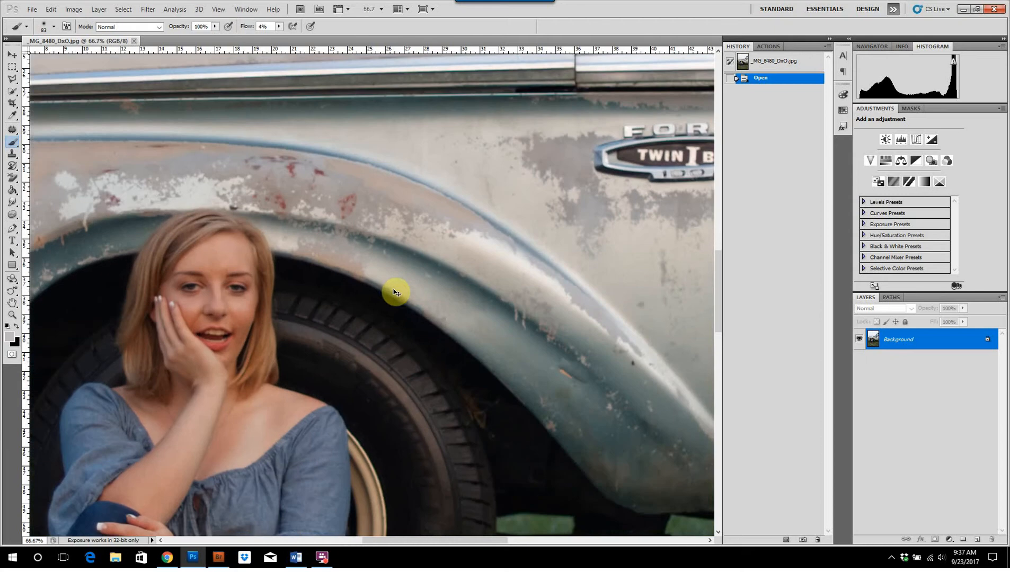
left_click_drag(264, 320, 411, 247)
scroll(411, 247, "down", 3)
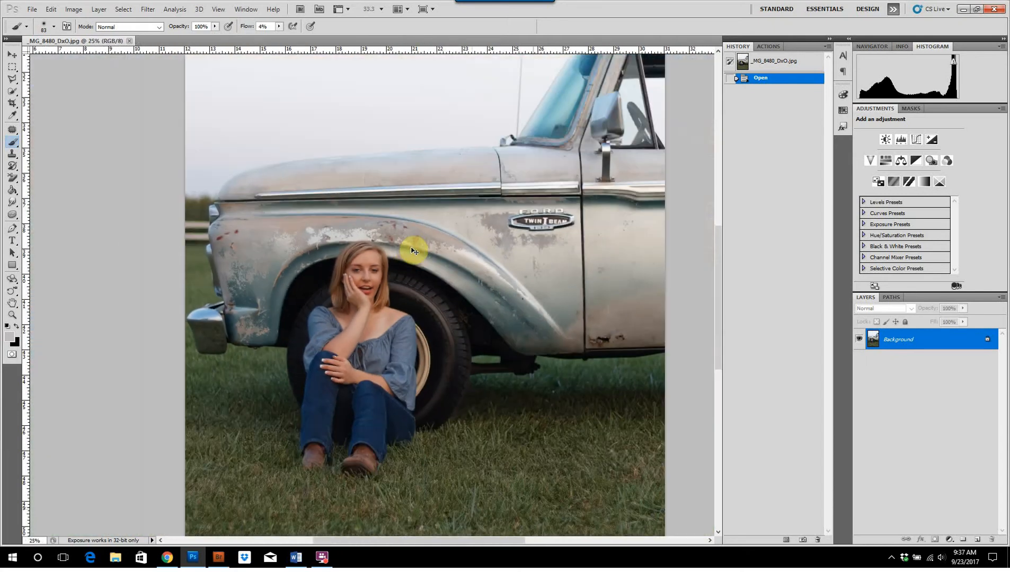
scroll(414, 251, "down", 1)
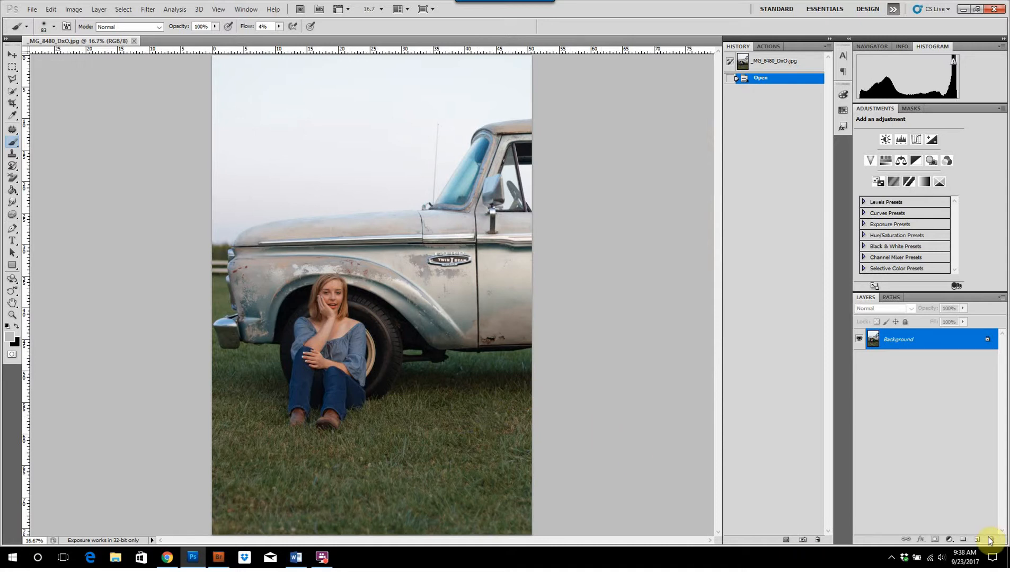
left_click(949, 539)
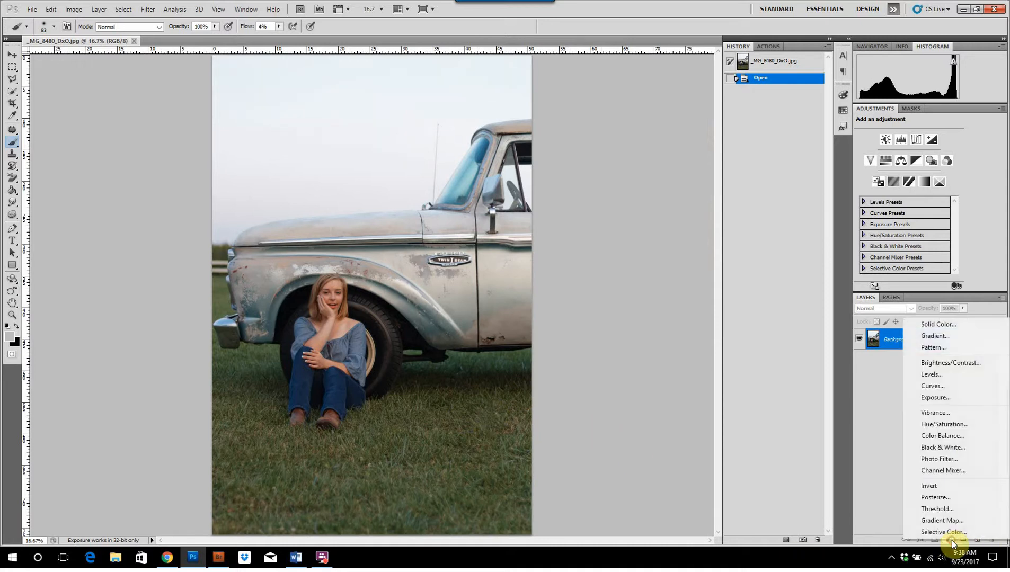
left_click(944, 387)
mouse_move(925, 198)
left_mouse_down()
mouse_move(936, 212)
mouse_move(937, 199)
left_mouse_up()
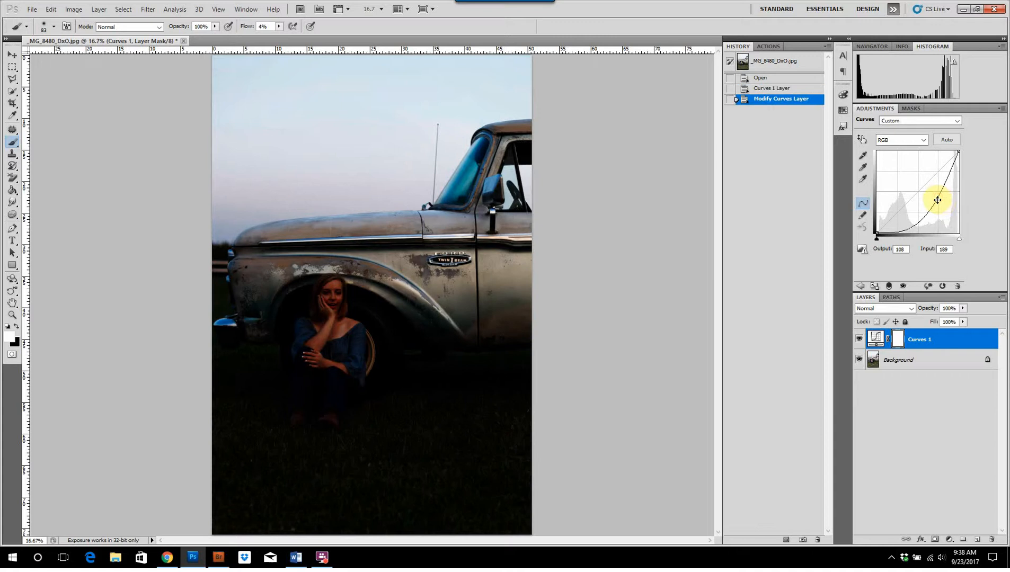
key("ctrl+minus")
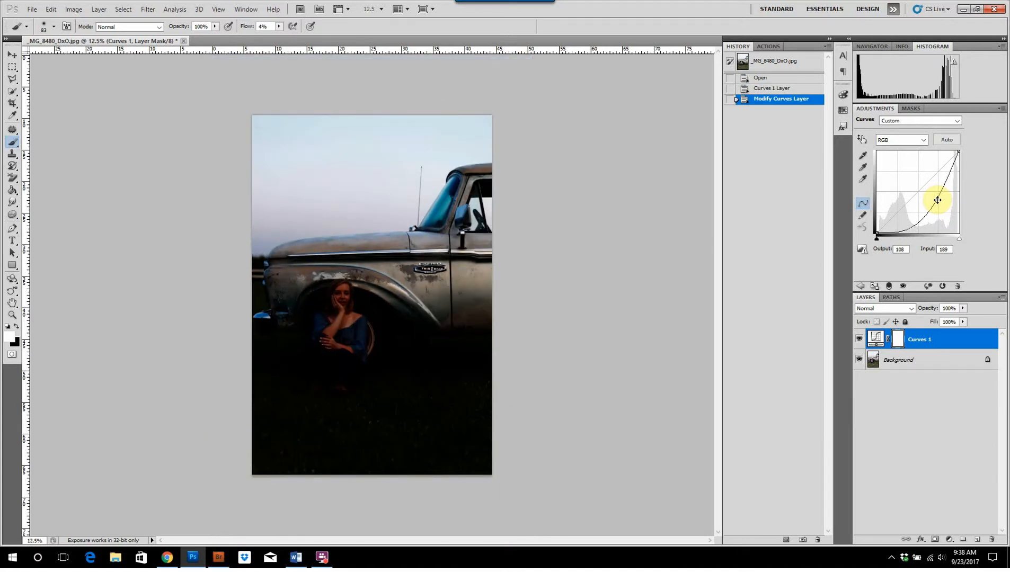
key("ctrl+i")
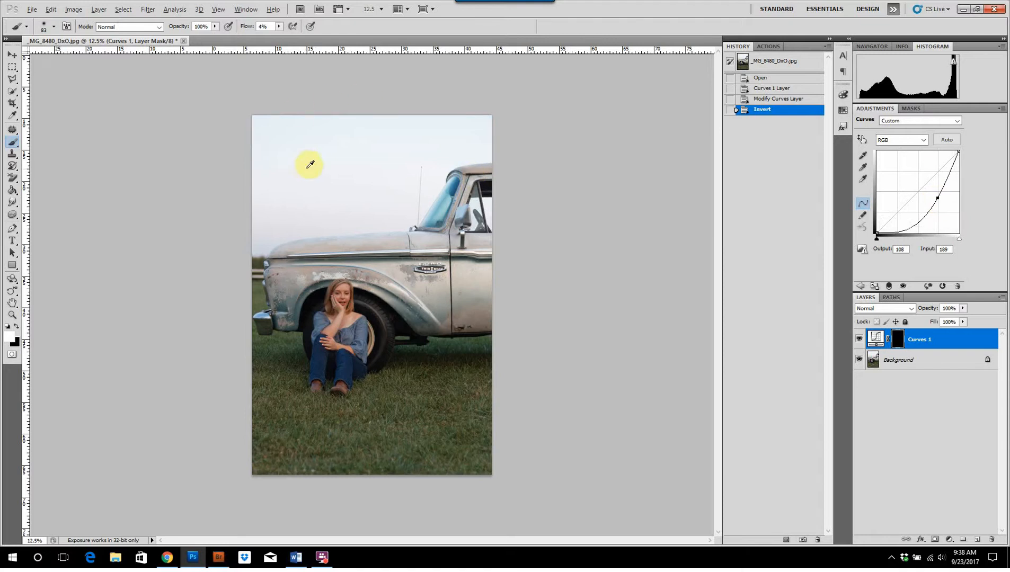
Paint the Curves darkening into the sky with white brushes of 1427 and 451 px at 4% flow, and merge the visible layers
left_click_drag(307, 169, 351, 174)
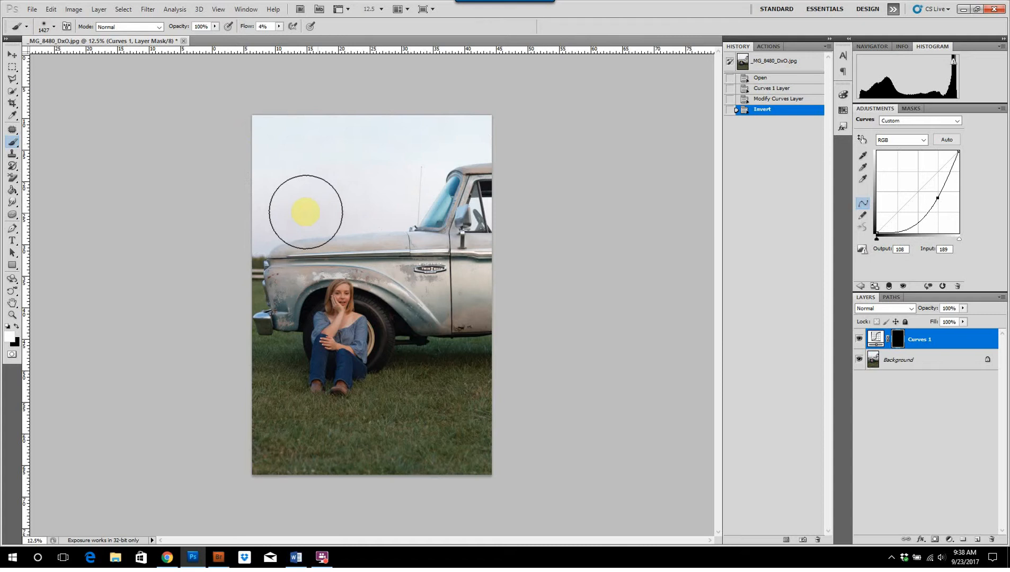
left_click_drag(289, 196, 407, 194)
mouse_move(467, 142)
left_mouse_down()
mouse_move(445, 146)
mouse_move(443, 207)
mouse_move(434, 191)
mouse_move(487, 135)
left_mouse_up()
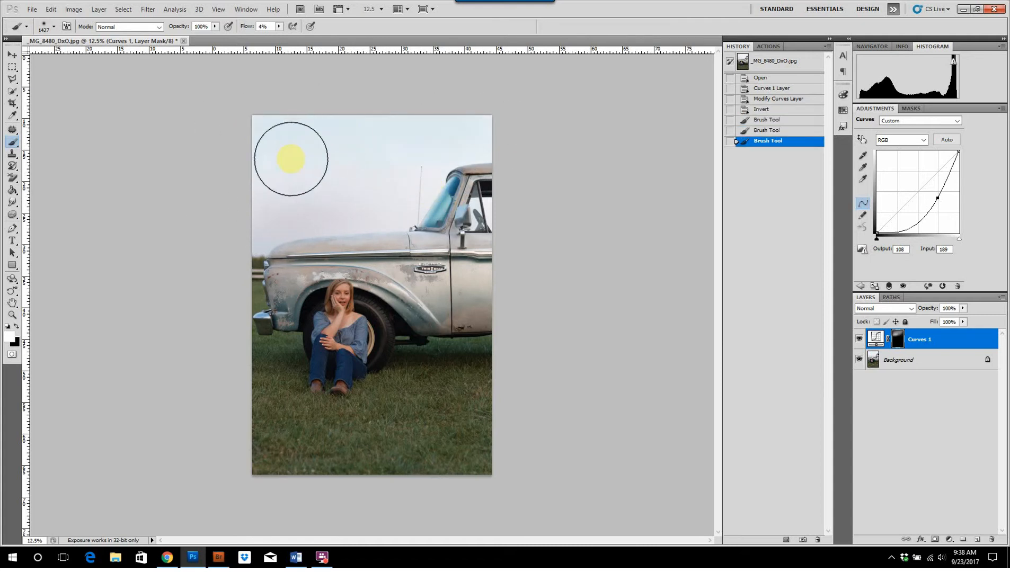
left_click_drag(221, 209, 466, 123)
mouse_move(263, 125)
left_mouse_down()
mouse_move(288, 139)
mouse_move(252, 199)
mouse_move(249, 239)
mouse_move(247, 167)
mouse_move(563, 124)
mouse_move(405, 156)
mouse_move(412, 189)
left_mouse_up()
left_click_drag(415, 187, 382, 189)
mouse_move(423, 218)
left_mouse_down()
mouse_move(445, 183)
mouse_move(434, 184)
left_mouse_up()
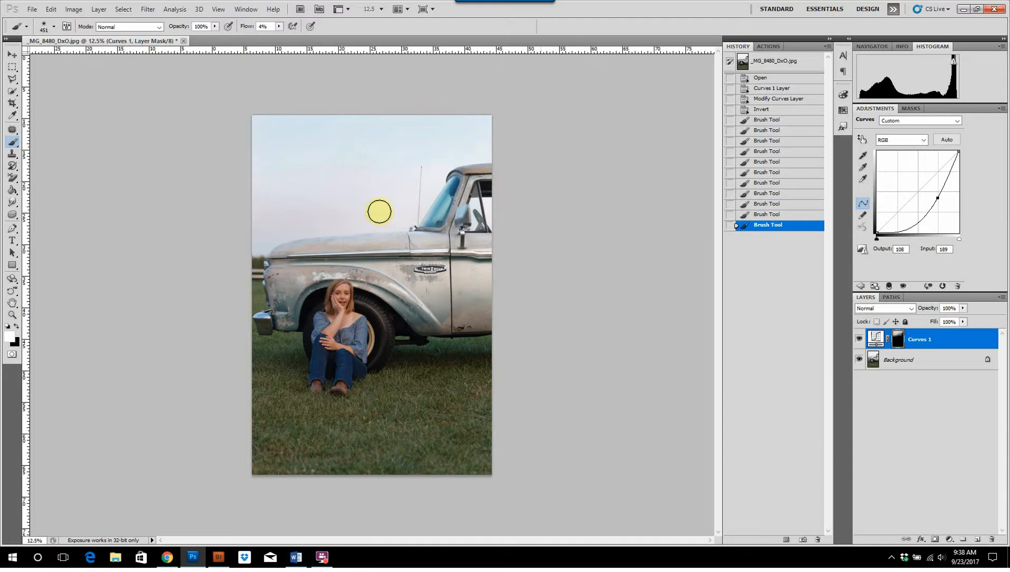
mouse_move(379, 212)
left_mouse_down()
mouse_move(409, 205)
mouse_move(334, 199)
mouse_move(379, 194)
left_mouse_up()
left_click_drag(293, 163, 431, 152)
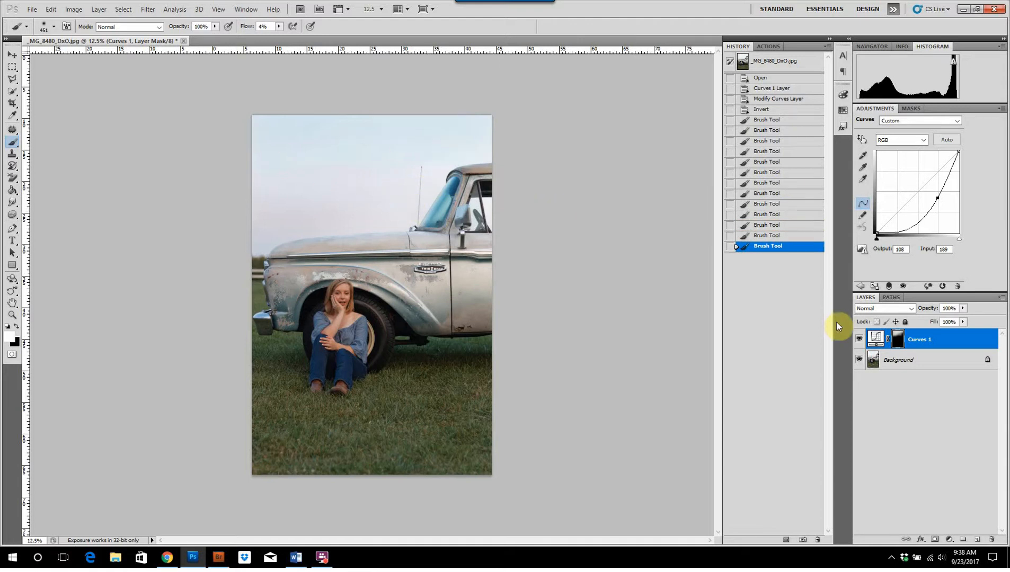
key("ctrl+shift+e")
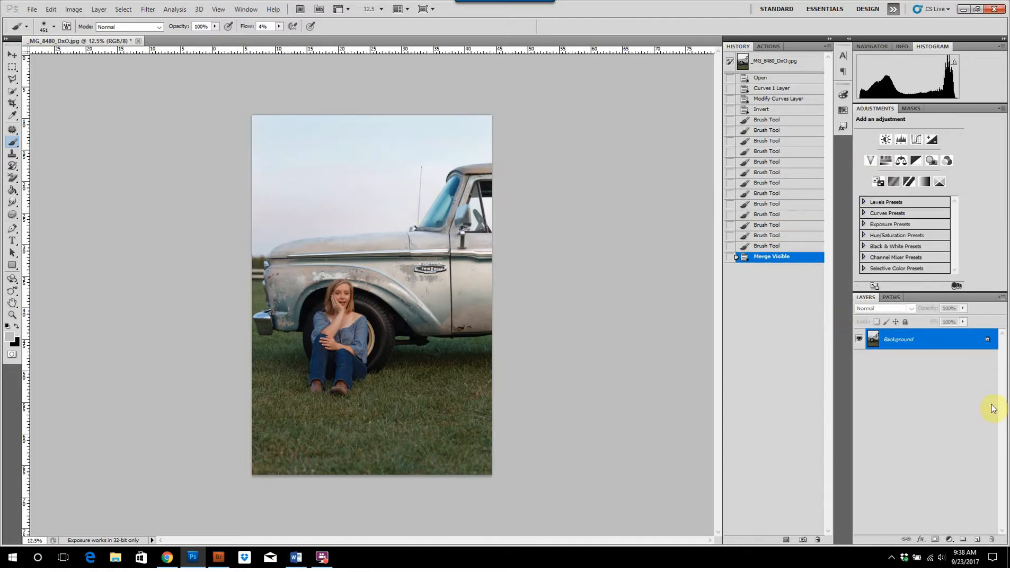
Run the Photo Filters action to add its group of masked colour and tone adjustment layers
left_click(769, 47)
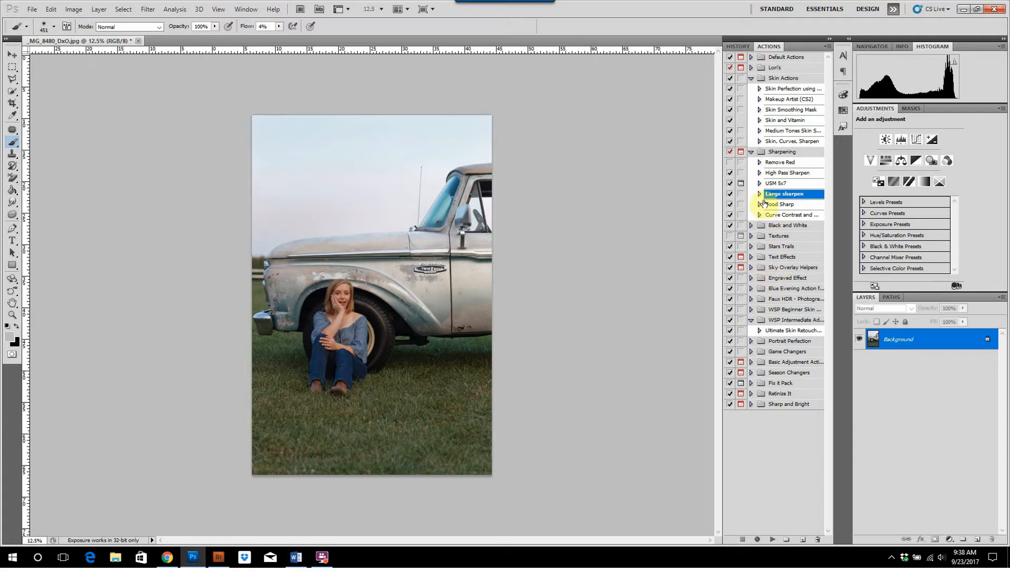
left_click(750, 68)
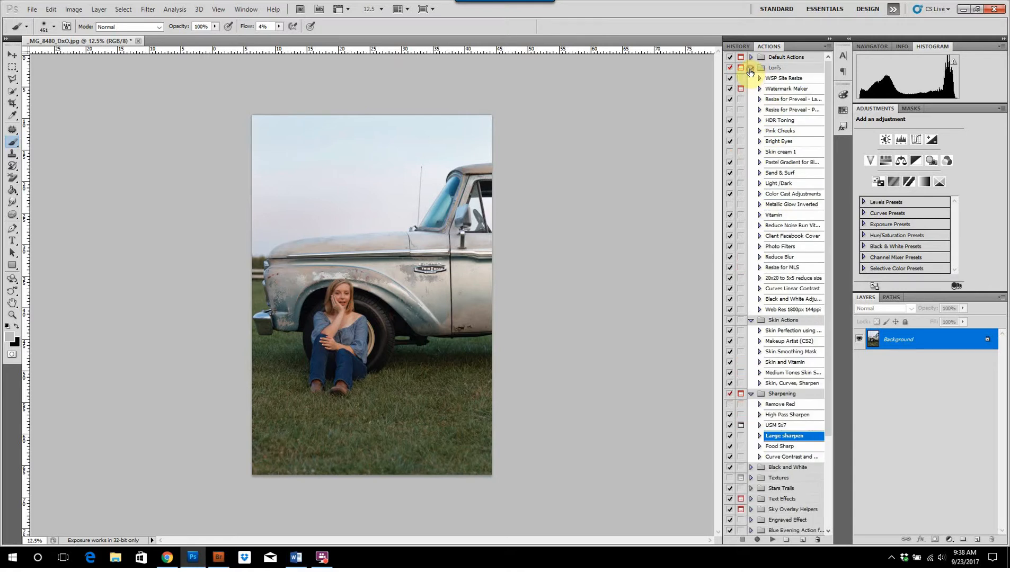
left_click(793, 247)
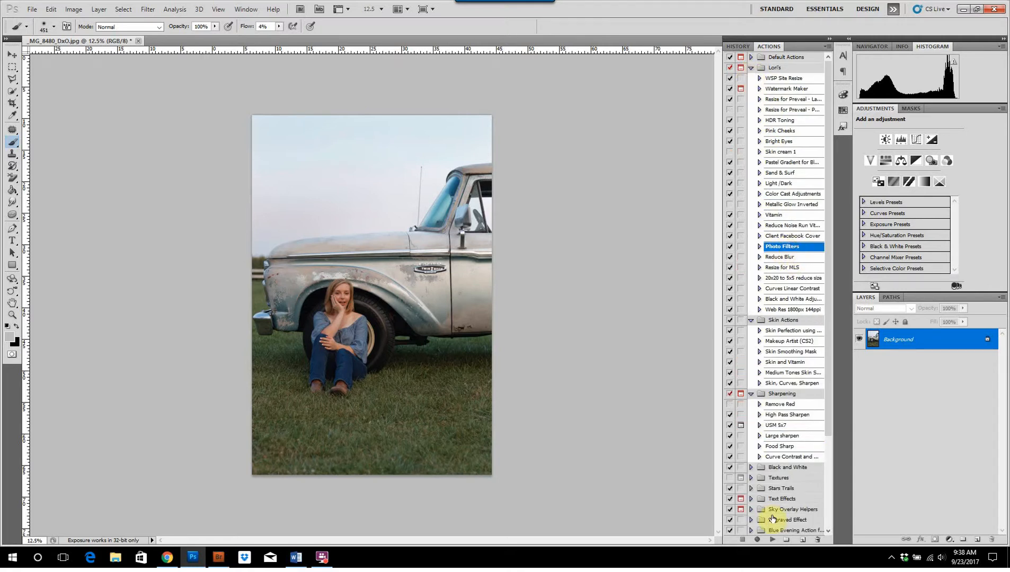
left_click(772, 539)
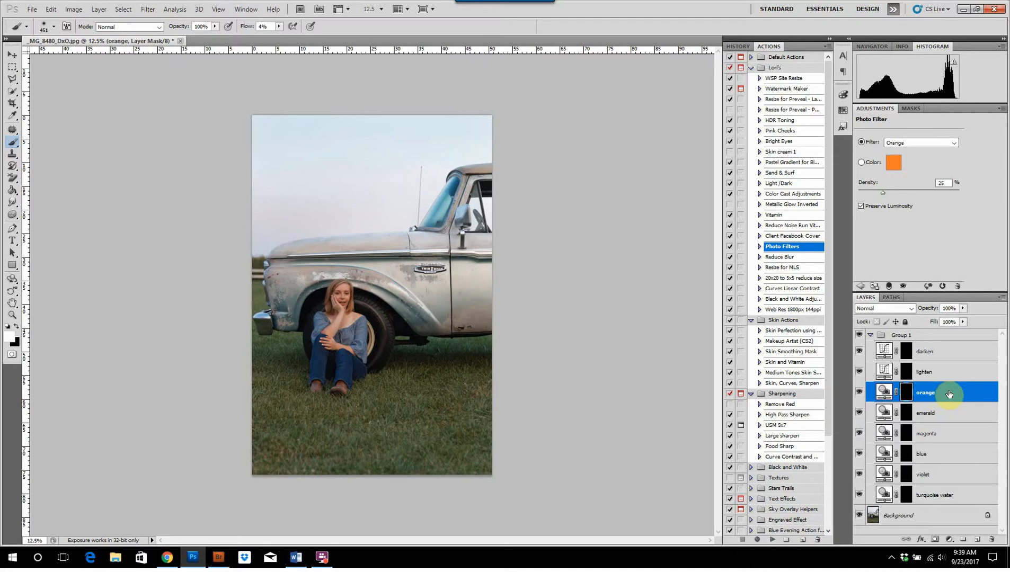
Paint the turquoise water, magenta and orange filters into the sky on their masks with an 1139 px brush at 4% flow
left_click(927, 497)
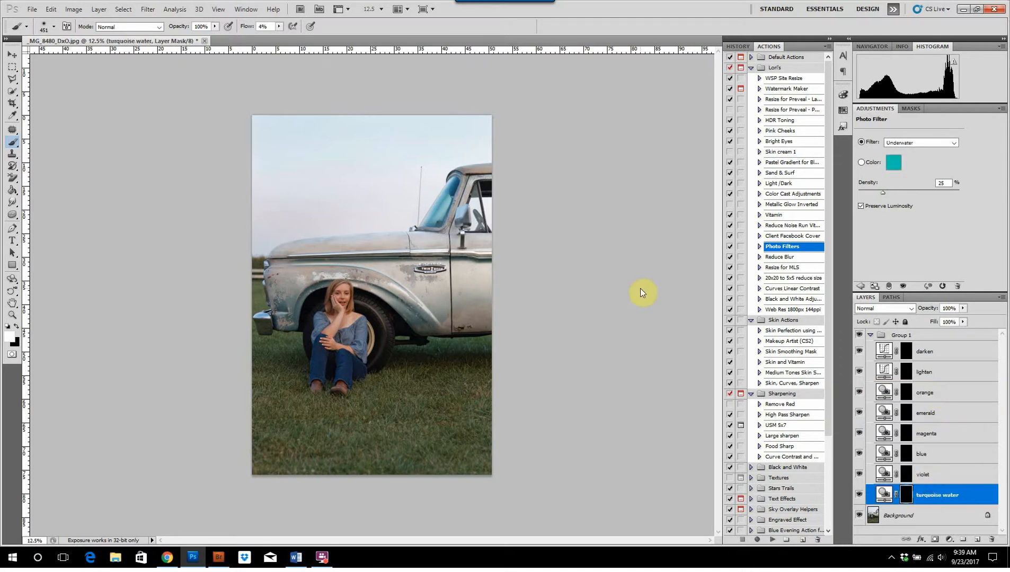
left_click_drag(331, 136, 353, 135)
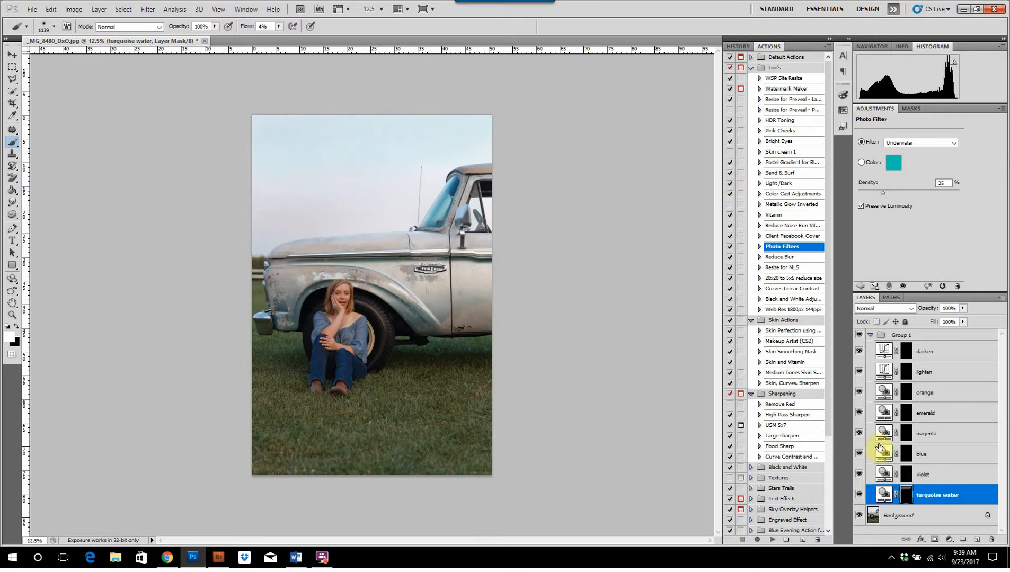
left_click(927, 433)
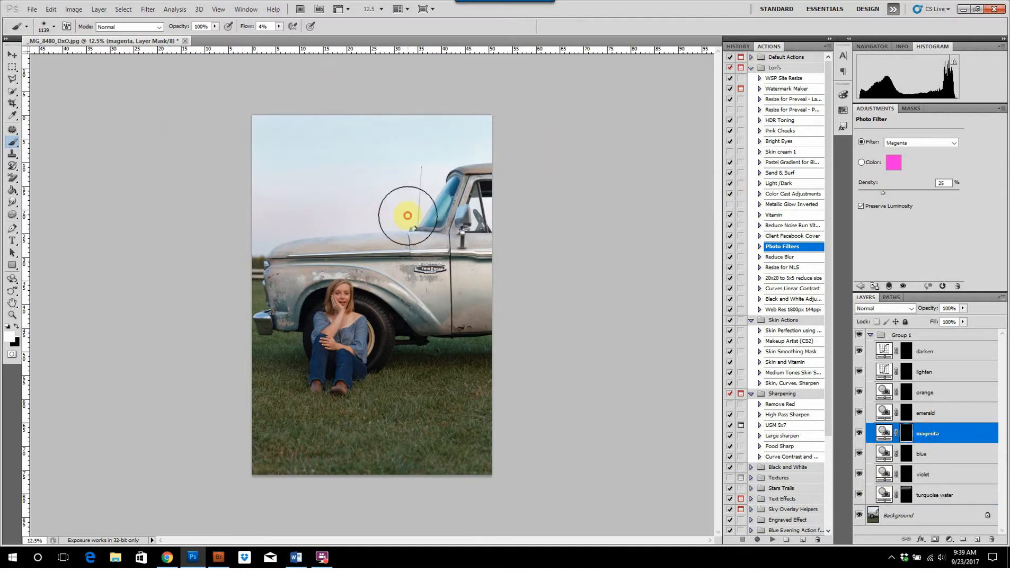
left_click(948, 402)
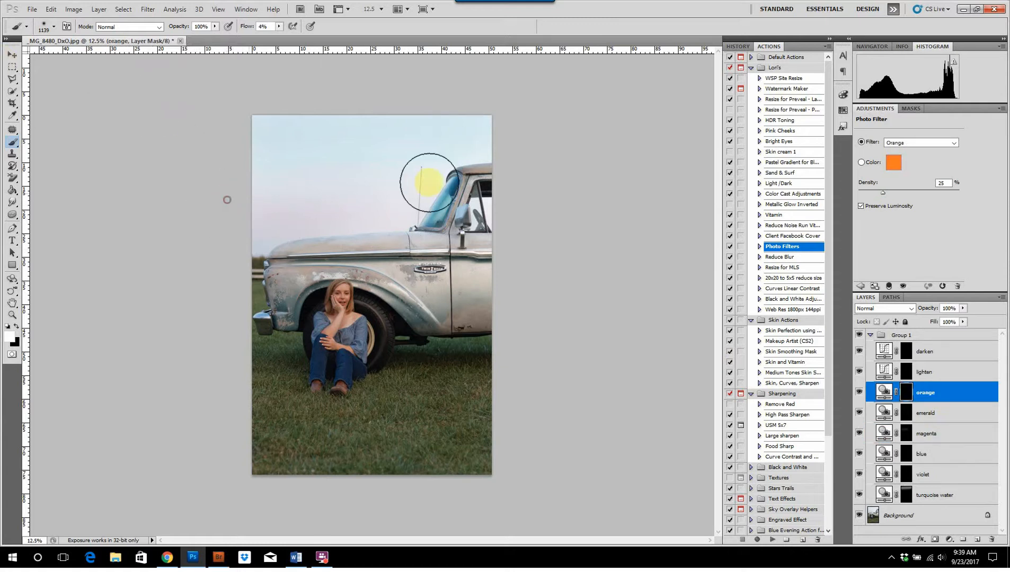
mouse_move(430, 183)
left_mouse_down()
mouse_move(211, 181)
mouse_move(398, 152)
mouse_move(496, 151)
left_mouse_up()
mouse_move(496, 151)
left_mouse_down()
mouse_move(443, 189)
mouse_move(536, 184)
mouse_move(483, 375)
mouse_move(452, 260)
mouse_move(468, 252)
mouse_move(488, 197)
mouse_move(514, 226)
mouse_move(502, 216)
mouse_move(597, 222)
left_mouse_up()
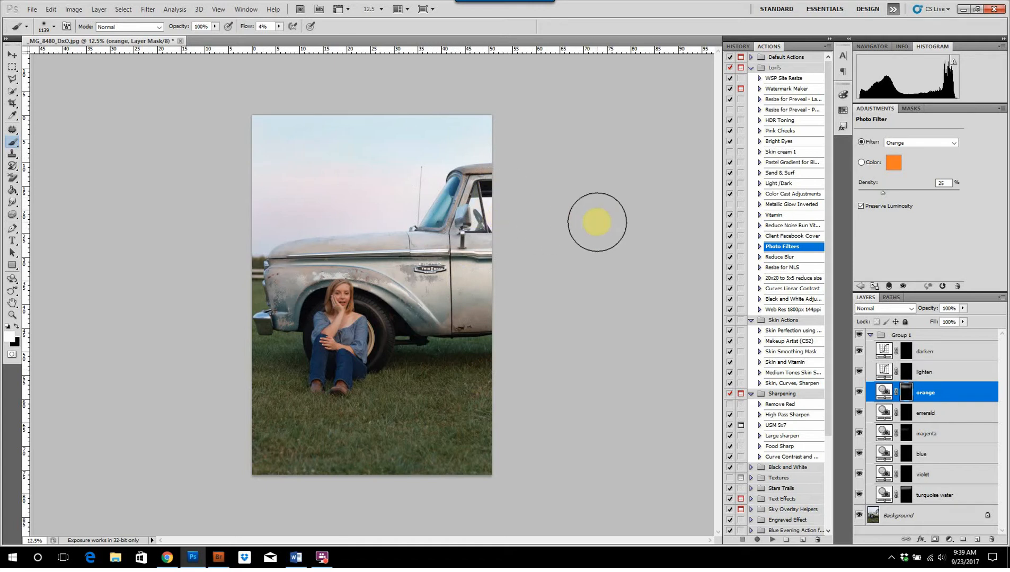
Merge the visible layers and take a history snapshot of the merged photo
left_click(810, 461)
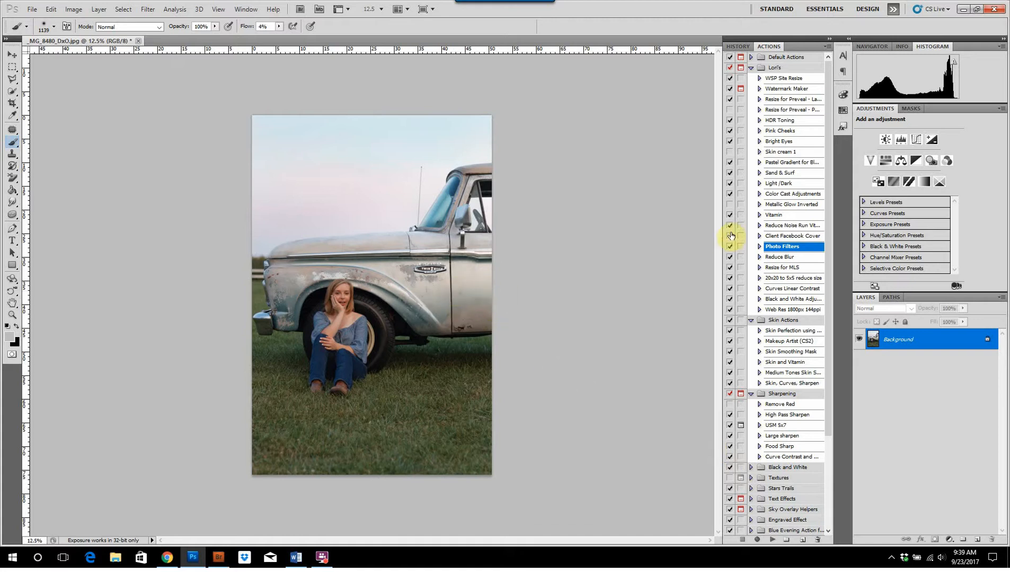
left_click(734, 46)
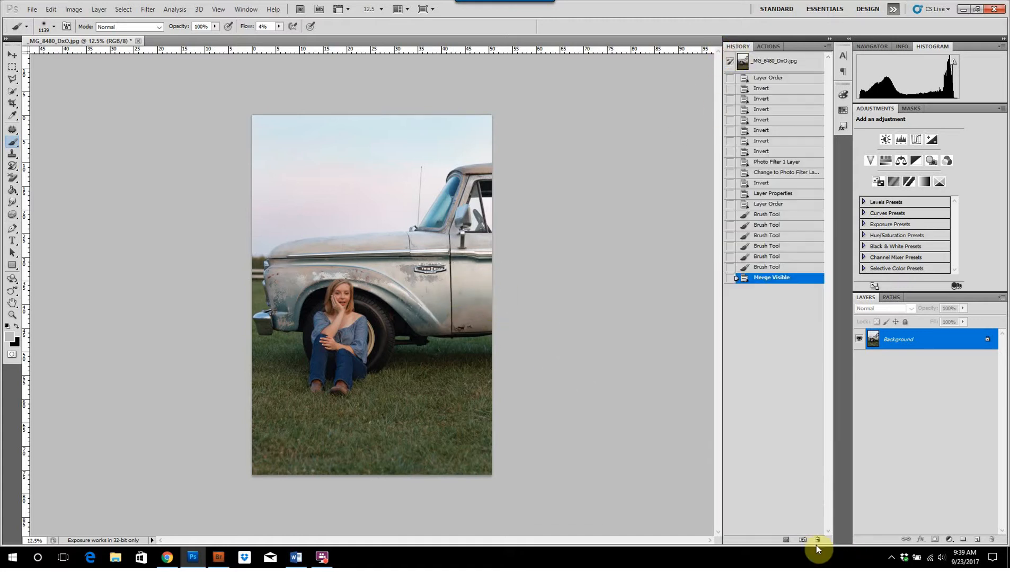
left_click(802, 539)
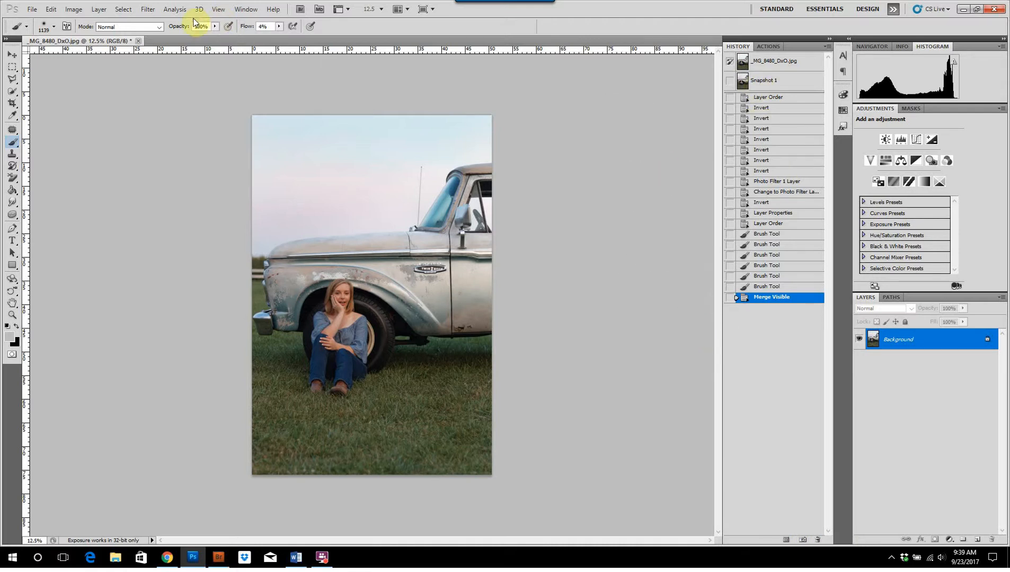
Apply HDR Toning to the photo with Detail +208%, Gamma 0.89 and increased Saturation
left_click(149, 13)
mouse_move(76, 12)
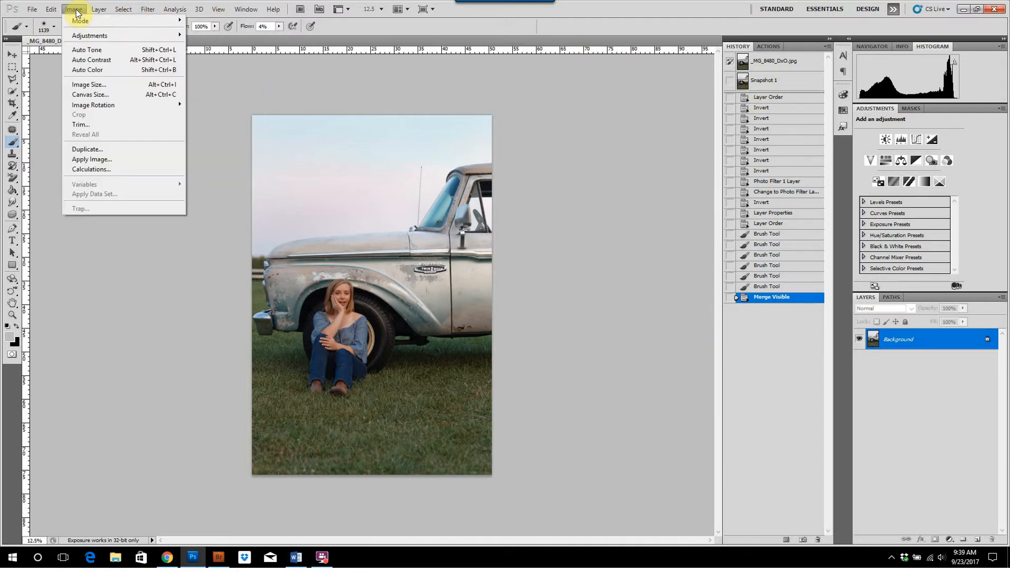
mouse_move(106, 35)
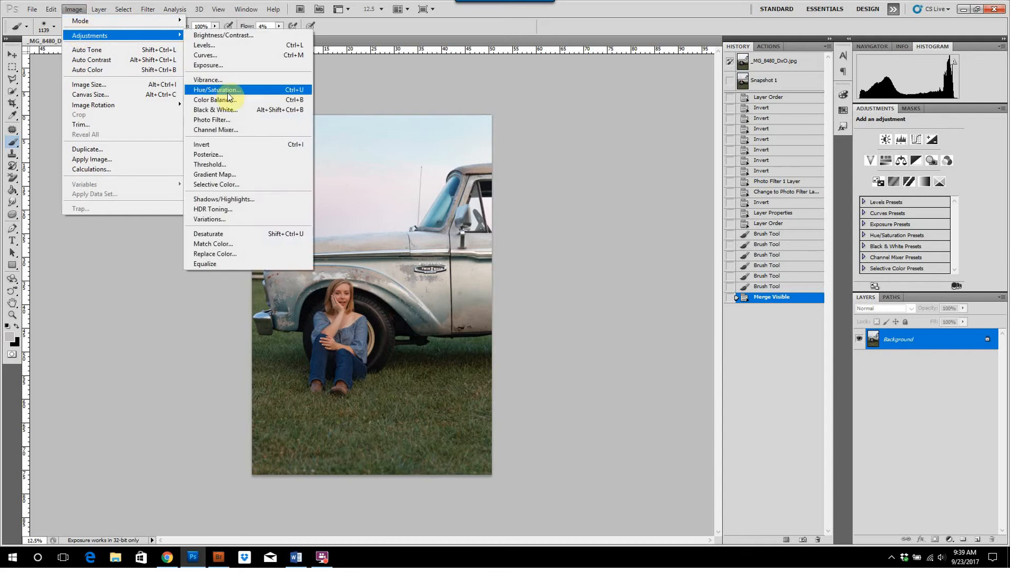
left_click(250, 212)
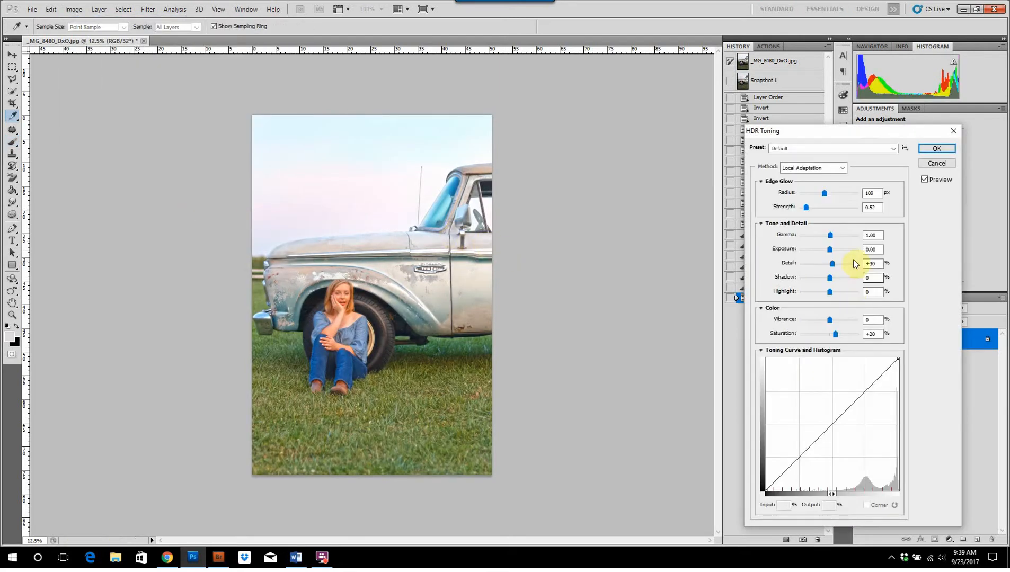
left_click_drag(833, 267, 851, 267)
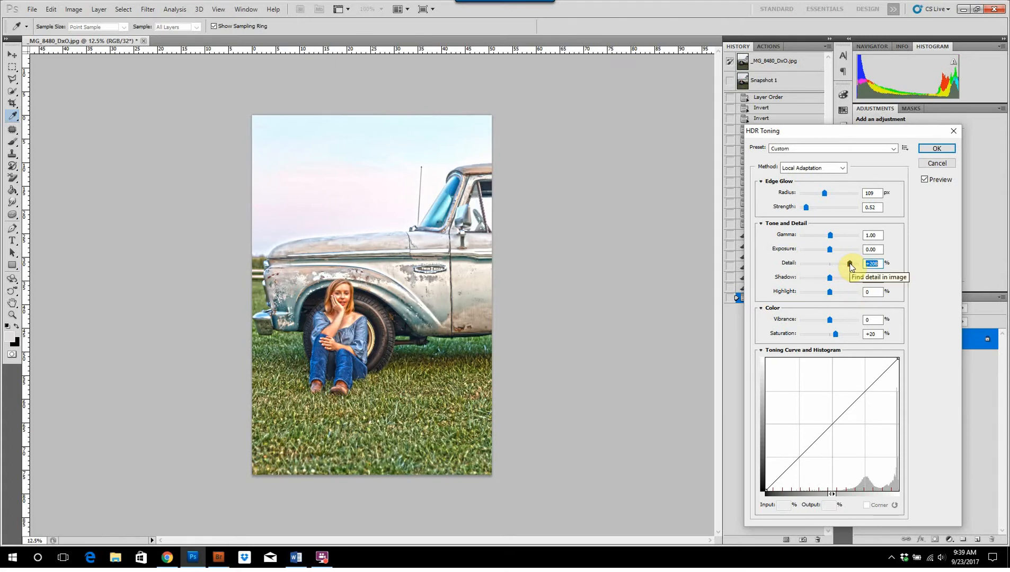
left_click_drag(830, 235, 834, 235)
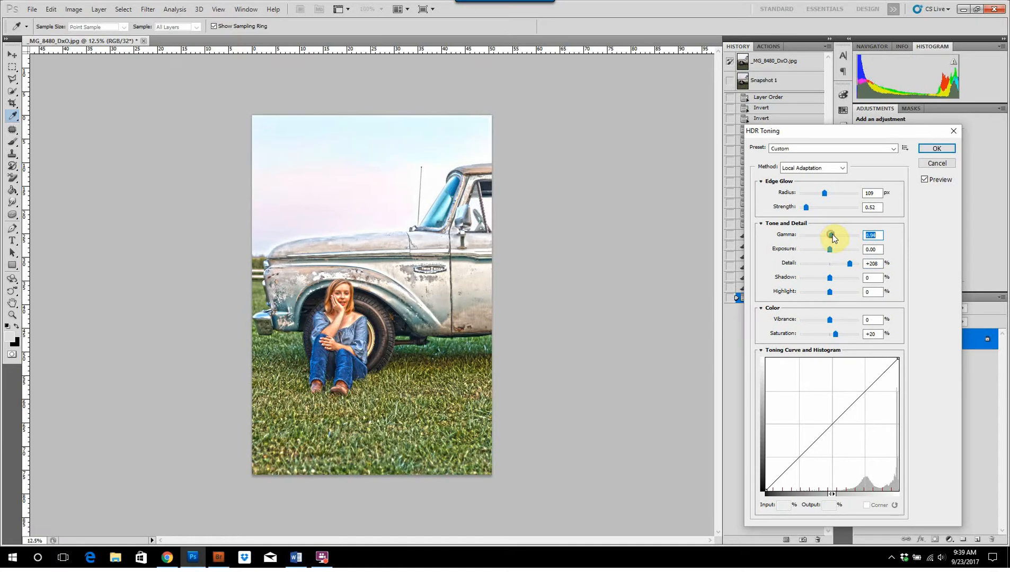
left_click_drag(833, 239, 834, 239)
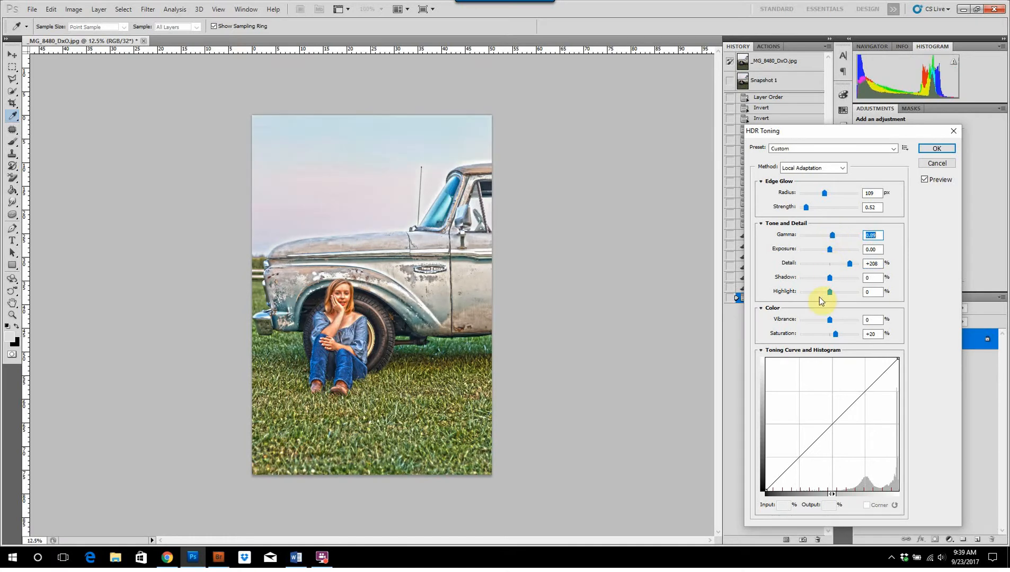
left_click_drag(835, 334, 843, 336)
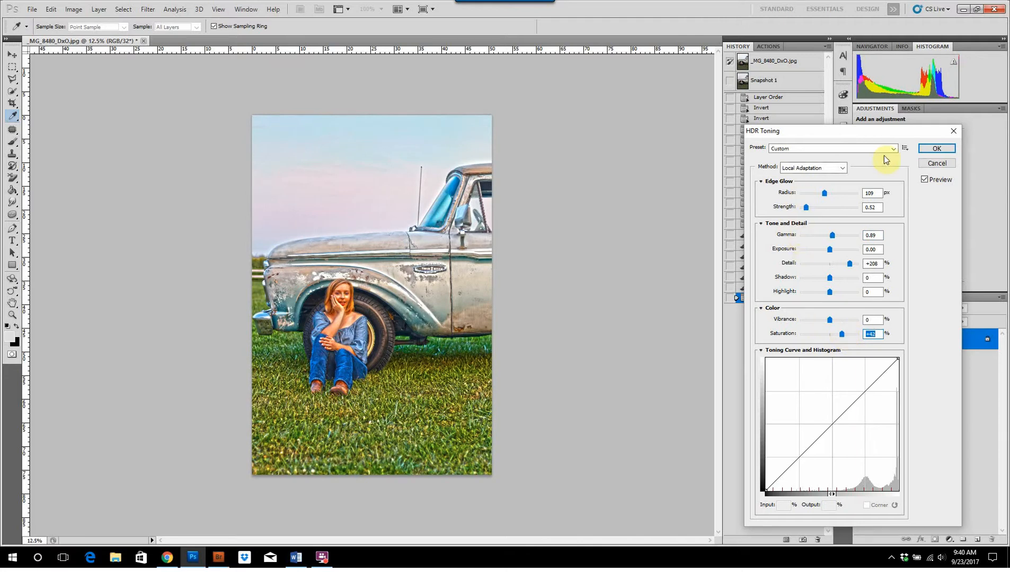
left_click(937, 148)
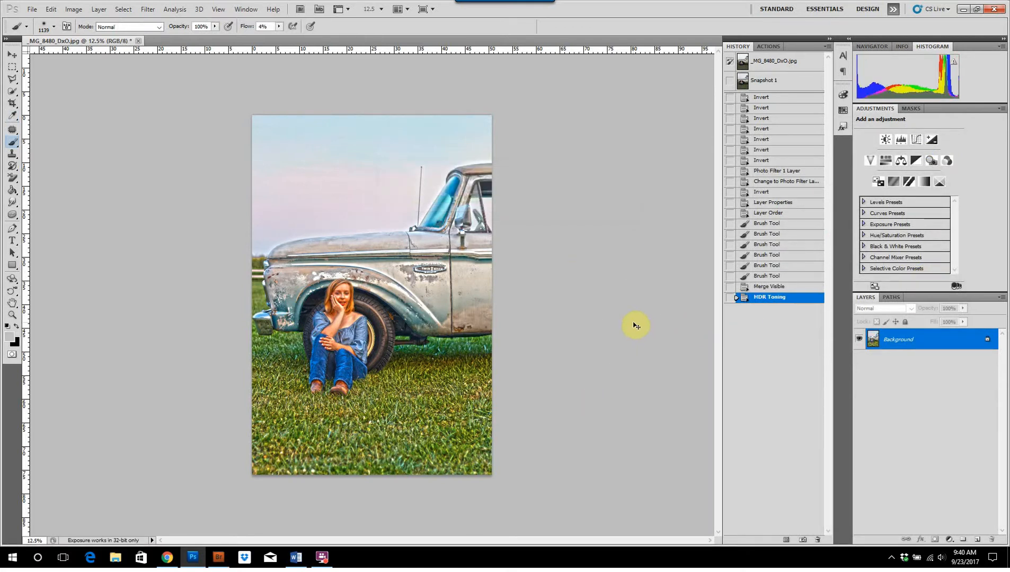
Copy the whole HDR-toned image, revert to Snapshot 1 and paste the copy as a new layer above the Background
key("ctrl+a")
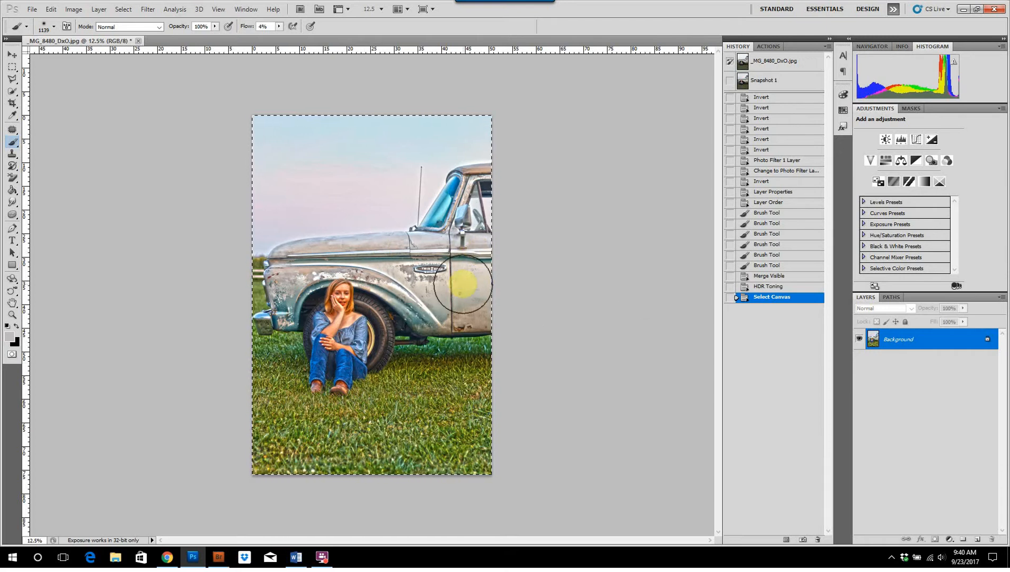
left_click(777, 87)
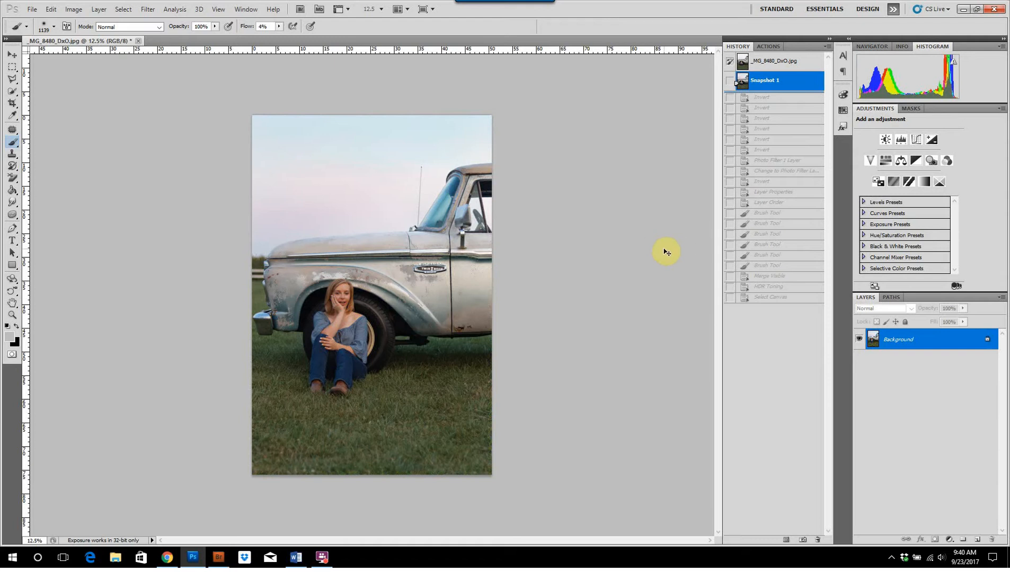
key("ctrl+v")
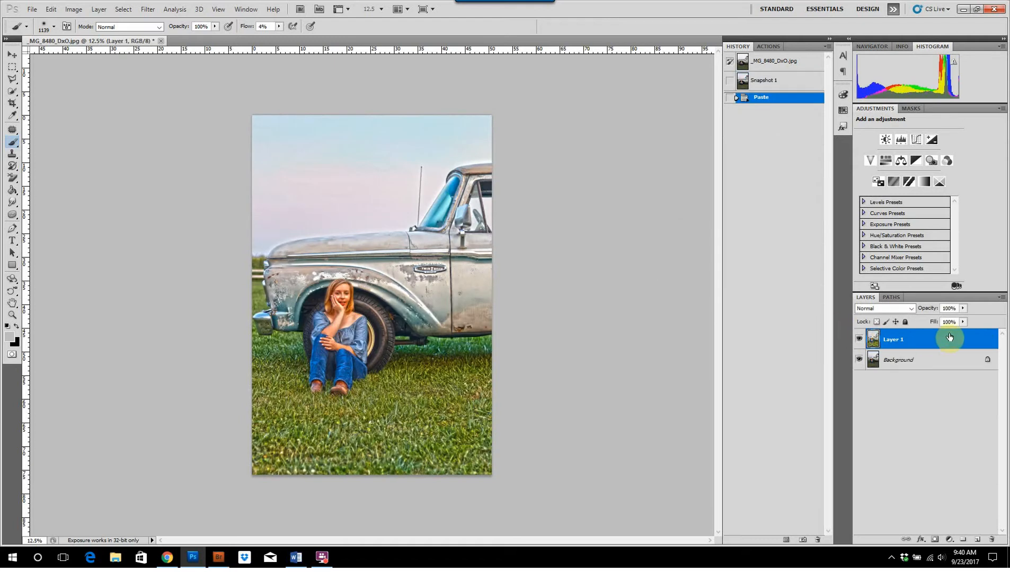
Add a black mask to Layer 1 and paint the HDR effect onto the truck's fender, door and windshield with a 515 px brush at 4% flow
left_click(935, 539)
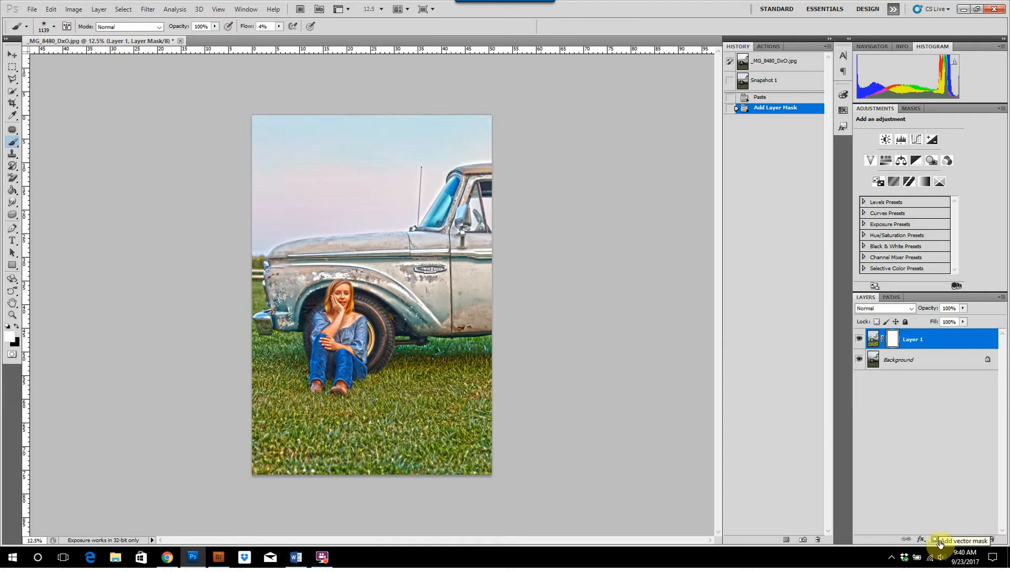
key("ctrl+i")
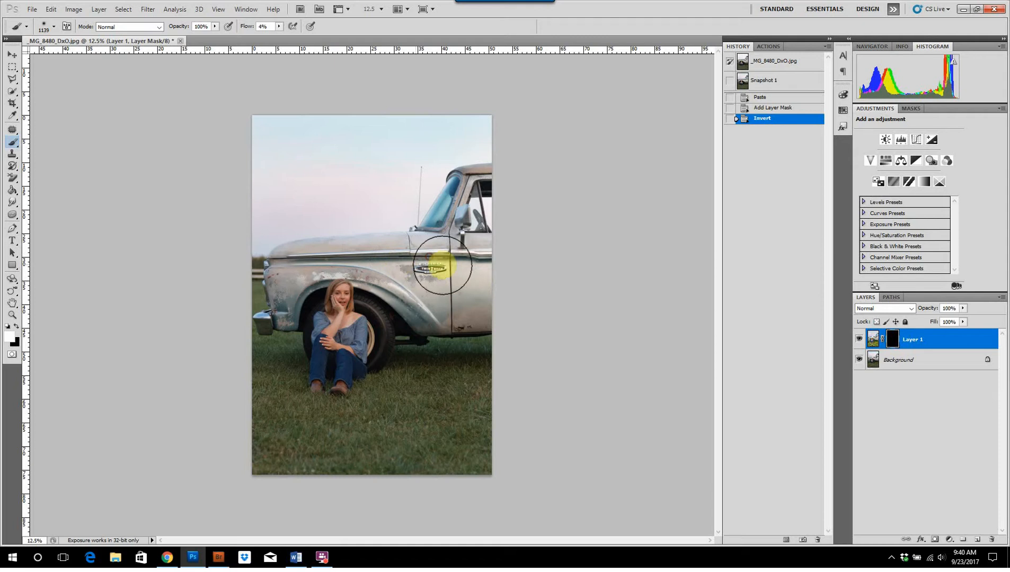
mouse_move(460, 231)
left_mouse_down()
mouse_move(472, 186)
mouse_move(479, 206)
mouse_move(439, 269)
left_mouse_up()
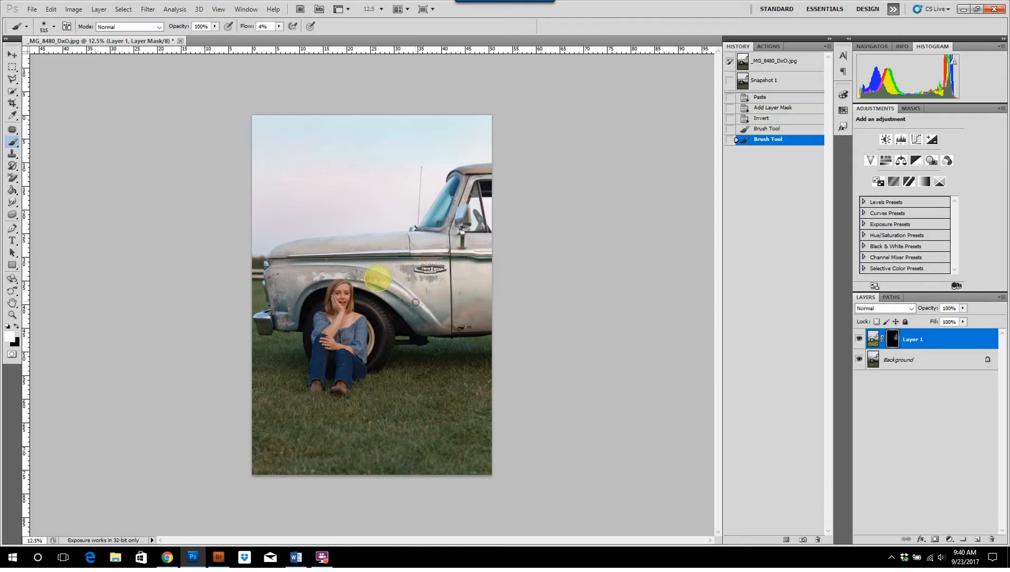
mouse_move(368, 266)
left_mouse_down()
mouse_move(298, 266)
mouse_move(354, 266)
mouse_move(366, 248)
mouse_move(290, 293)
left_mouse_up()
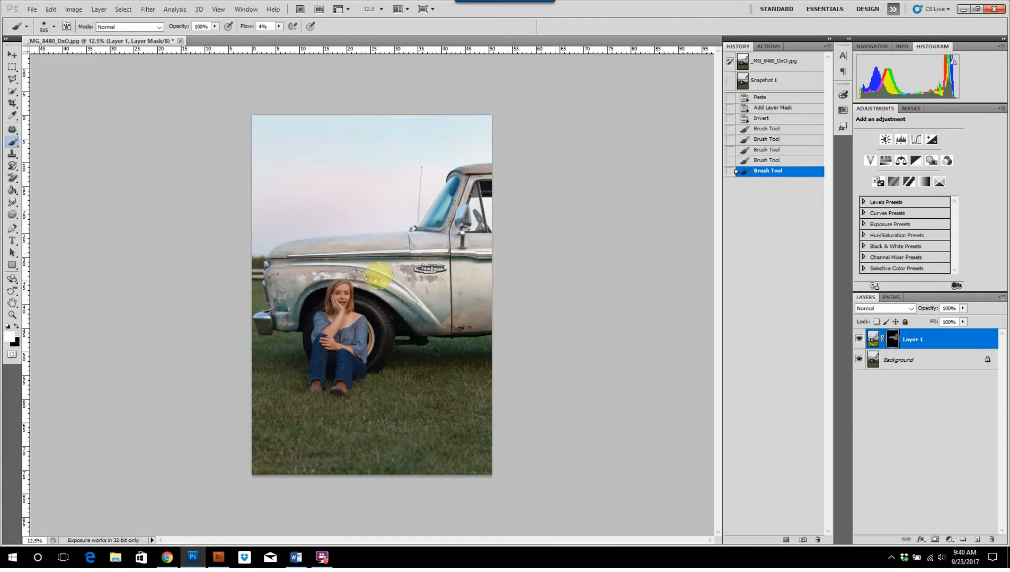
left_click(421, 296)
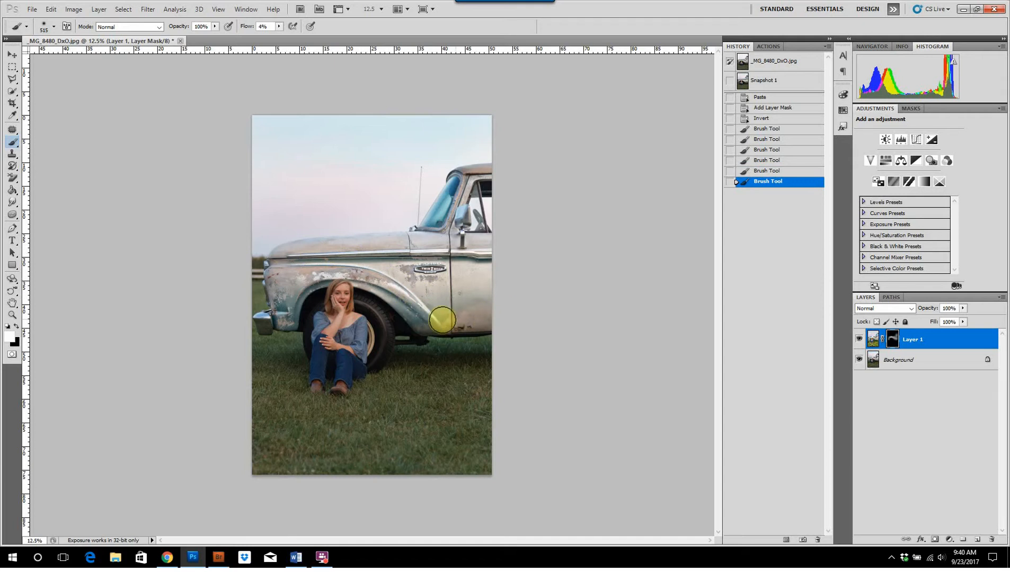
mouse_move(455, 316)
left_mouse_down()
mouse_move(435, 301)
mouse_move(438, 257)
mouse_move(464, 214)
left_mouse_up()
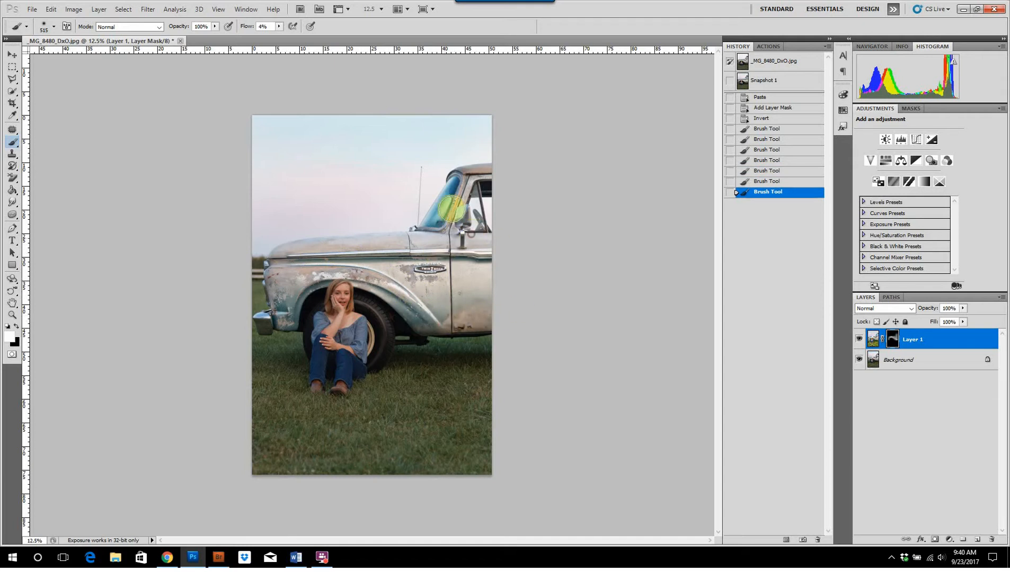
mouse_move(424, 242)
left_mouse_down()
mouse_move(444, 192)
mouse_move(466, 172)
mouse_move(480, 237)
left_mouse_up()
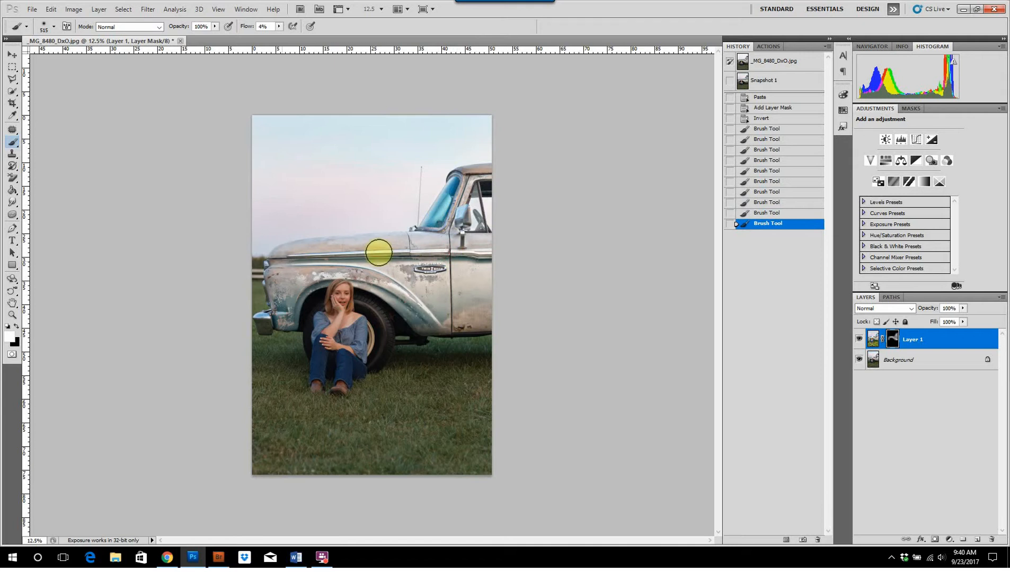
Build up the HDR effect on the truck's front end, hood, fender and door, reducing the mask brush from 515 to 387 px
mouse_move(261, 264)
left_mouse_down()
mouse_move(293, 264)
mouse_move(281, 288)
left_mouse_up()
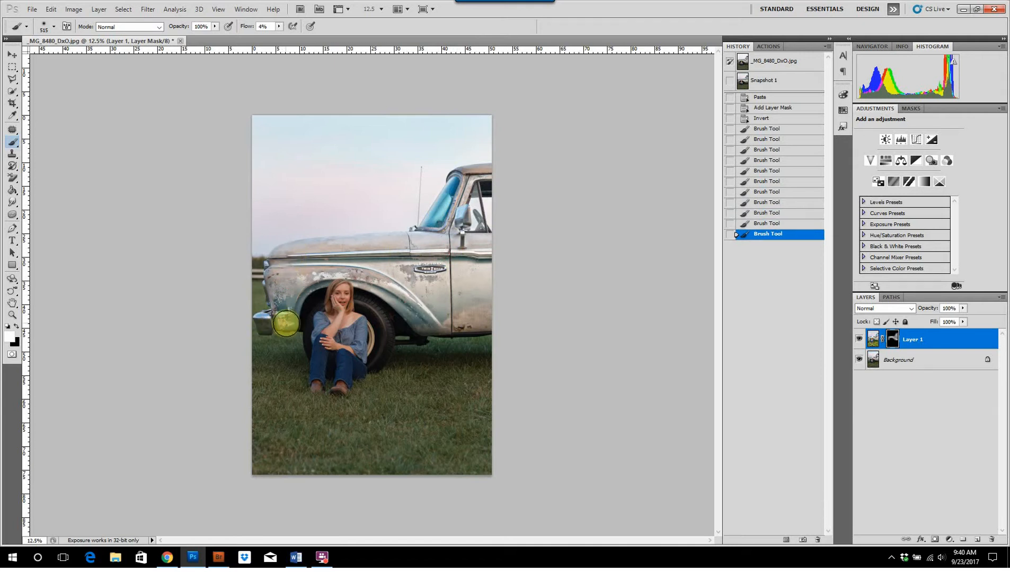
mouse_move(304, 291)
left_mouse_down()
mouse_move(276, 297)
mouse_move(282, 256)
mouse_move(279, 278)
mouse_move(276, 267)
mouse_move(324, 257)
mouse_move(292, 256)
left_mouse_up()
left_click_drag(392, 249, 401, 262)
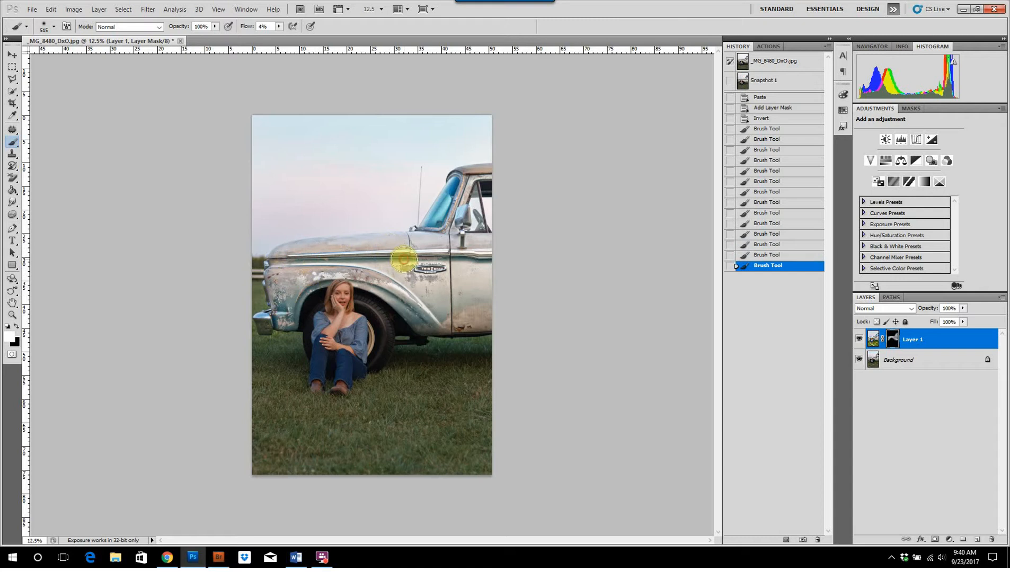
mouse_move(403, 296)
left_mouse_down()
mouse_move(428, 311)
mouse_move(451, 311)
mouse_move(433, 300)
mouse_move(464, 299)
mouse_move(439, 270)
mouse_move(434, 293)
mouse_move(465, 270)
mouse_move(480, 219)
left_mouse_up()
mouse_move(480, 211)
left_mouse_down()
mouse_move(482, 180)
mouse_move(415, 254)
mouse_move(305, 259)
mouse_move(396, 257)
mouse_move(413, 292)
mouse_move(362, 284)
left_mouse_up()
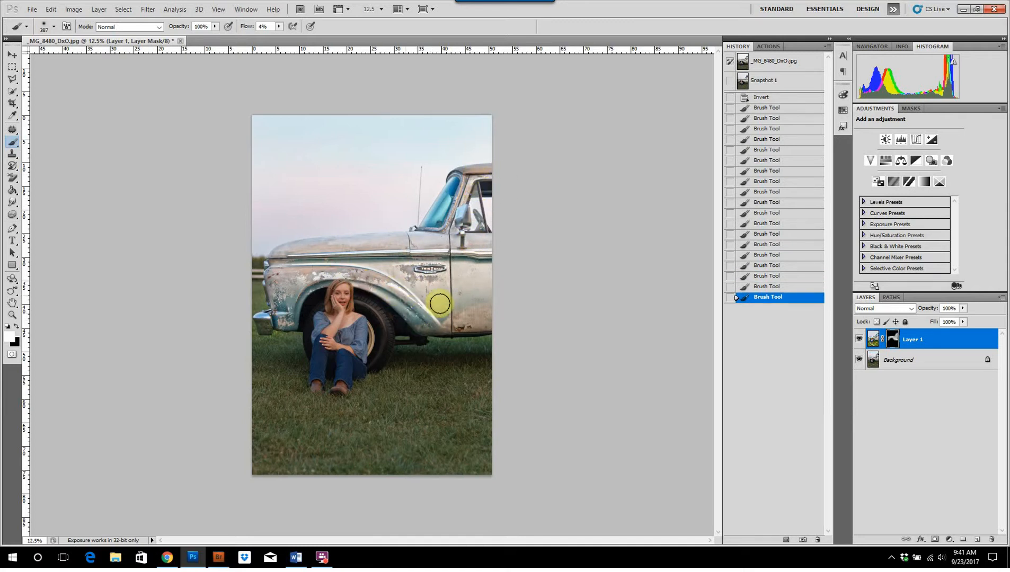
mouse_move(440, 304)
left_mouse_down()
mouse_move(399, 297)
mouse_move(418, 282)
left_mouse_up()
mouse_move(344, 286)
left_mouse_down()
mouse_move(310, 292)
mouse_move(313, 281)
mouse_move(308, 308)
mouse_move(318, 286)
mouse_move(294, 319)
mouse_move(312, 283)
mouse_move(295, 307)
mouse_move(284, 297)
mouse_move(265, 328)
mouse_move(320, 280)
mouse_move(308, 295)
mouse_move(289, 272)
mouse_move(282, 286)
mouse_move(286, 268)
mouse_move(321, 252)
left_mouse_up()
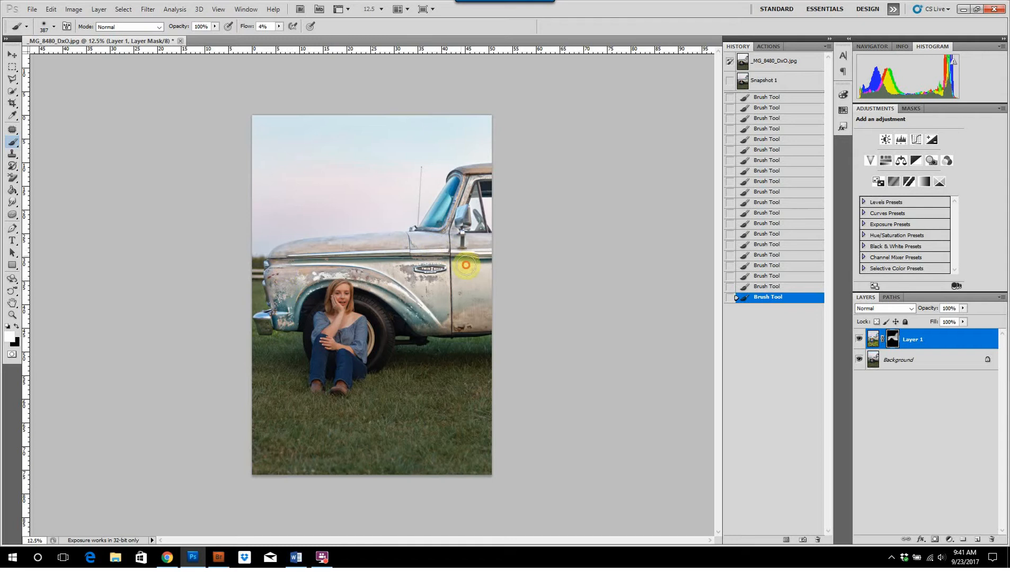
mouse_move(415, 290)
left_mouse_down()
mouse_move(439, 300)
mouse_move(546, 299)
left_mouse_up()
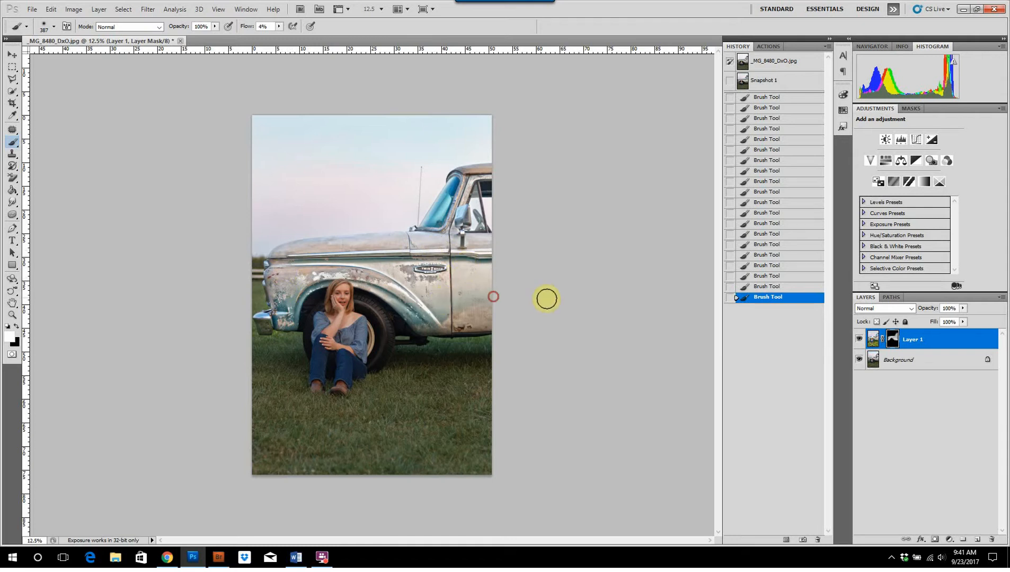
Examine the painted mask of Layer 1 on its own and compare the photo with and without the layer
left_click(895, 340, "alt")
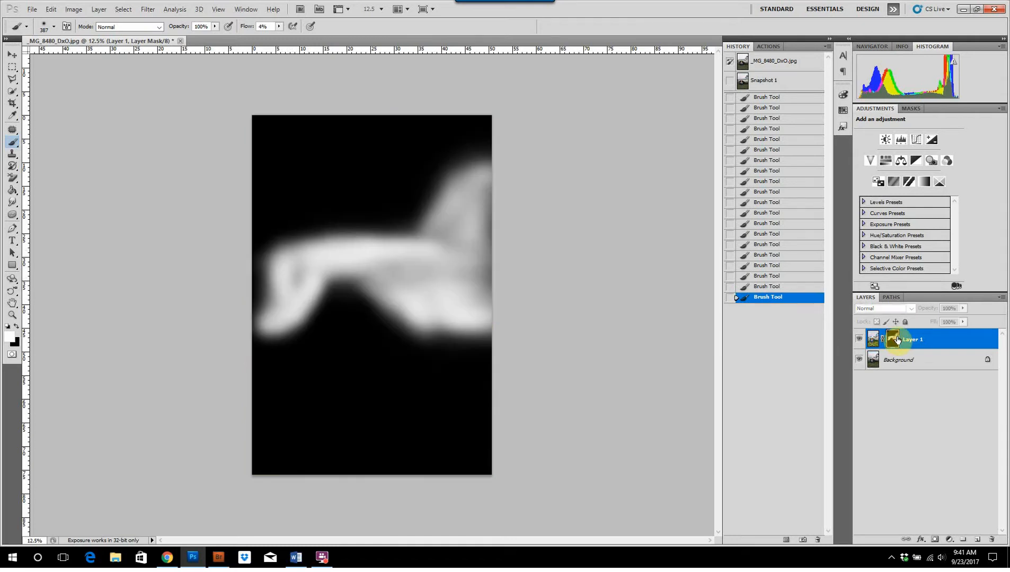
left_click(896, 339, "alt")
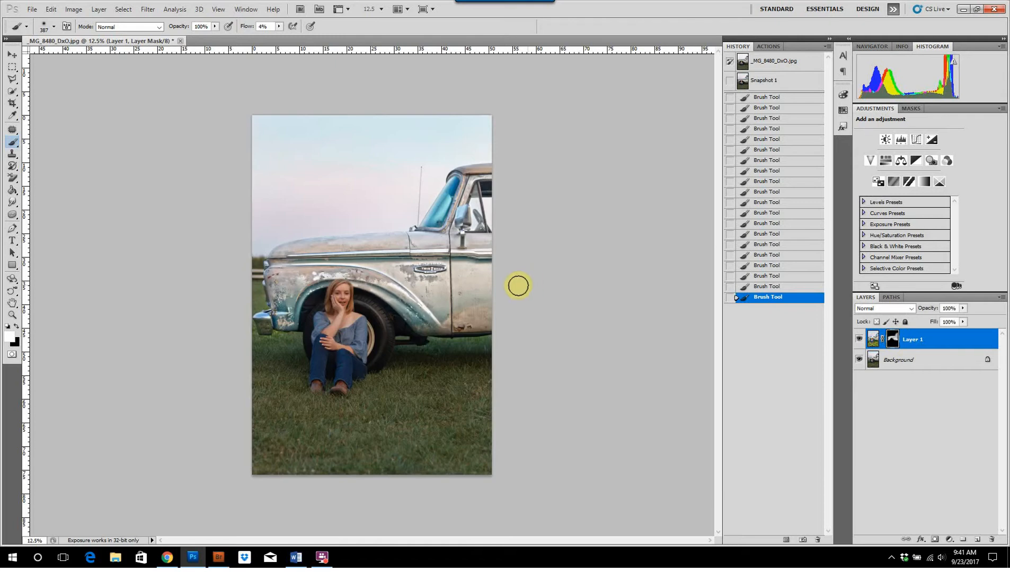
left_click(861, 340)
left_click(860, 339)
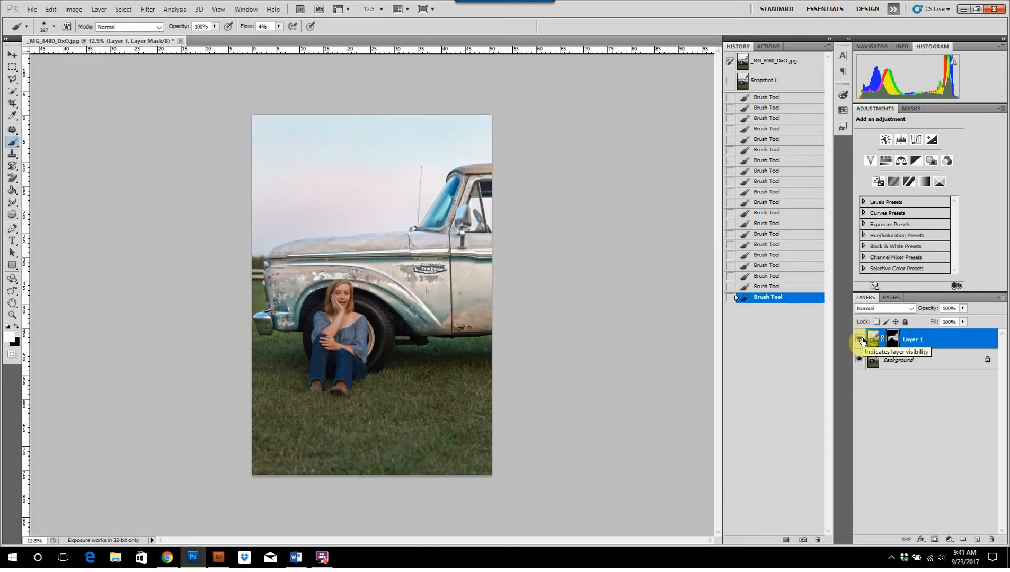
left_click(860, 340)
left_click(861, 340)
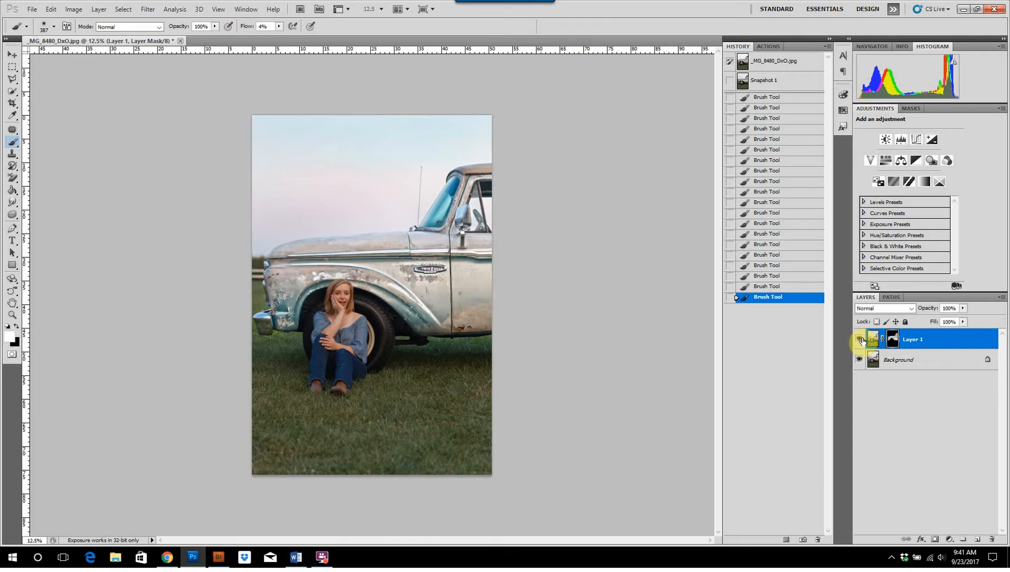
left_click(861, 340)
left_click(861, 339)
Paint black on the mask over the woman's head with a 155 px brush to remove the HDR effect, and merge the visible layers
key("ctrl+plus")
key("ctrl+plus")
key("ctrl+plus")
key("ctrl+plus")
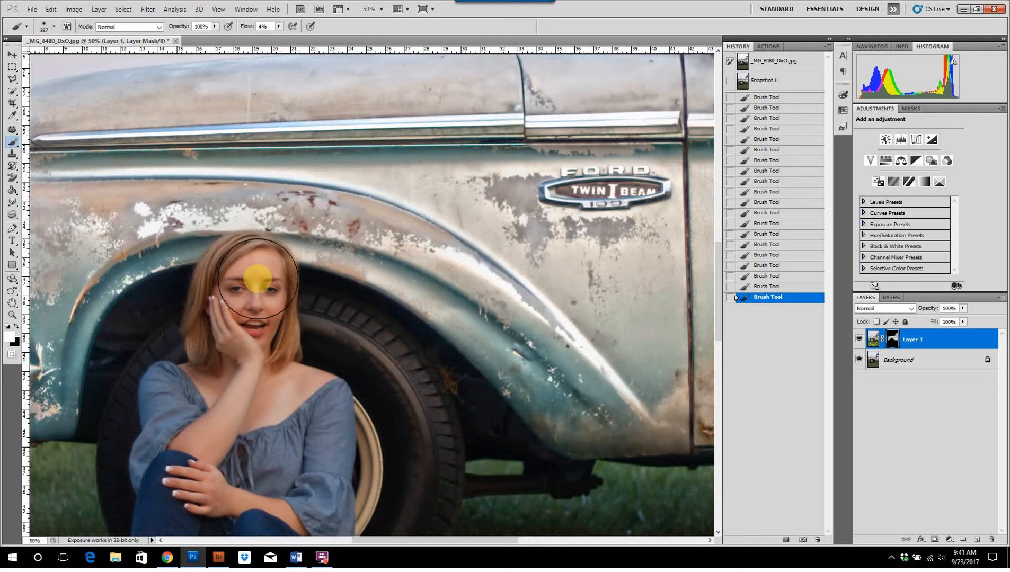
key("x")
left_click_drag(267, 261, 228, 271)
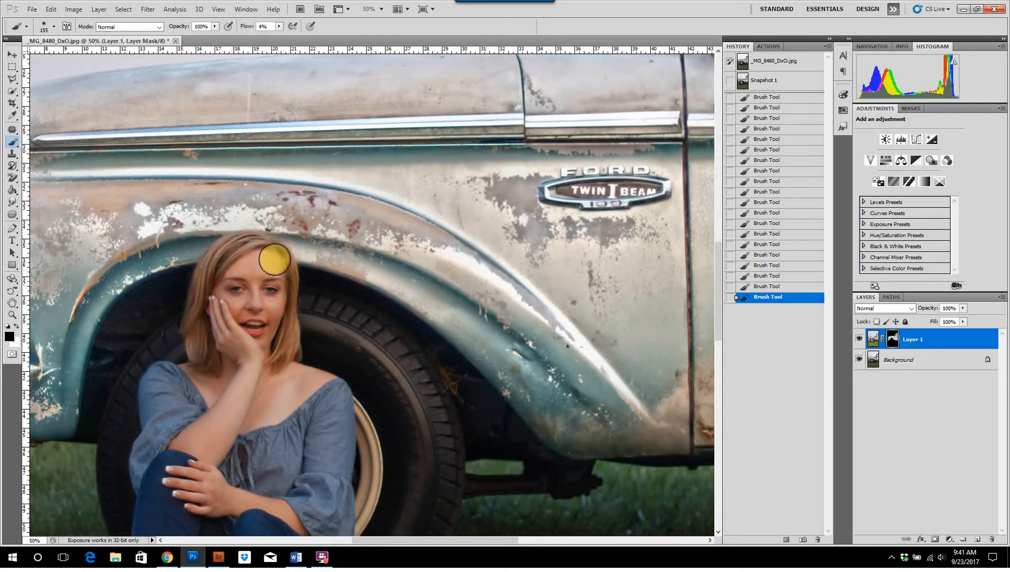
scroll(642, 332, "down", 4)
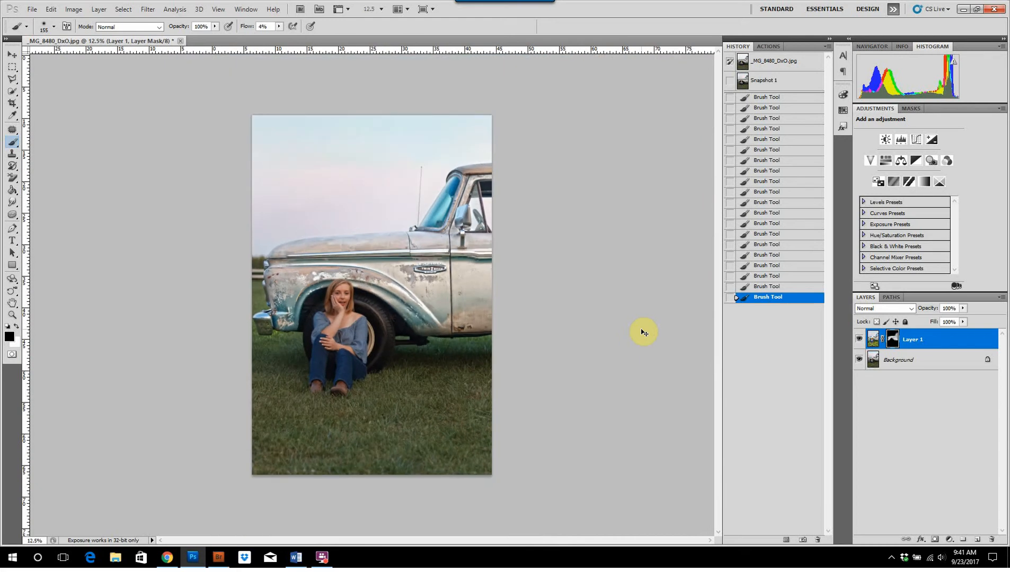
key("ctrl+shift+e")
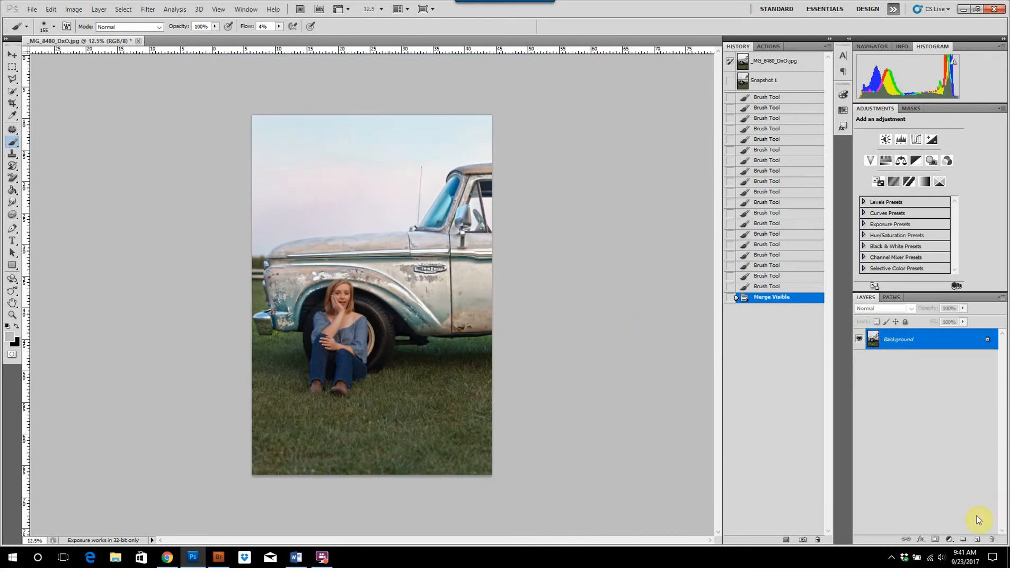
Add a Curves adjustment layer that brightens the photo from input 102 to output 147, and invert its mask to black
left_click(949, 541)
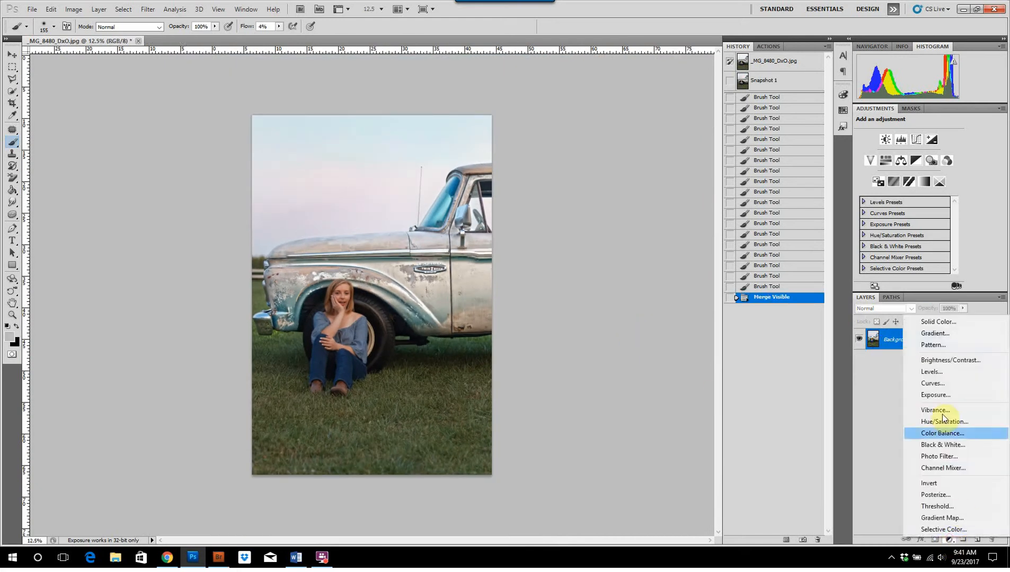
left_click(935, 384)
left_click_drag(918, 195, 909, 186)
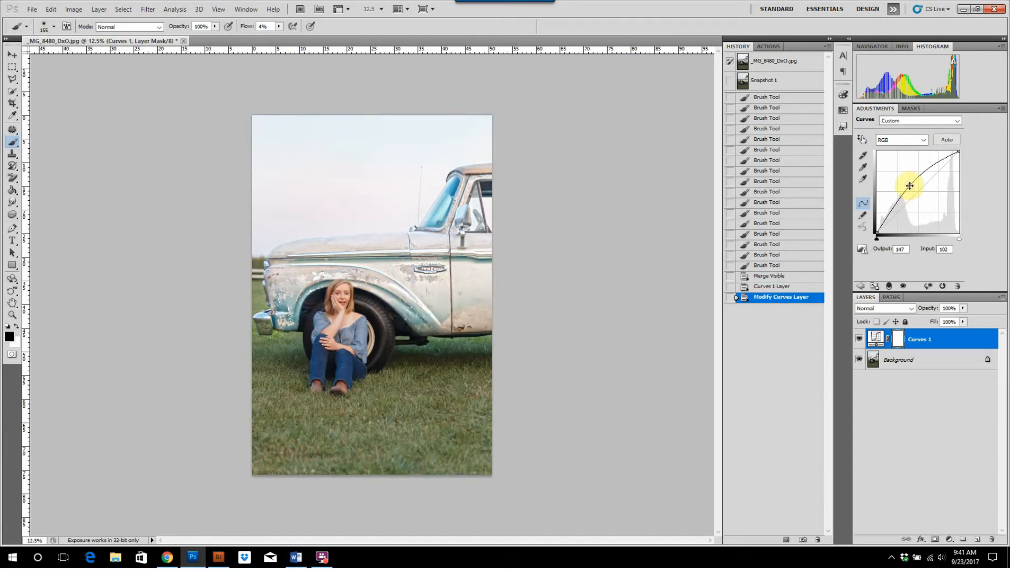
key("ctrl+i")
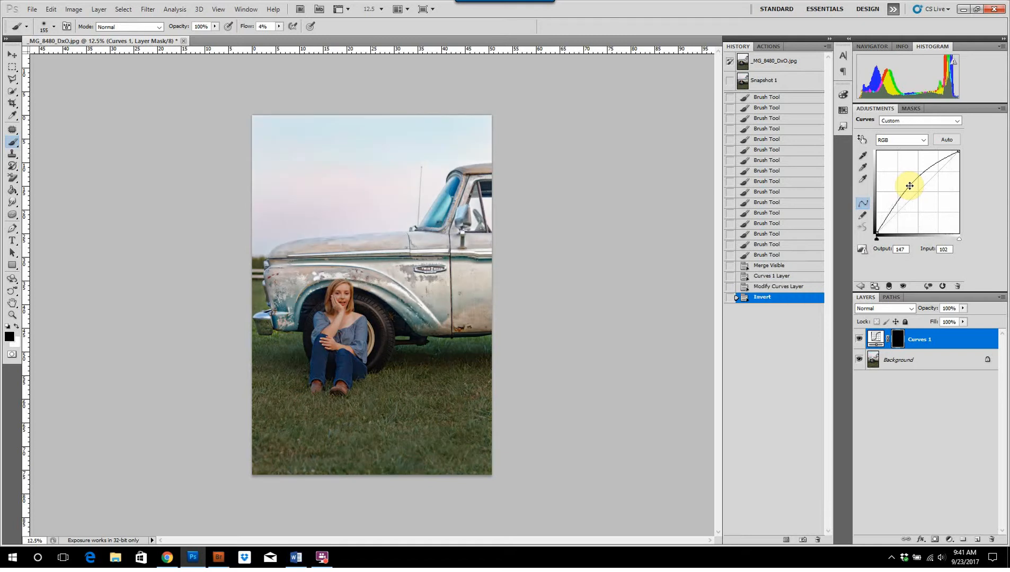
Paint the Curves brightening over the woman and the grass around her with a white 1411 px brush at 4% flow, comparing before and after
key("ctrl+plus")
key("ctrl+plus")
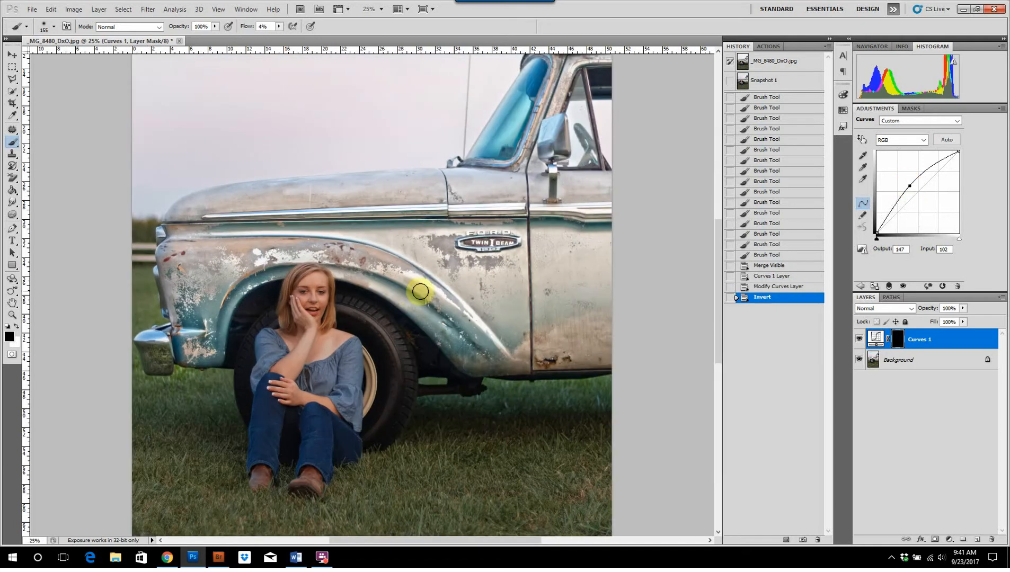
mouse_move(286, 302)
left_mouse_down()
mouse_move(368, 321)
mouse_move(334, 346)
mouse_move(333, 326)
mouse_move(321, 364)
left_mouse_up()
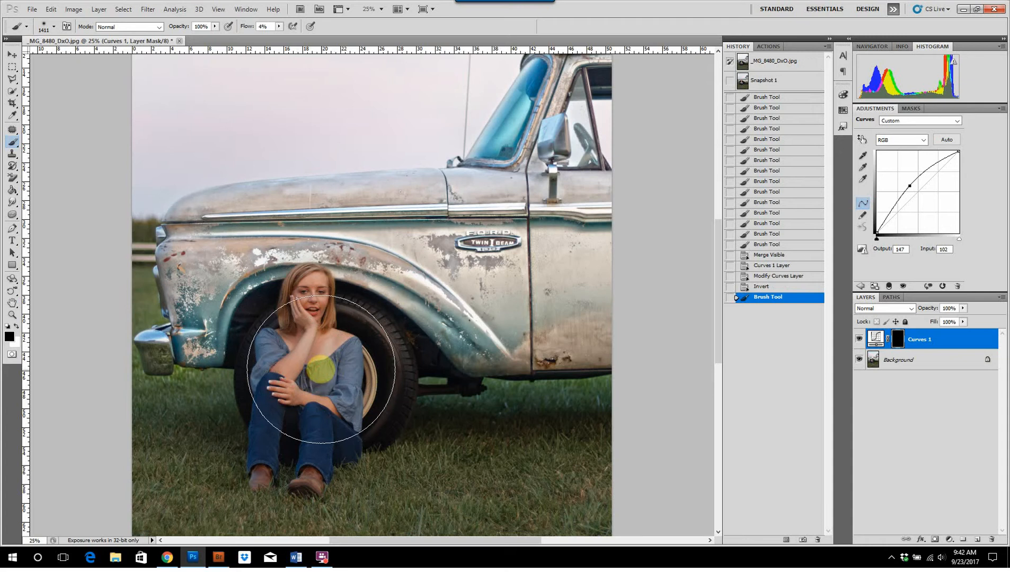
key("ctrl+minus")
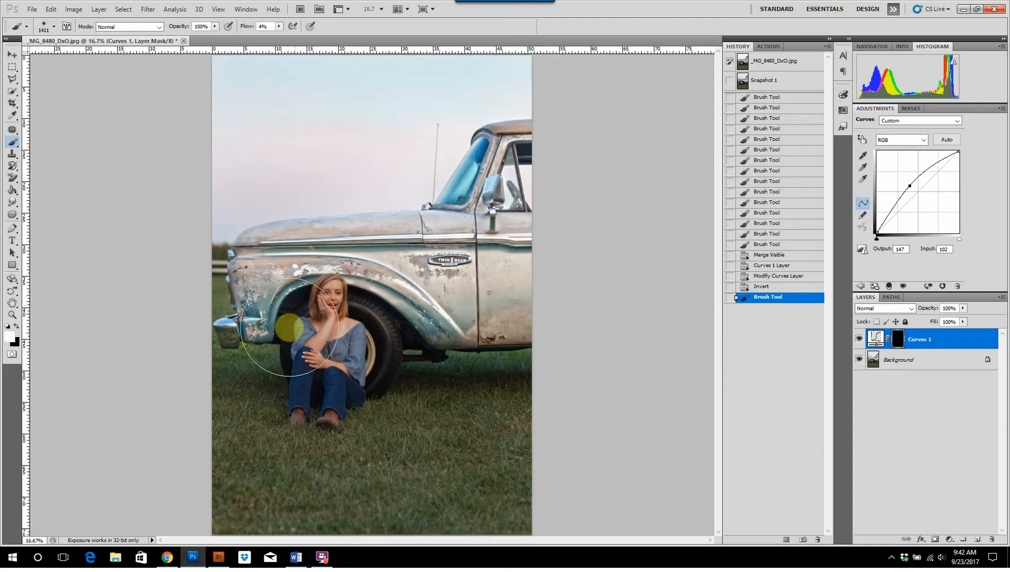
mouse_move(330, 395)
left_mouse_down()
mouse_move(275, 383)
mouse_move(331, 366)
mouse_move(295, 361)
mouse_move(323, 304)
mouse_move(346, 332)
mouse_move(291, 397)
mouse_move(401, 354)
left_mouse_up()
key("ctrl+minus")
left_click_drag(313, 354, 332, 399)
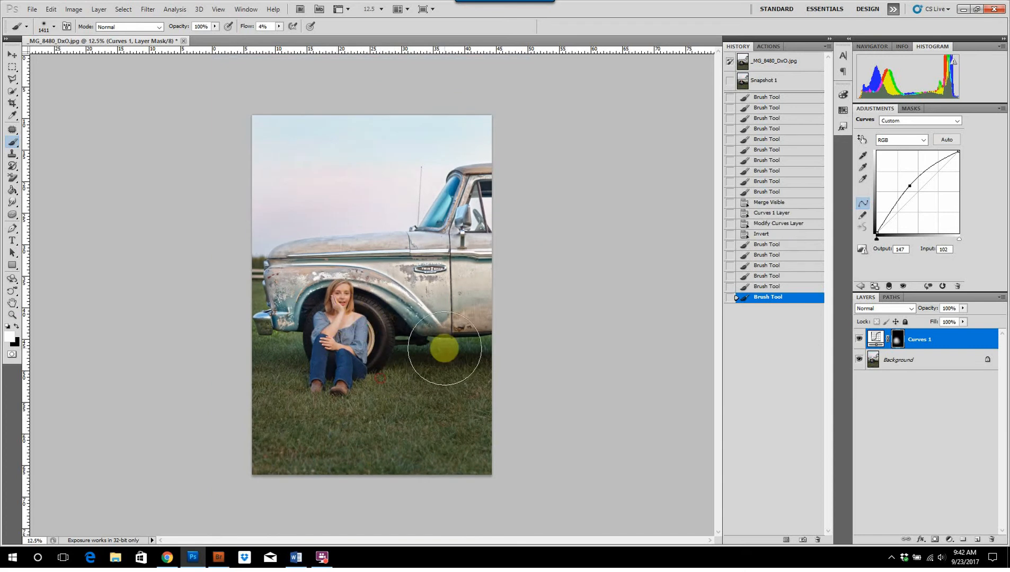
left_click(860, 340)
left_click(860, 341)
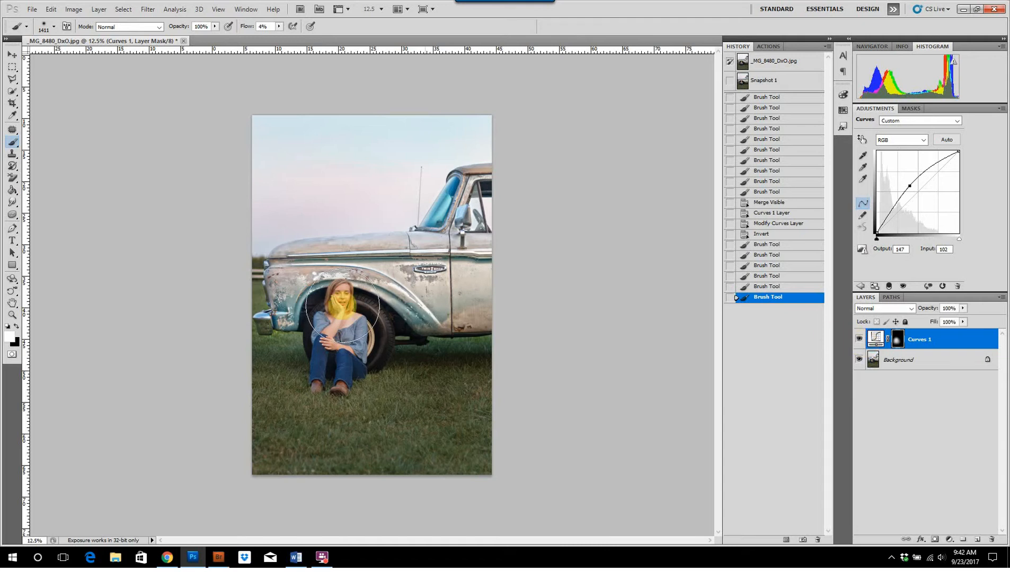
mouse_move(344, 305)
left_mouse_down()
mouse_move(331, 332)
mouse_move(367, 342)
left_mouse_up()
Merge the visible layers and run the Ultimate Skin Retouch action from the WSP Intermediate set
key("ctrl+plus")
key("ctrl+plus")
key("ctrl+plus")
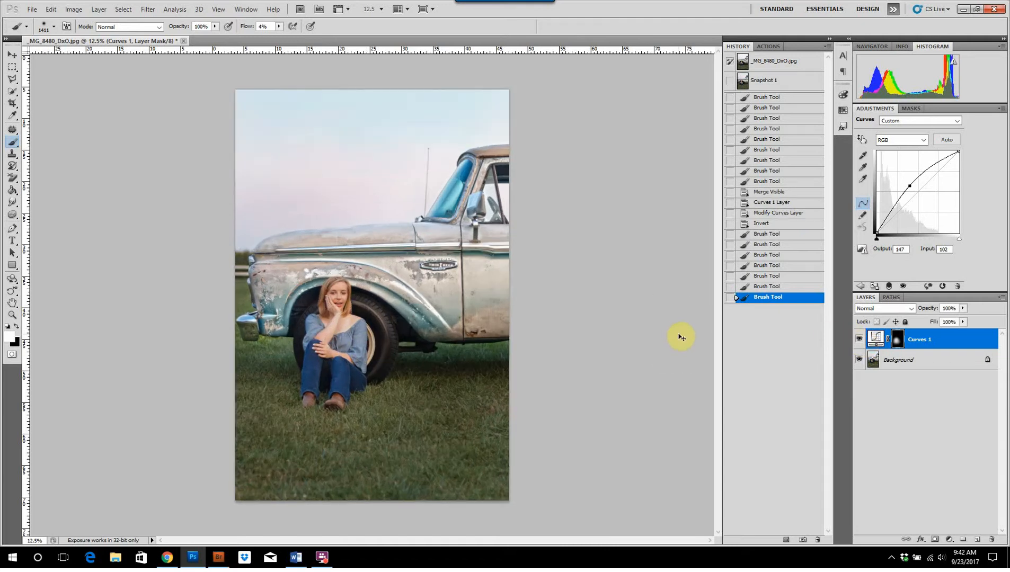
key("ctrl+shift+e")
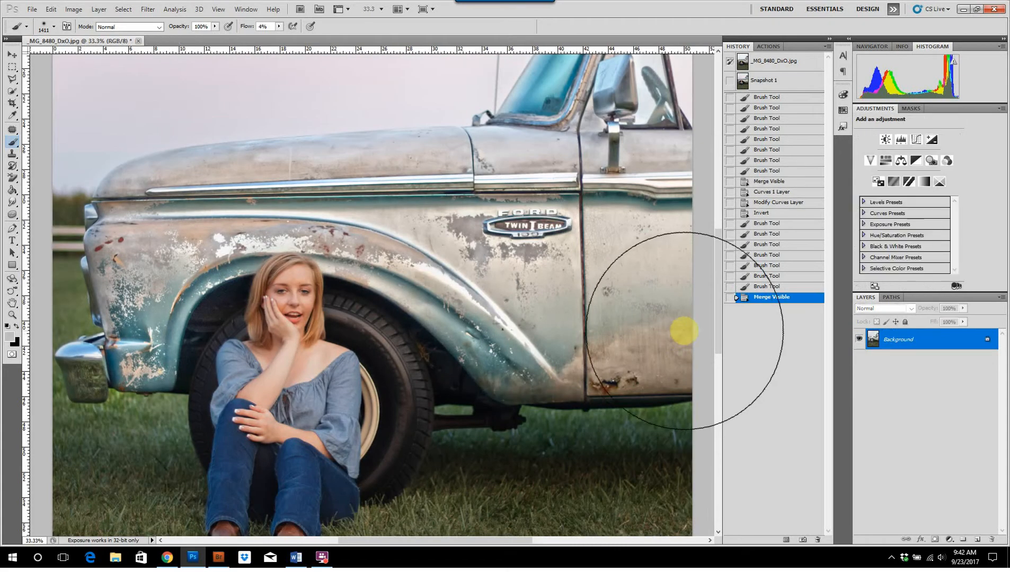
left_click(769, 46)
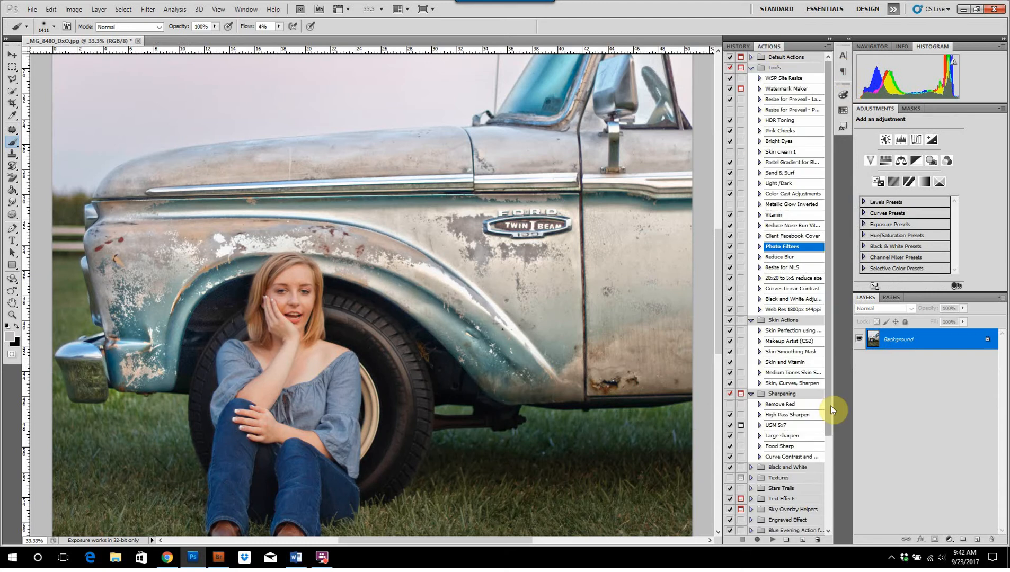
scroll(792, 445, "down", 5)
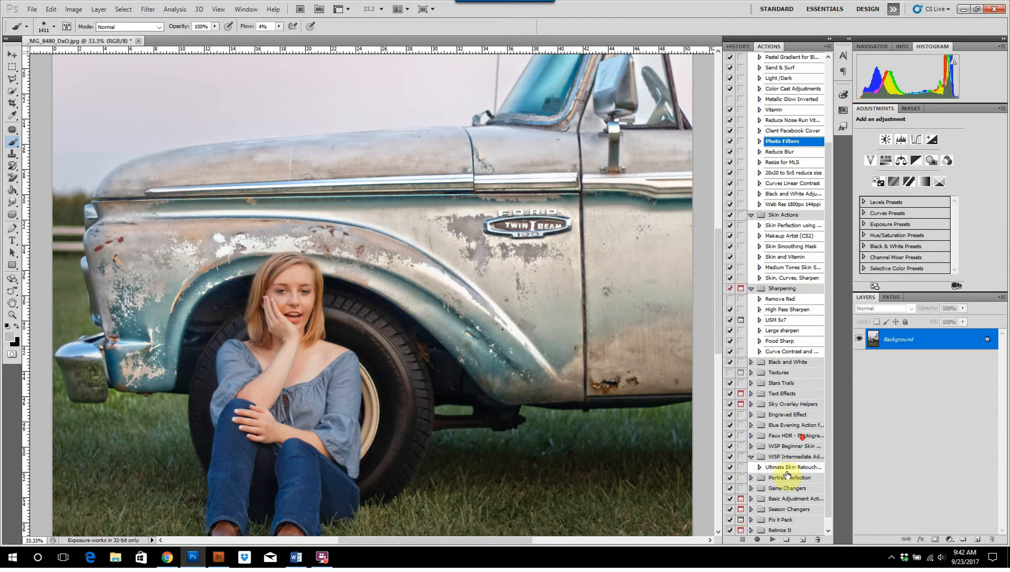
left_click(794, 468)
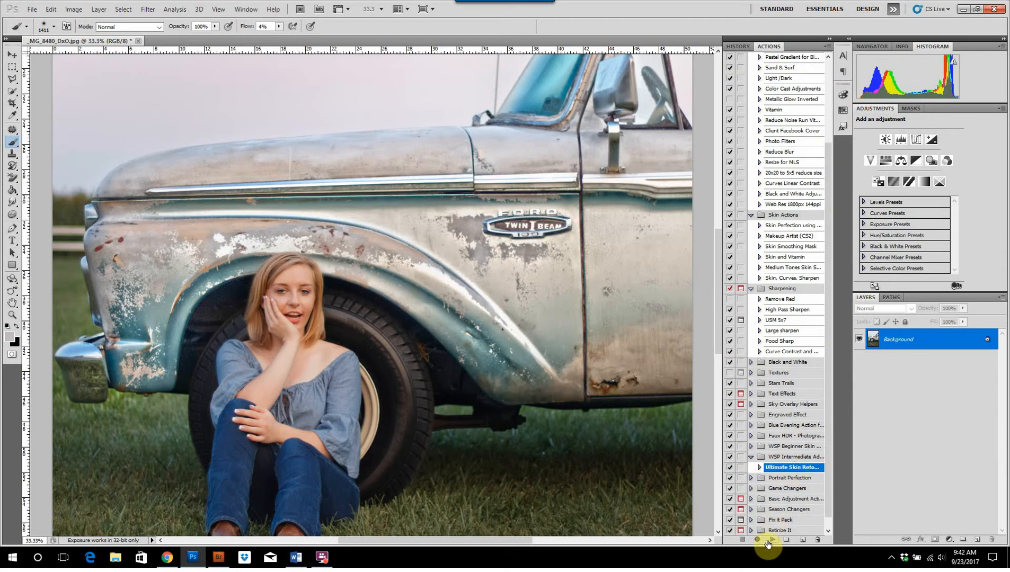
left_click(770, 540)
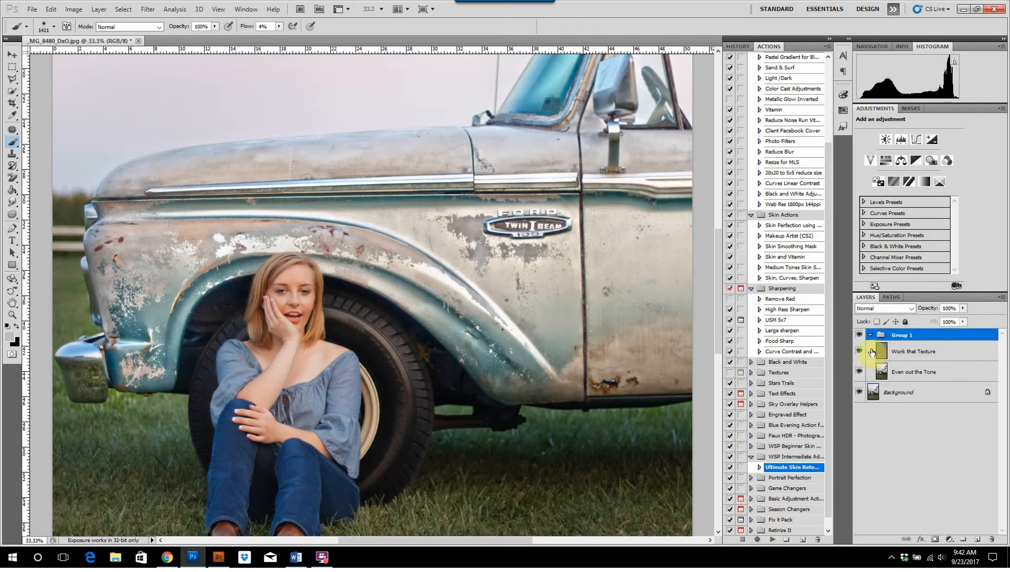
scroll(923, 345, "down", 2)
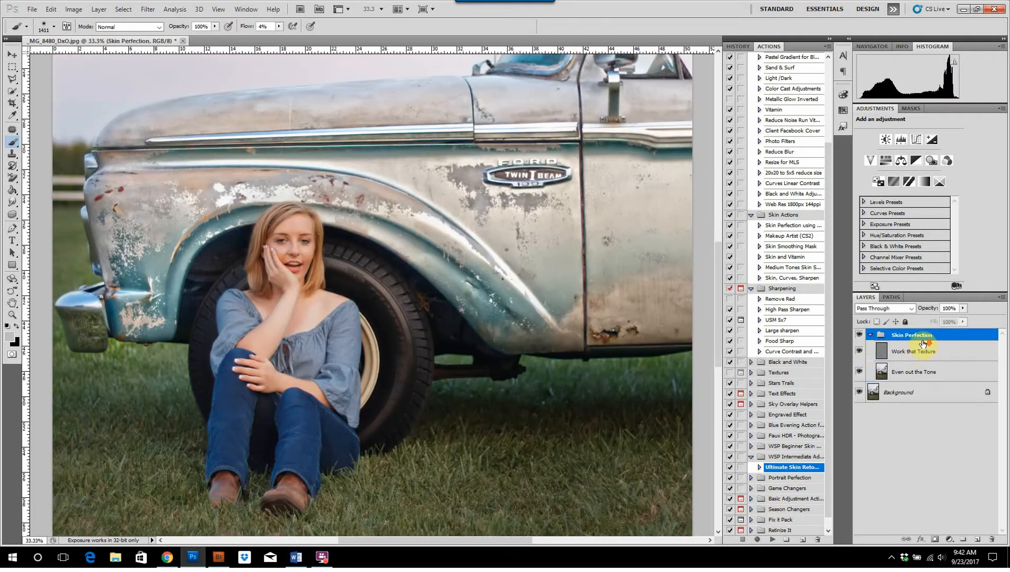
On the Even out the Tone layer, start evening the chest skin with a 75 px brush and sampled skin colours at 4% flow
left_click(919, 359)
key("ctrl+plus")
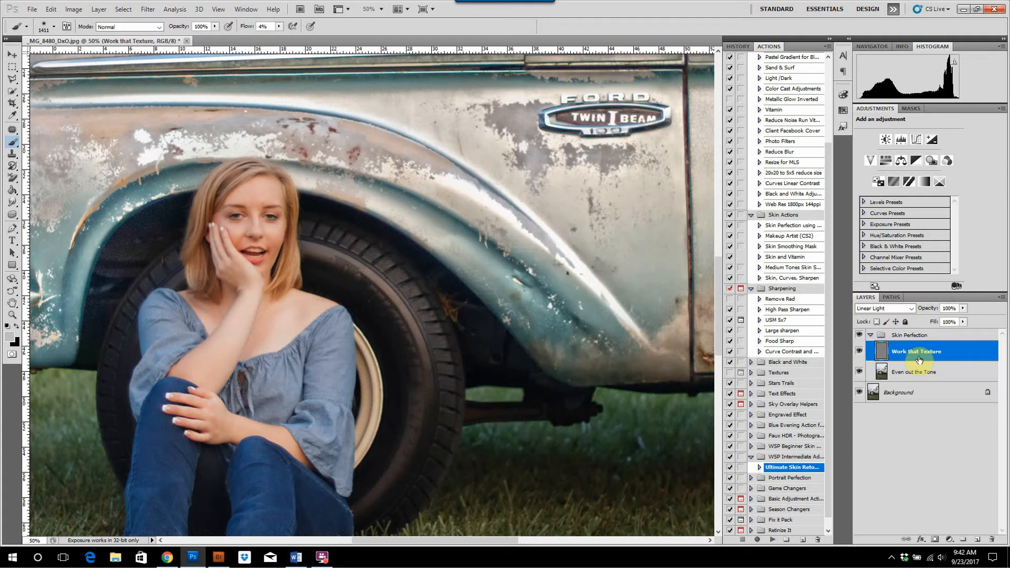
left_click(939, 375)
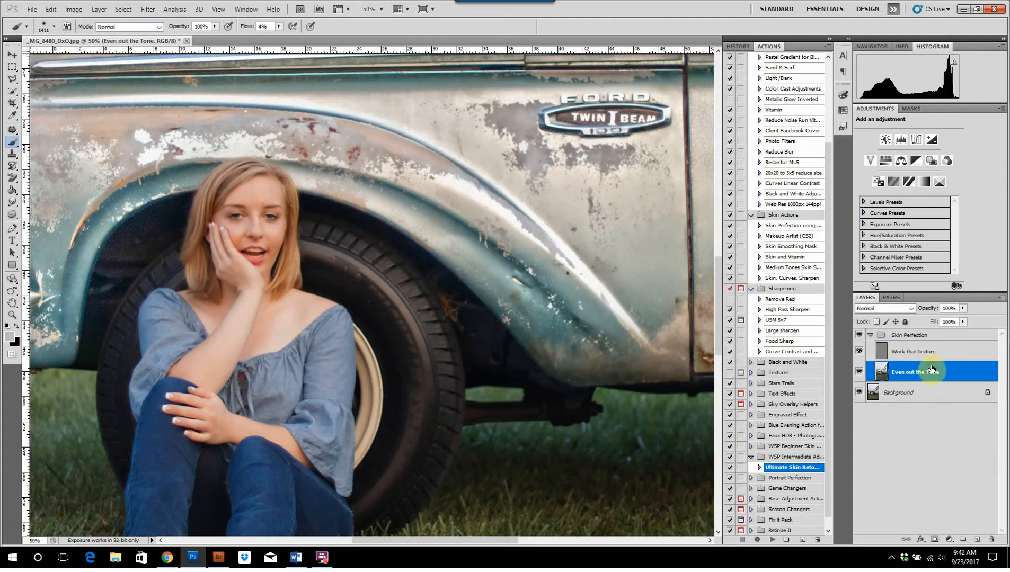
key("ctrl+plus")
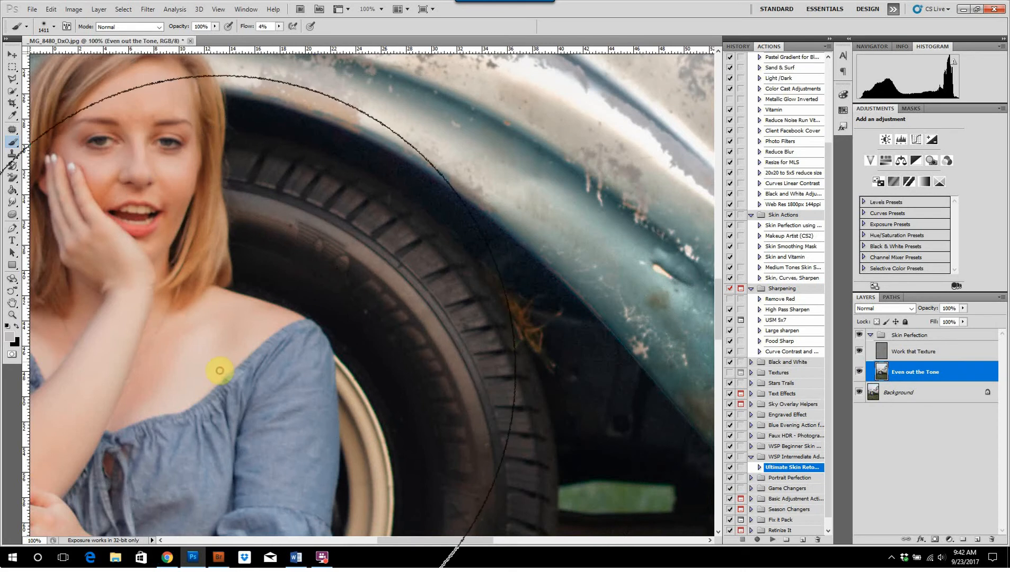
left_click(365, 235)
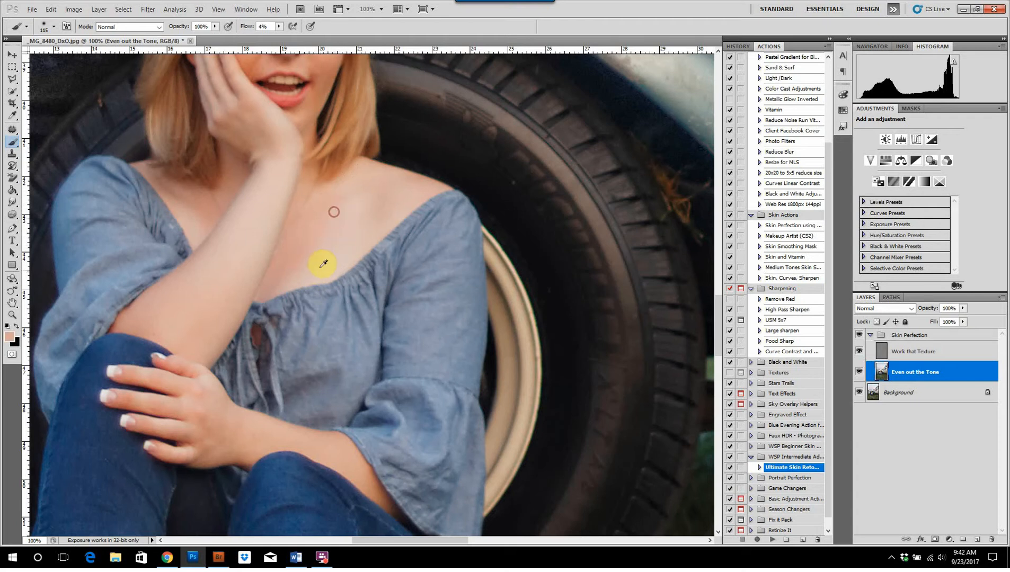
right_click(321, 264, "alt")
left_click(298, 276, "alt")
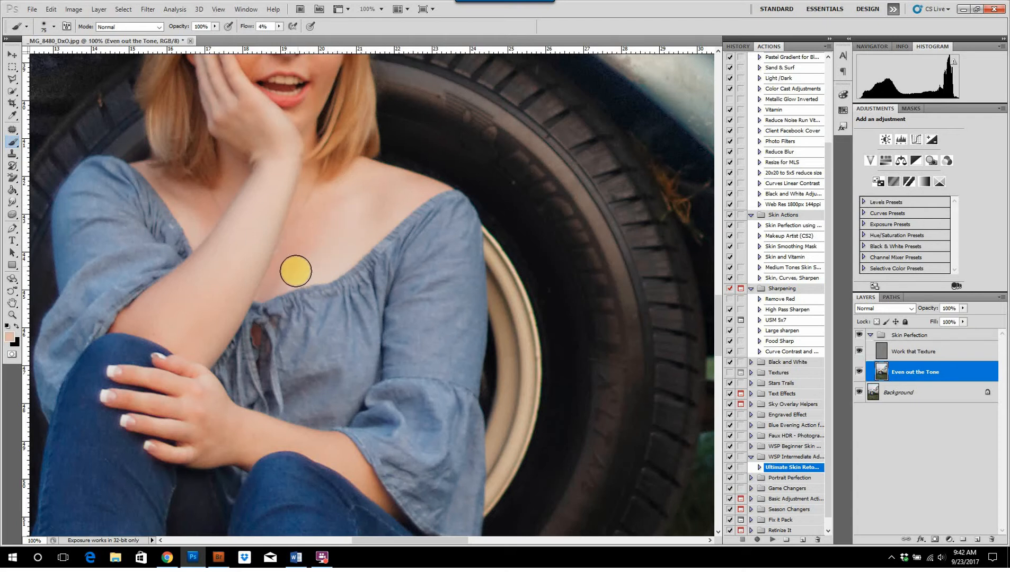
left_click(298, 254, "alt")
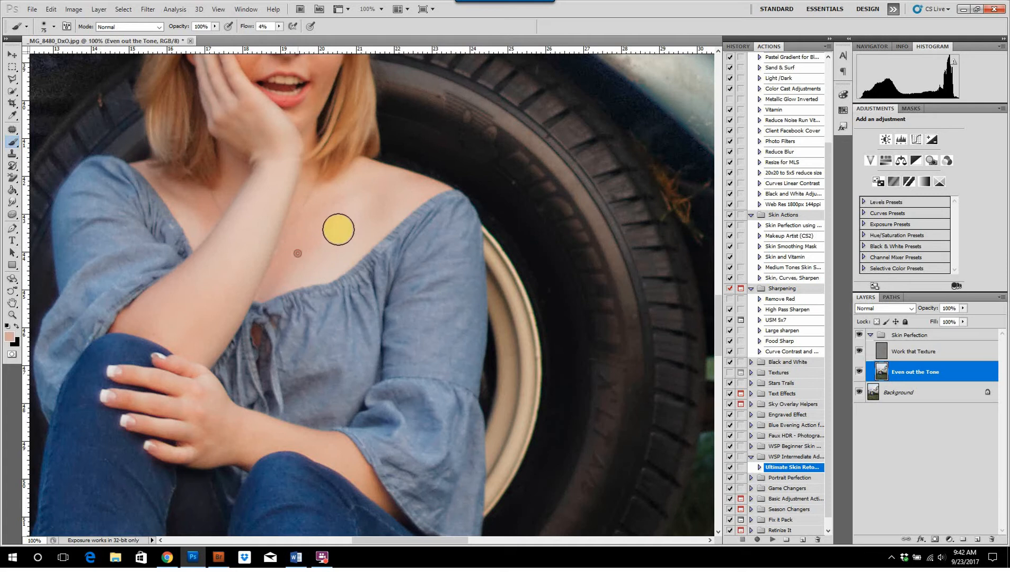
Paint sampled skin tones over the collarbone and down along the blouse neckline to smooth the chest
left_click(350, 207, "alt")
left_click(334, 260, "alt")
mouse_move(363, 197)
left_mouse_down()
mouse_move(305, 225)
mouse_move(390, 183)
mouse_move(302, 217)
mouse_move(346, 207)
mouse_move(305, 243)
mouse_move(316, 203)
mouse_move(376, 179)
mouse_move(313, 197)
mouse_move(384, 176)
left_mouse_up()
left_click(301, 247, "alt")
left_click(382, 217, "alt")
mouse_move(377, 218)
left_mouse_down()
mouse_move(366, 240)
mouse_move(367, 219)
mouse_move(351, 244)
mouse_move(321, 258)
mouse_move(316, 246)
mouse_move(275, 284)
mouse_move(309, 262)
mouse_move(281, 279)
left_mouse_up()
left_click(387, 221, "alt")
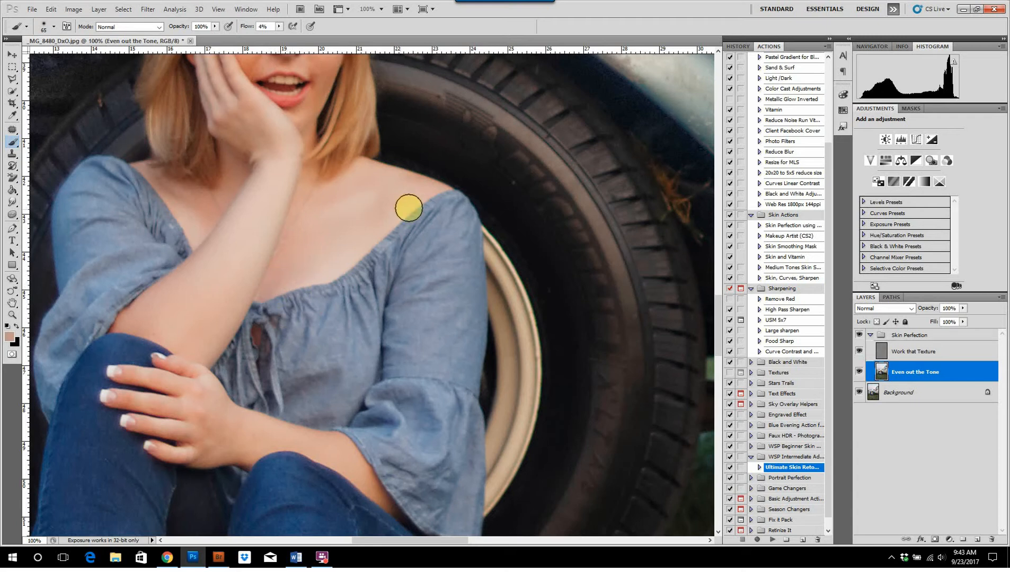
Blend sampled skin tones over the bare shoulder and both sides of the neckline with a 65 px brush
left_click(356, 207, "alt")
mouse_move(413, 194)
left_mouse_down()
mouse_move(395, 210)
mouse_move(429, 193)
mouse_move(375, 224)
mouse_move(406, 196)
mouse_move(342, 263)
left_mouse_up()
left_click(320, 277, "alt")
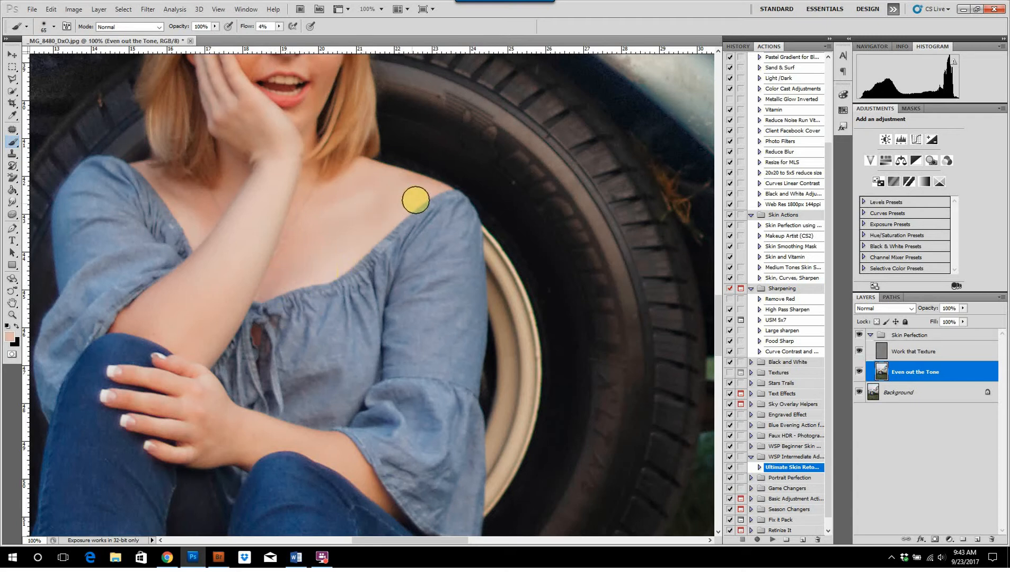
mouse_move(415, 200)
left_mouse_down()
mouse_move(383, 225)
mouse_move(424, 190)
left_mouse_up()
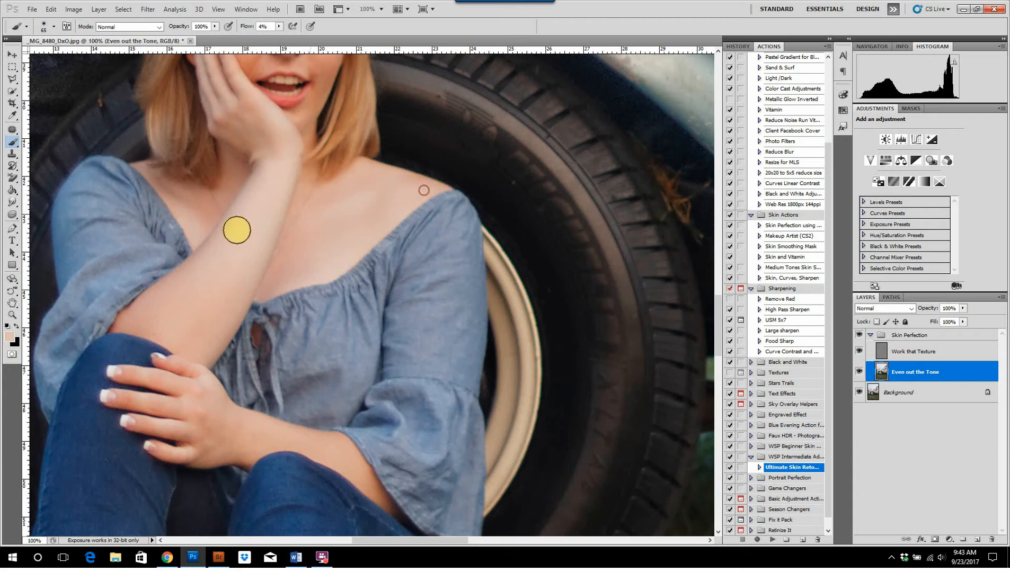
left_click(204, 223, "alt")
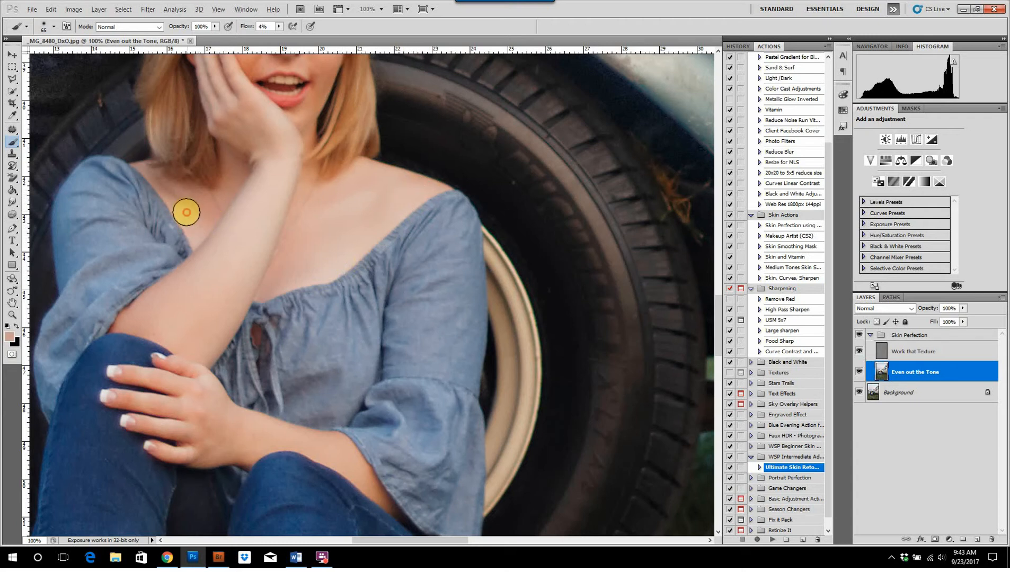
scroll(306, 216, "up", 3)
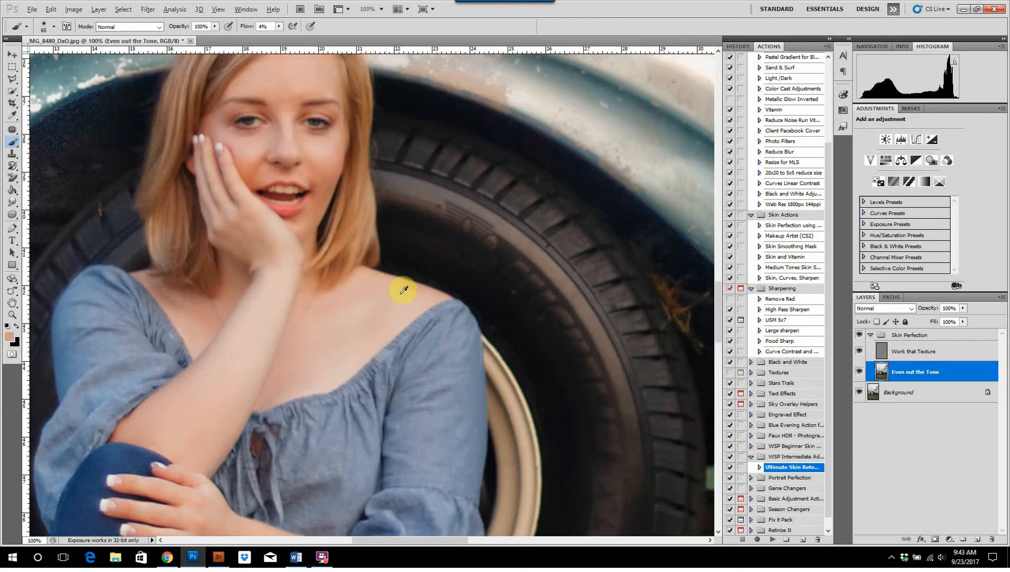
left_click(367, 308, "alt")
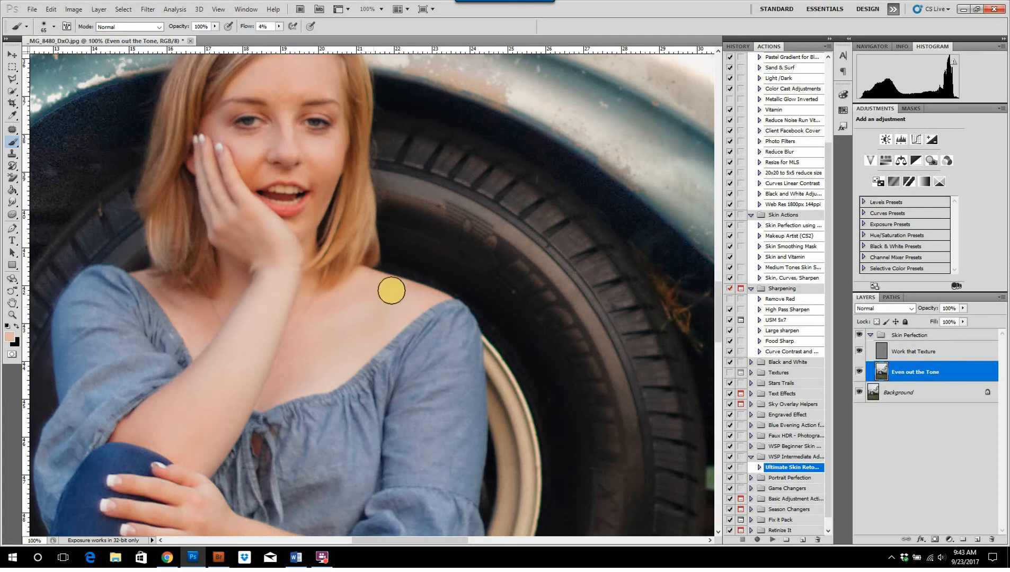
mouse_move(392, 290)
left_mouse_down()
mouse_move(431, 296)
mouse_move(398, 308)
left_mouse_up()
mouse_move(428, 295)
left_mouse_down()
mouse_move(398, 308)
mouse_move(400, 293)
mouse_move(419, 295)
mouse_move(369, 282)
left_mouse_up()
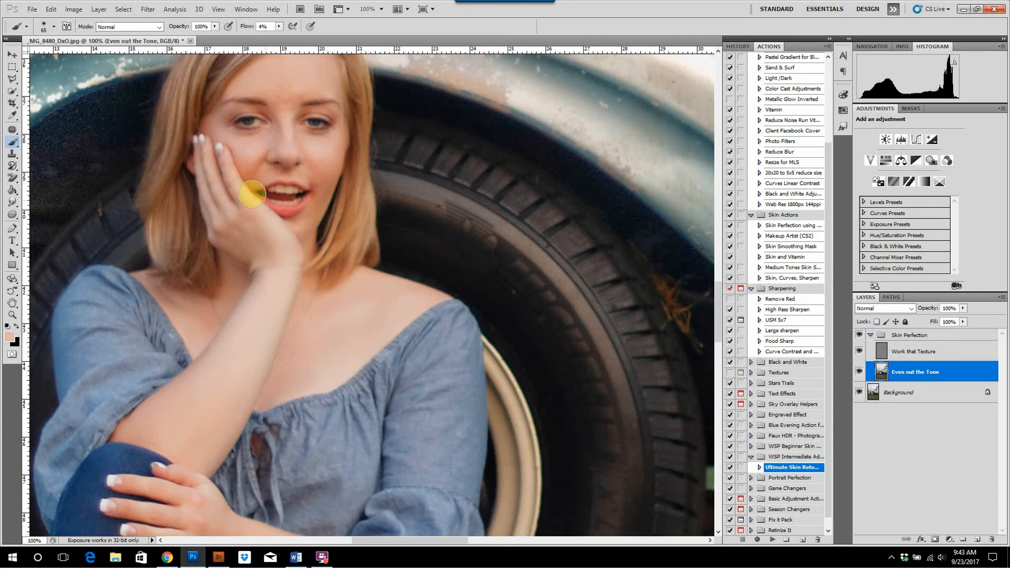
Even the skin tone on the forehead and on the cheek opposite her hand with sampled colours, reducing the brush to 59 px
scroll(252, 195, "up", 3)
left_click(321, 174, "alt")
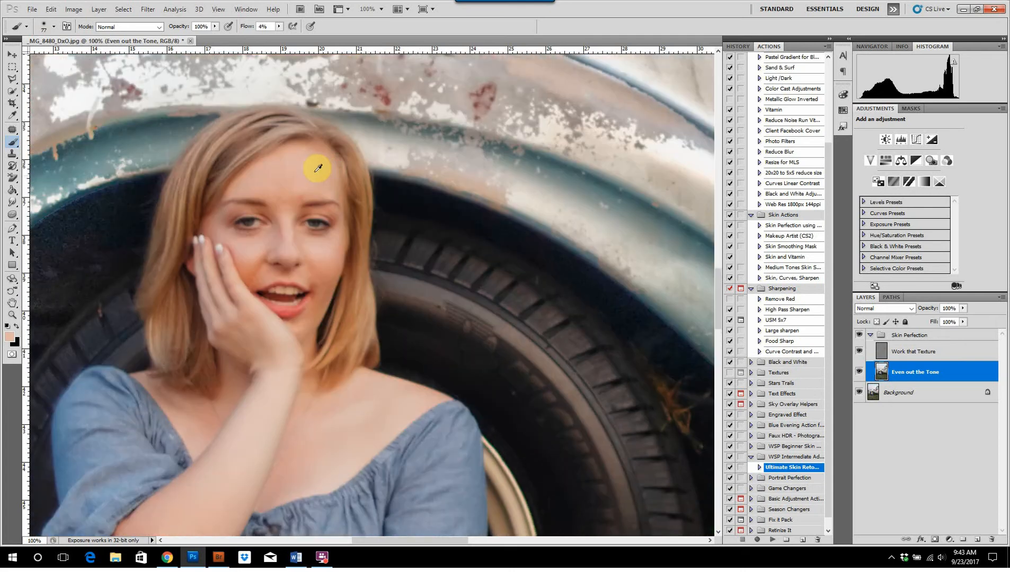
left_click(297, 167, "alt")
mouse_move(295, 183)
left_mouse_down()
mouse_move(279, 214)
mouse_move(295, 192)
mouse_move(283, 197)
mouse_move(293, 194)
mouse_move(289, 202)
mouse_move(282, 169)
mouse_move(301, 168)
mouse_move(283, 186)
left_mouse_up()
right_click(309, 252, "alt")
left_click(327, 254, "alt")
left_click_drag(321, 248, 316, 247)
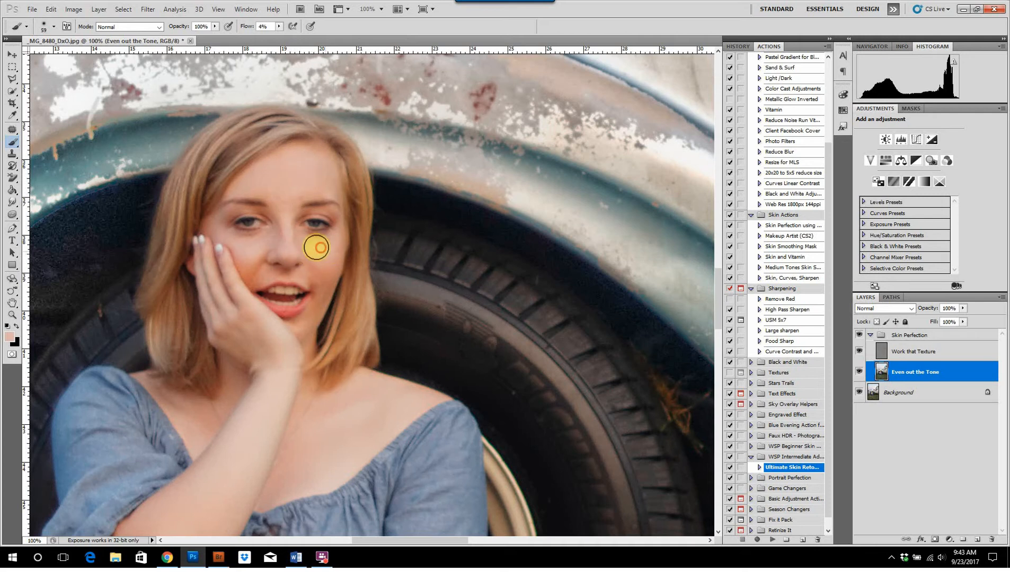
Paint sampled skin tones under both eyes and on the nose with a 49 px brush
left_click(314, 240)
key("bracketleft")
left_click(261, 246)
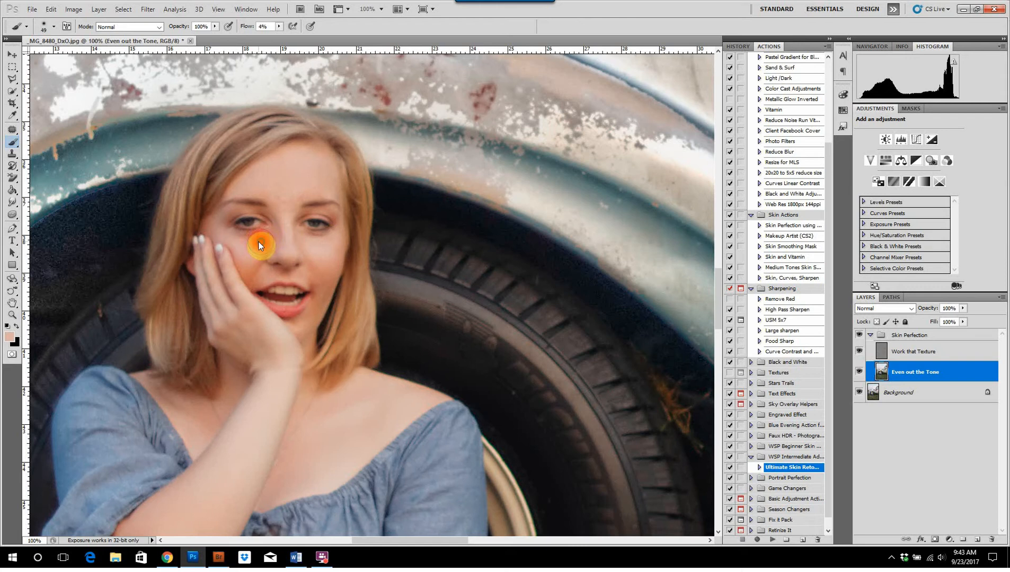
left_click(257, 251, "alt")
mouse_move(257, 241)
left_mouse_down()
mouse_move(239, 239)
mouse_move(284, 251)
left_mouse_up()
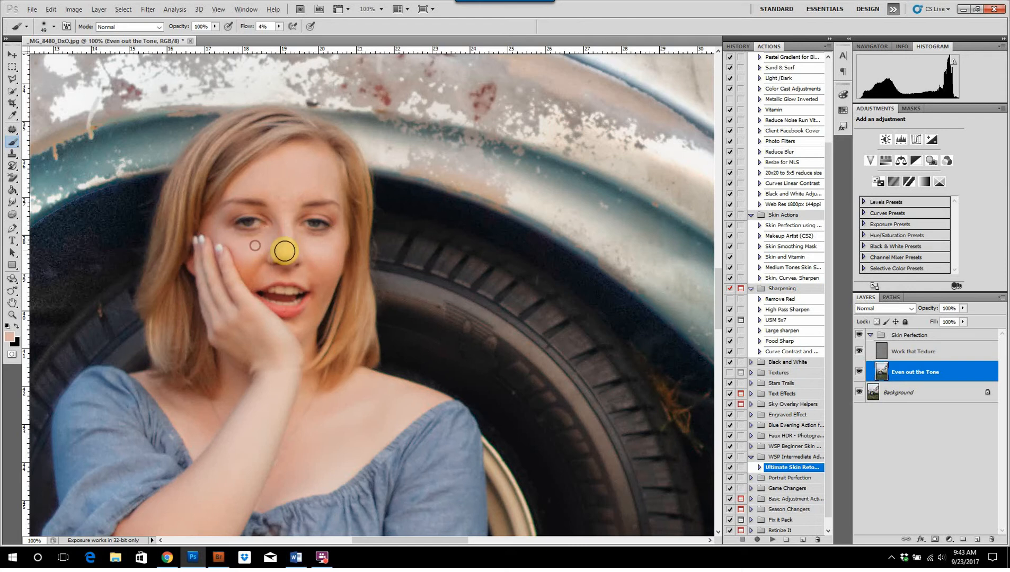
left_click(288, 249, "alt")
Smooth the forehead down to the area between the eyebrows with sampled skin tones
right_click(282, 206, "alt")
left_click(298, 175)
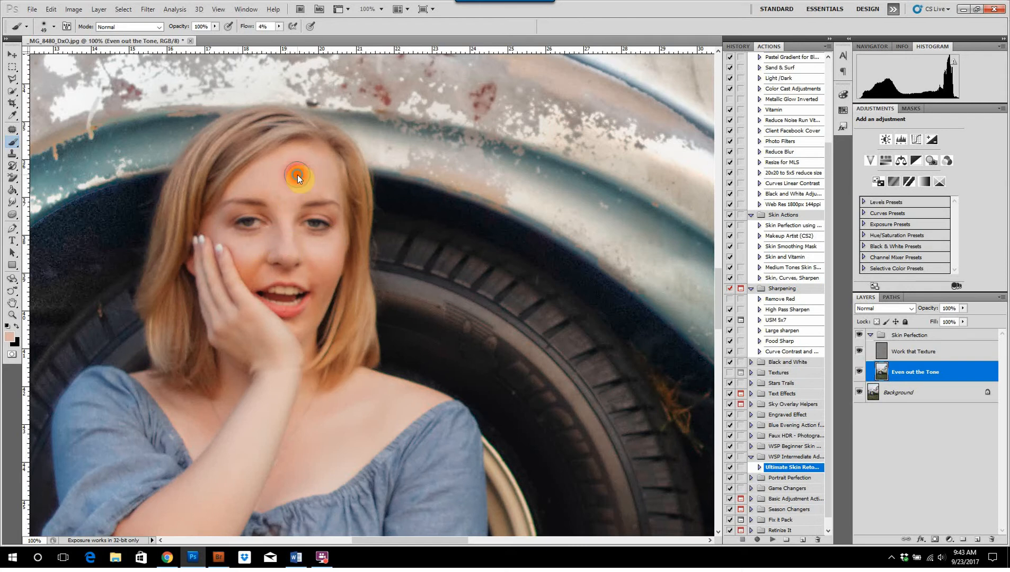
left_click(303, 173, "alt")
mouse_move(279, 197)
left_mouse_down()
mouse_move(312, 177)
mouse_move(281, 198)
mouse_move(298, 167)
mouse_move(317, 174)
mouse_move(276, 174)
left_mouse_up()
left_click(290, 227, "alt")
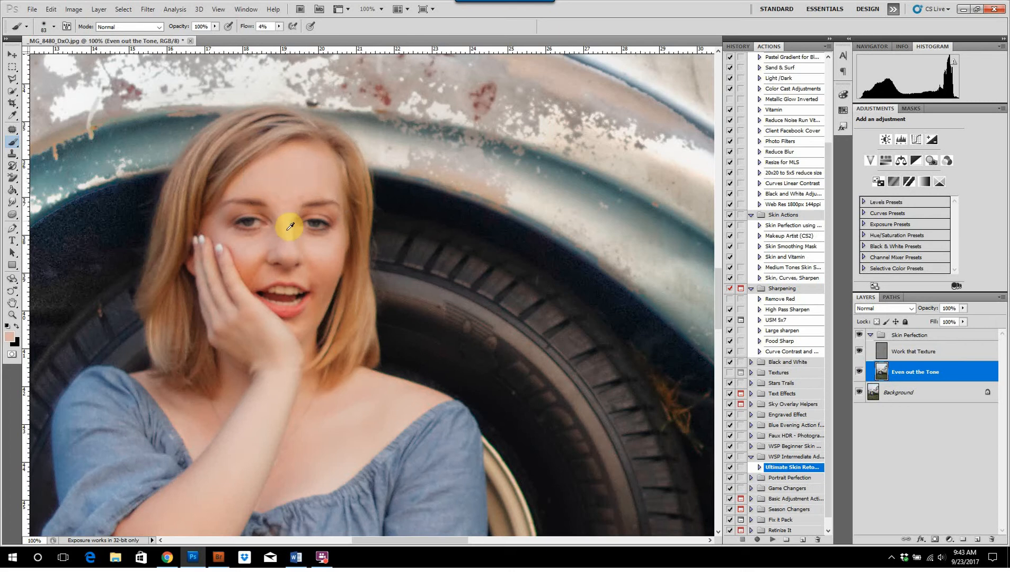
Blend sampled skin tones into both cheeks below the eyes with a 57 px brush
left_click_drag(323, 253, 316, 252)
left_click(317, 252, "alt")
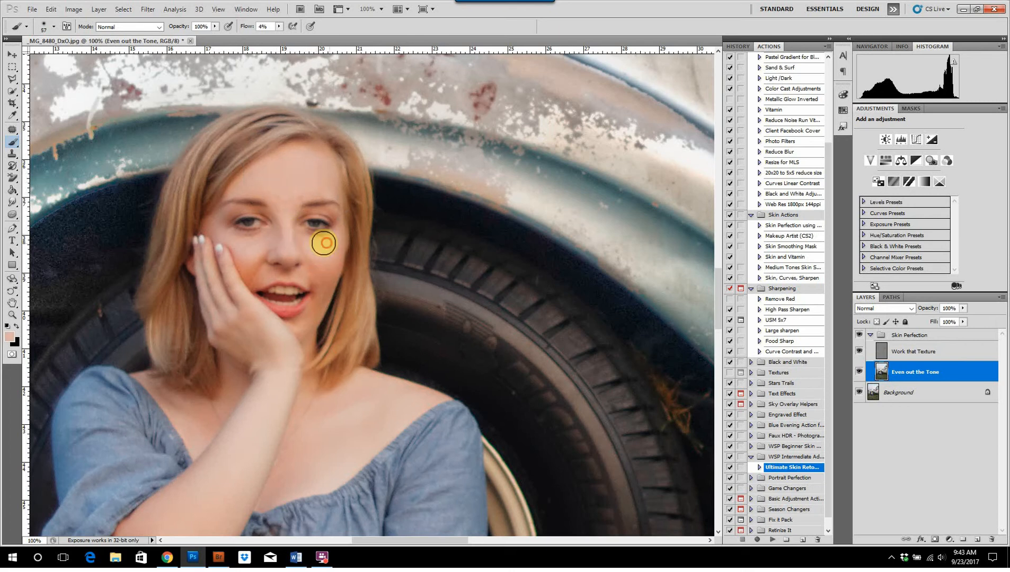
left_click(257, 248, "alt")
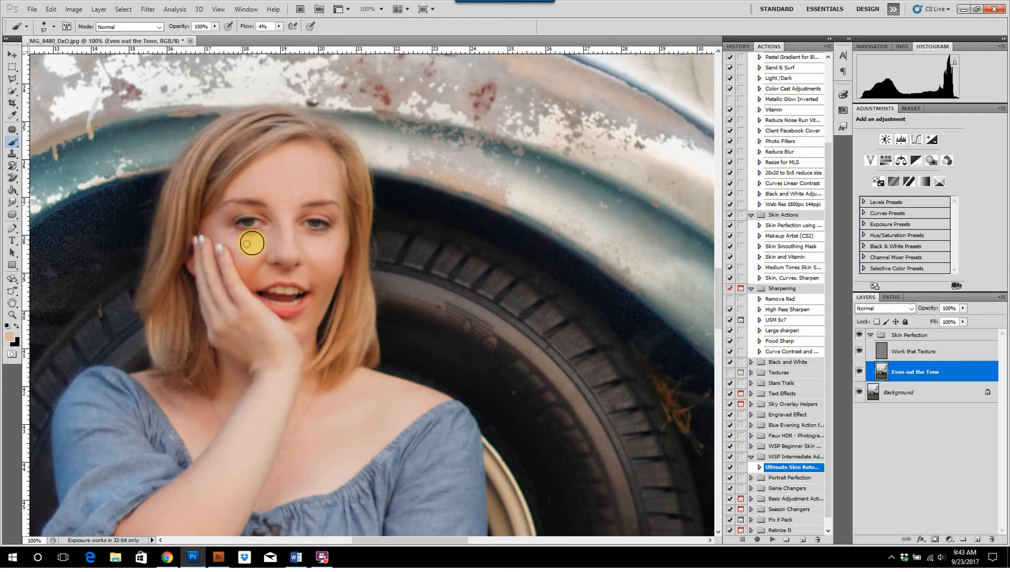
left_click_drag(252, 243, 224, 227)
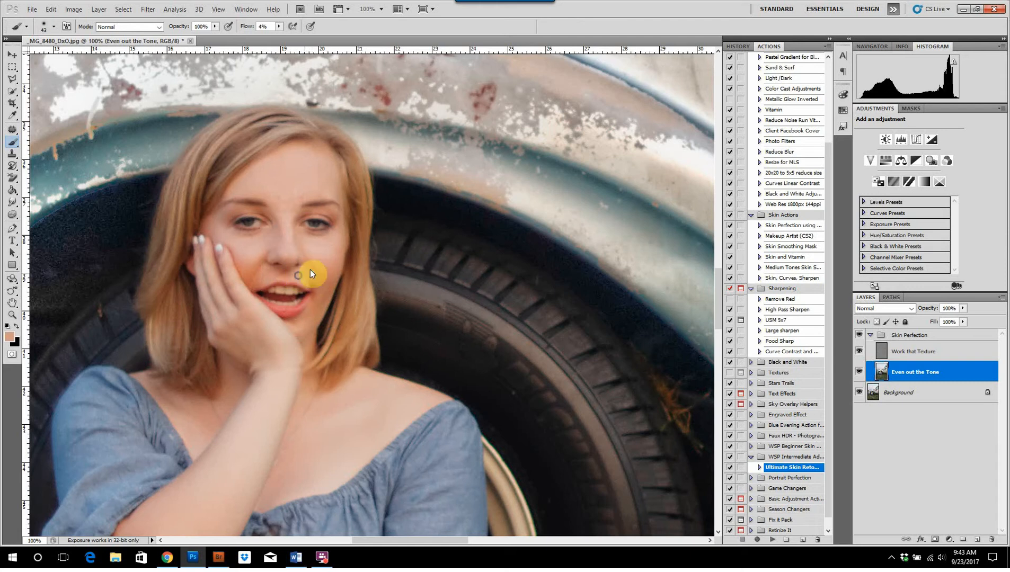
Even the skin around the mouth, upper lip and lower cheek with sampled tones and a 43 px brush
left_click_drag(298, 273, 250, 280)
left_click(303, 274)
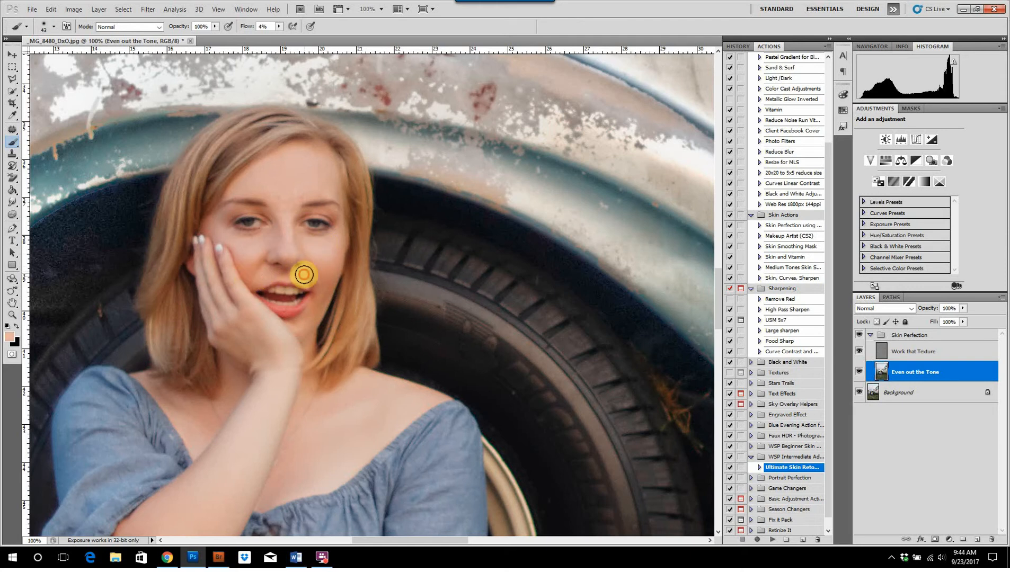
left_click(292, 328, "alt")
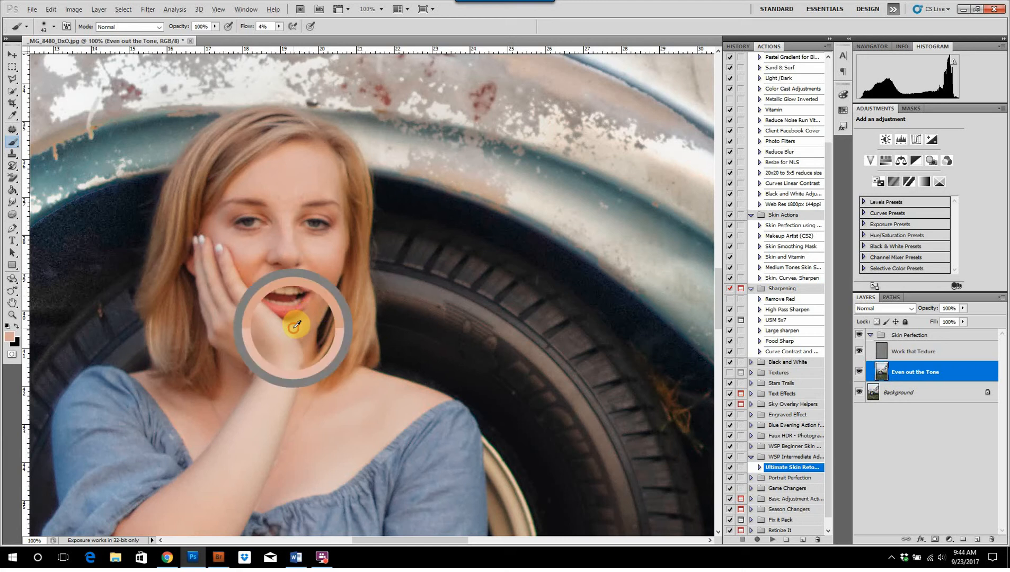
mouse_move(328, 289)
left_mouse_down()
mouse_move(307, 315)
mouse_move(318, 316)
mouse_move(326, 293)
mouse_move(320, 250)
mouse_move(317, 313)
mouse_move(318, 301)
mouse_move(306, 313)
mouse_move(320, 305)
mouse_move(316, 278)
mouse_move(316, 292)
mouse_move(274, 271)
left_mouse_up()
left_click(320, 252, "alt")
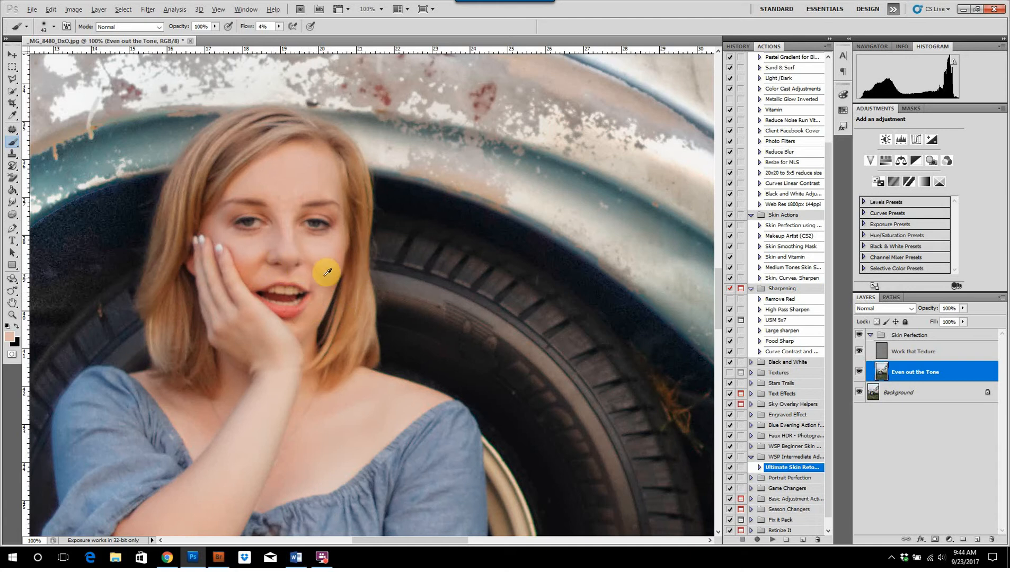
mouse_move(326, 276)
left_mouse_down()
mouse_move(336, 240)
mouse_move(311, 253)
mouse_move(313, 276)
mouse_move(303, 272)
mouse_move(312, 297)
mouse_move(423, 281)
mouse_move(366, 283)
mouse_move(553, 323)
left_mouse_up()
On the Work that Texture layer, clone clean skin texture across the forehead with a 62 px Clone Stamp
scroll(424, 285, "up", 1)
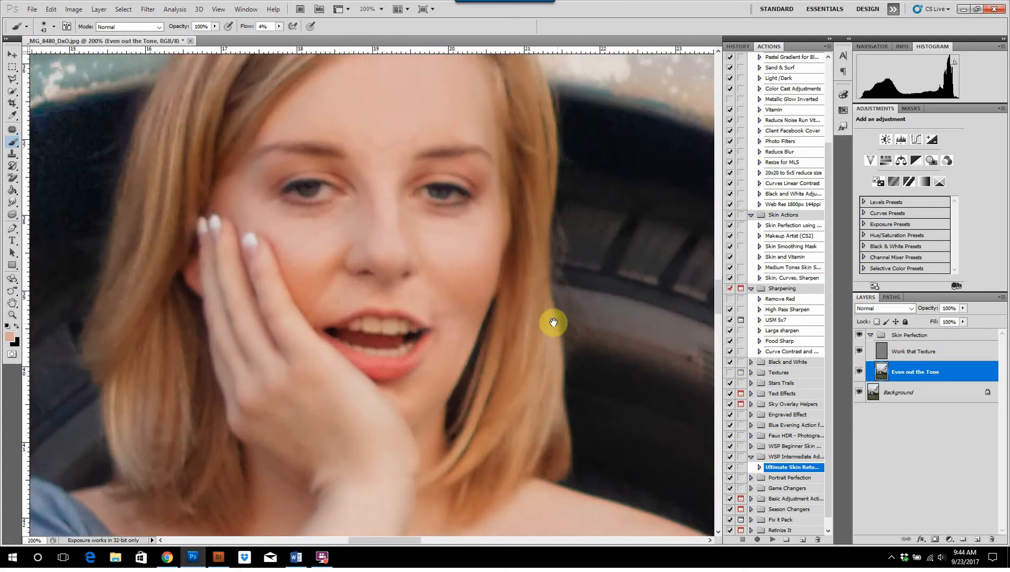
left_click(925, 353)
key("s")
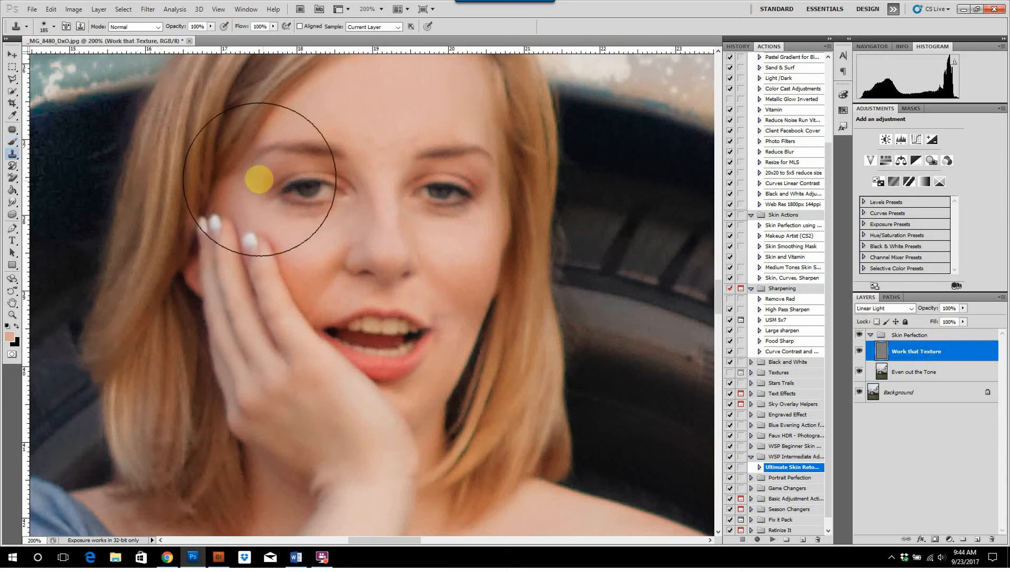
left_click_drag(383, 113, 320, 114)
left_click_drag(407, 130, 401, 222)
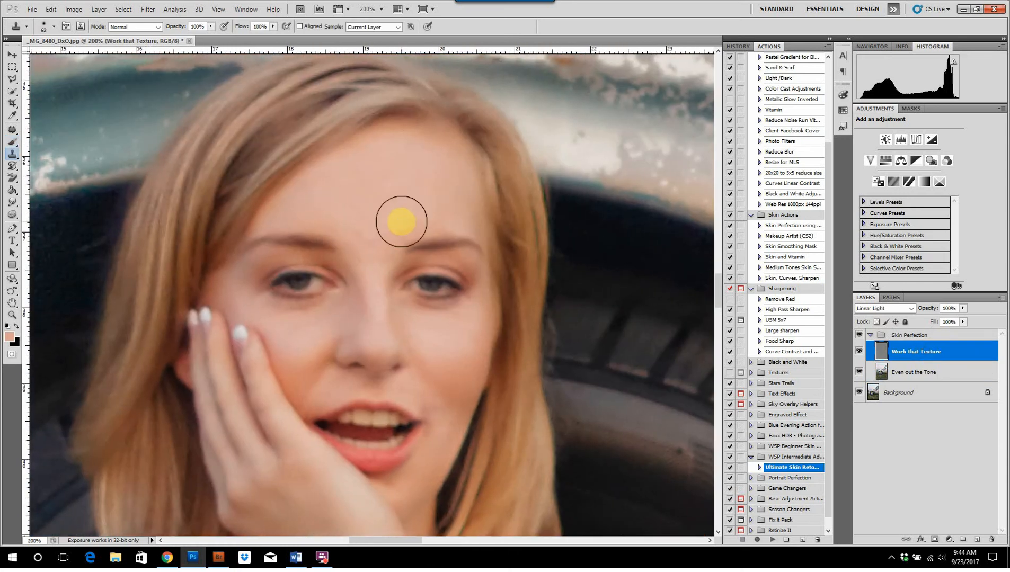
left_click_drag(414, 187, 404, 183)
left_click(405, 174, "alt")
mouse_move(397, 230)
left_mouse_down()
mouse_move(372, 254)
mouse_move(357, 204)
mouse_move(435, 214)
mouse_move(381, 183)
mouse_move(385, 260)
mouse_move(429, 210)
mouse_move(441, 218)
mouse_move(433, 289)
mouse_move(468, 286)
mouse_move(431, 270)
left_mouse_up()
left_click(426, 164, "alt")
Clone clean skin texture over the areas under both eyes with a smaller, 45 px Clone Stamp
scroll(430, 286, "down", 3)
left_click(304, 273, "alt")
left_click_drag(295, 264, 303, 270)
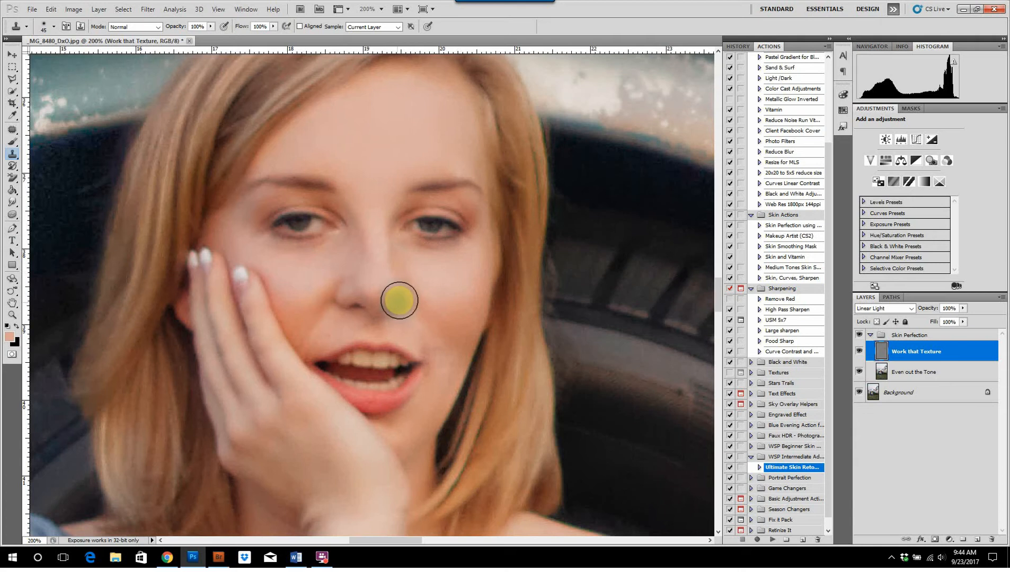
left_click_drag(447, 277, 441, 279)
Clone skin texture over blemishes around the mouth, upper lip and chin, reducing the Clone Stamp from 32 to 25 px
left_click(432, 352, "alt")
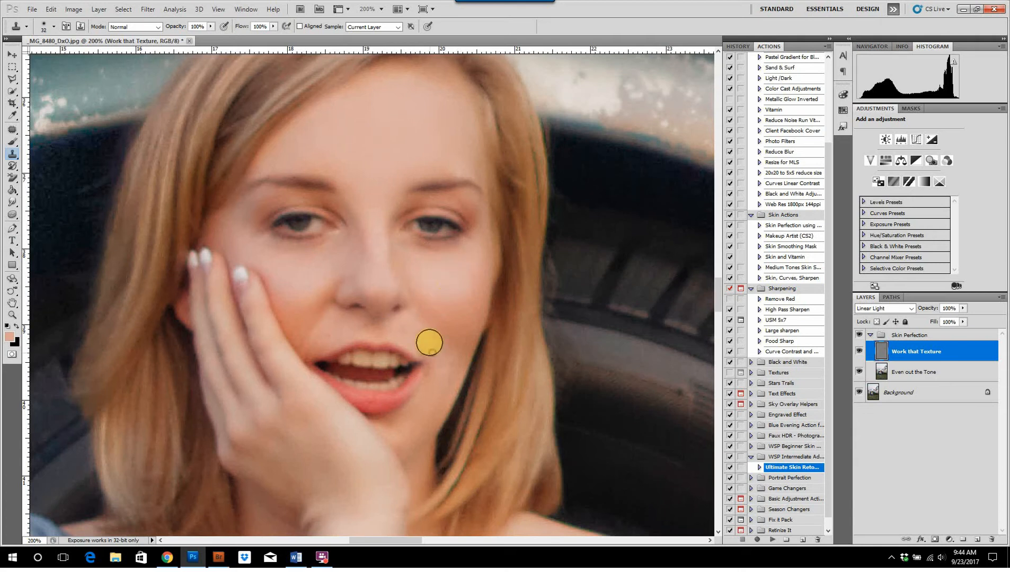
left_click(407, 332)
left_click(372, 330)
left_click(333, 336)
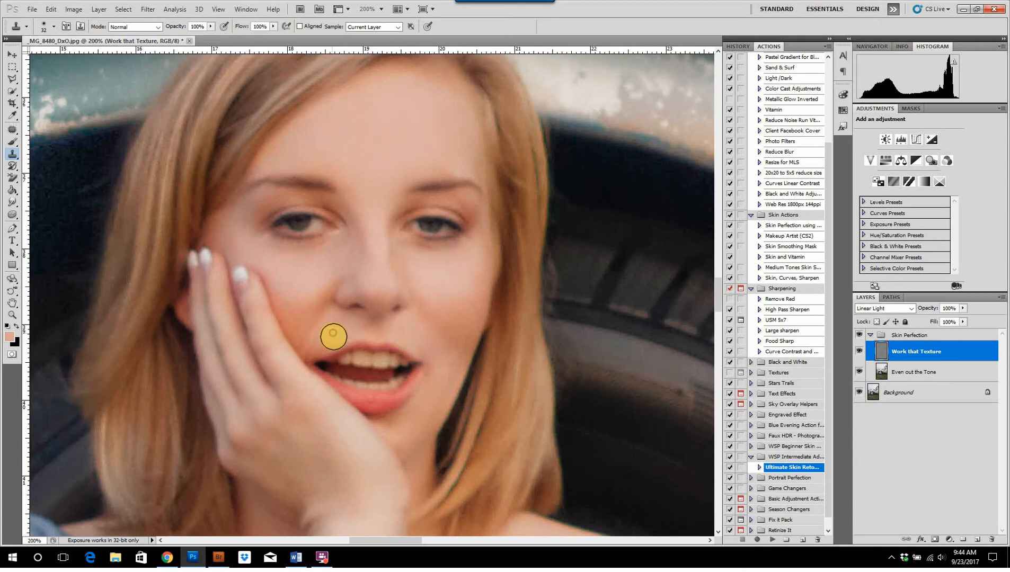
left_click(451, 351)
left_click(422, 406, "alt")
left_click(406, 433)
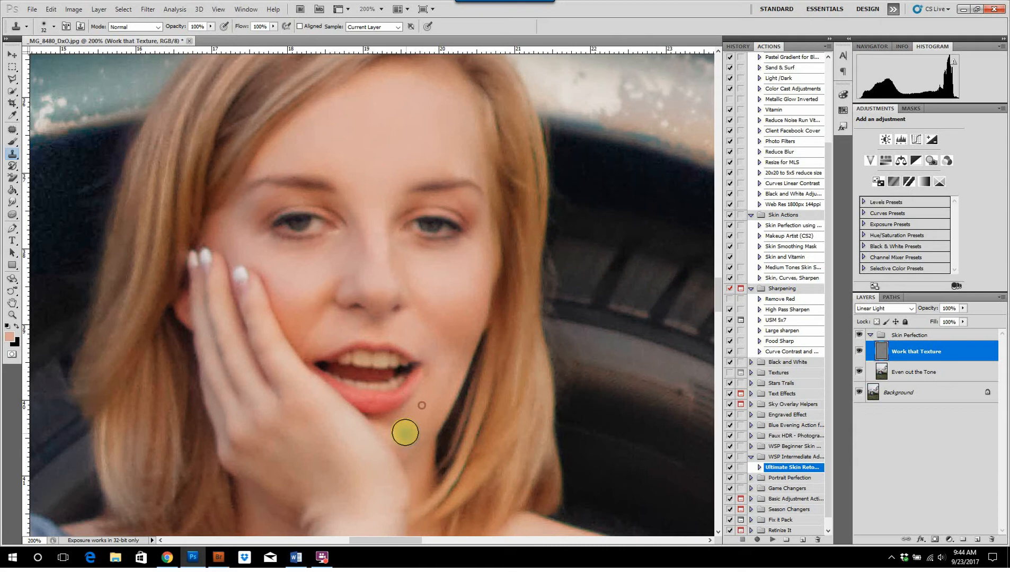
left_click(429, 399, "alt")
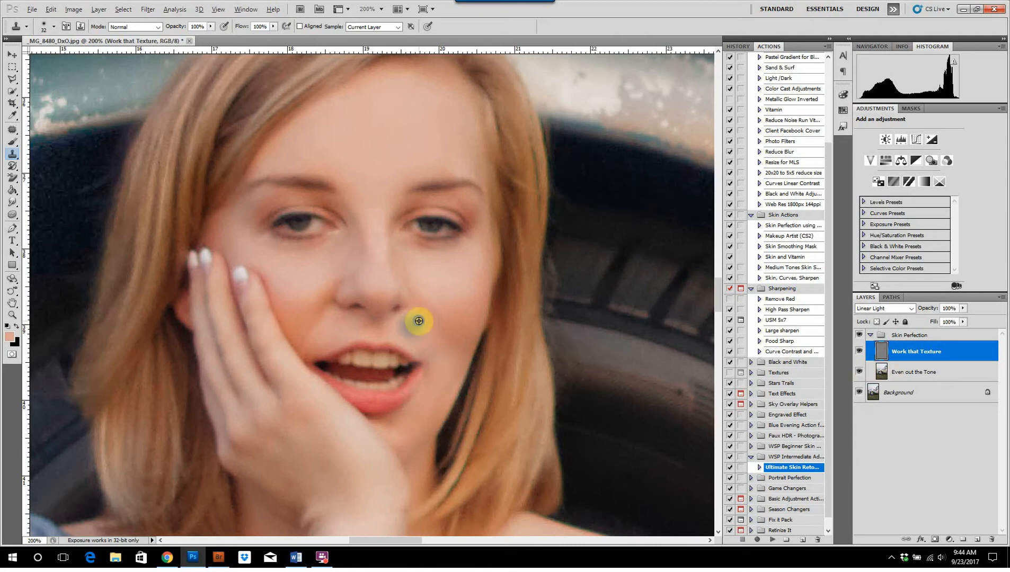
left_click_drag(419, 321, 414, 323)
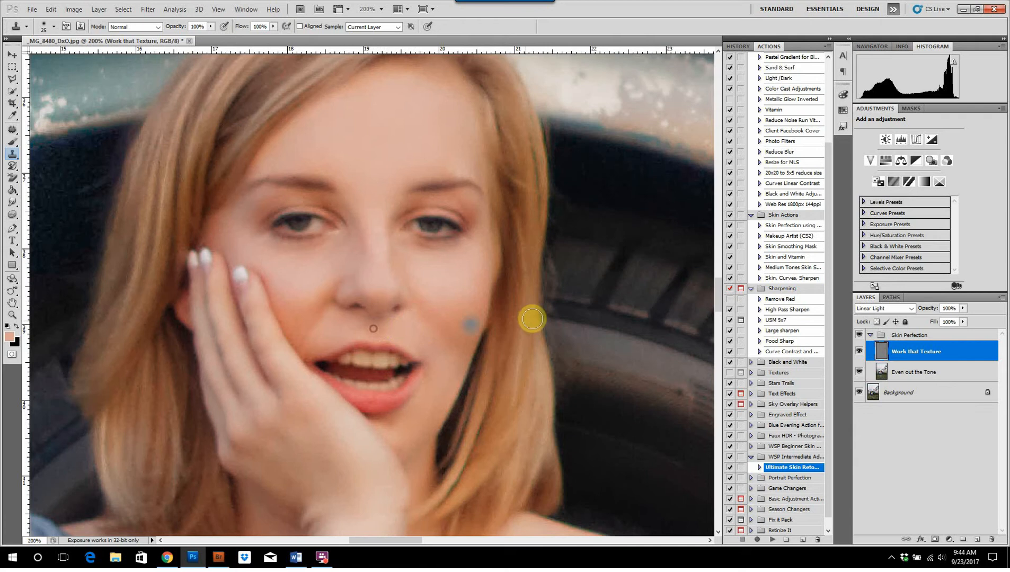
On the Even out the Tone layer, blend the skin around the mouth and upper lip with sampled tones, reducing the brush from 43 to 21 px
left_click(897, 375)
key("b")
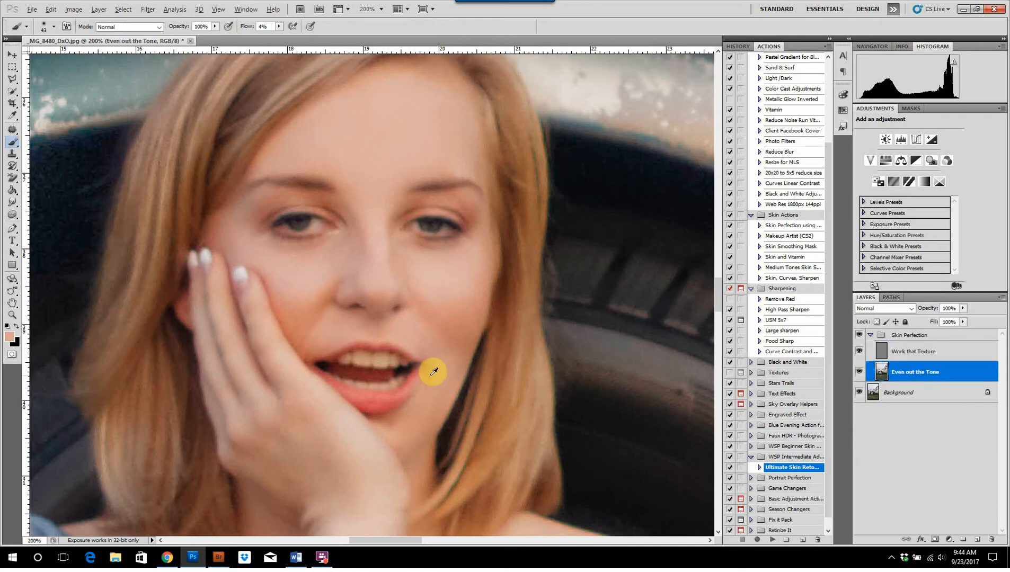
left_click(403, 332, "alt")
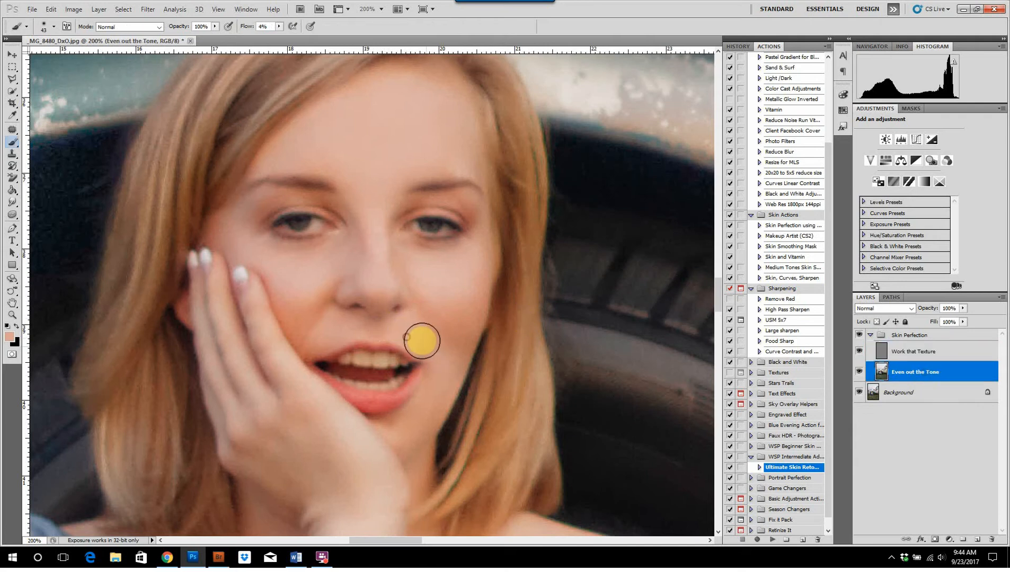
mouse_move(440, 352)
left_mouse_down()
mouse_move(409, 342)
mouse_move(426, 374)
left_mouse_up()
left_click(407, 342, "alt")
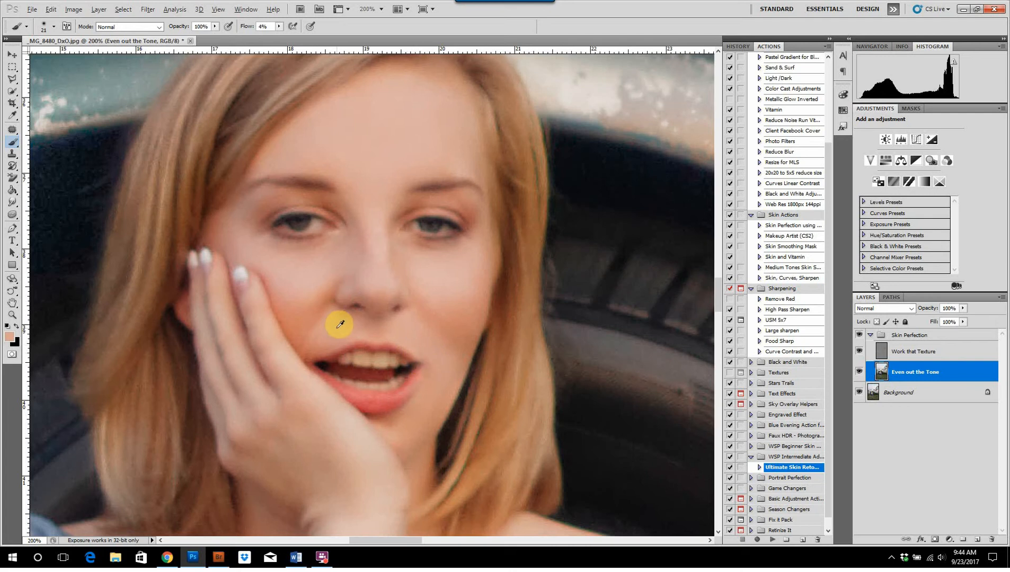
left_click(339, 325, "alt")
left_click_drag(332, 329, 380, 322)
Even the skin tone on the nose bridge and around the inner eye corner with sampled colours, enlarging the brush to 43 px
left_click(413, 266, "alt")
left_click(378, 283, "alt")
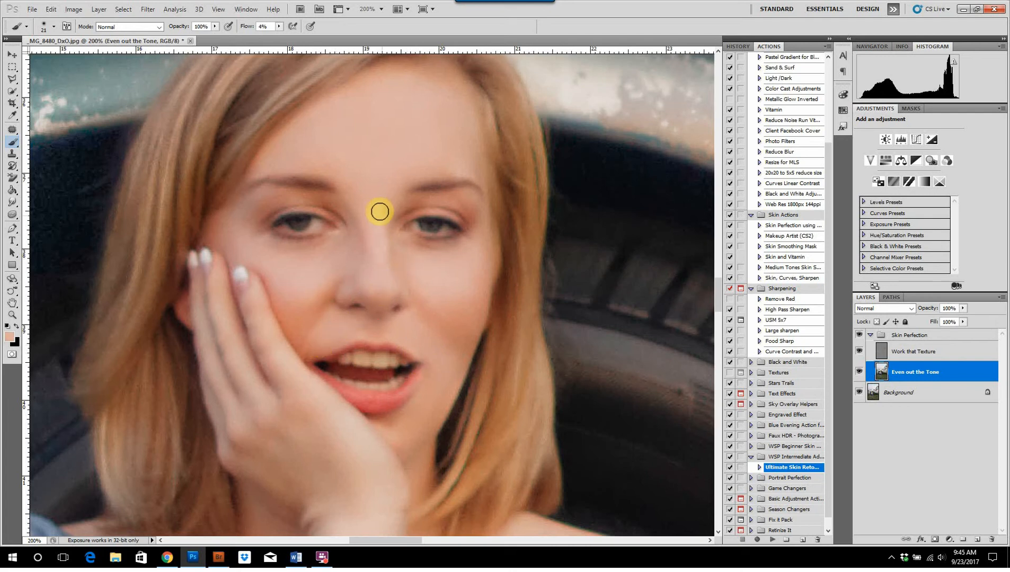
left_click_drag(404, 226, 417, 231)
left_click(373, 247, "alt")
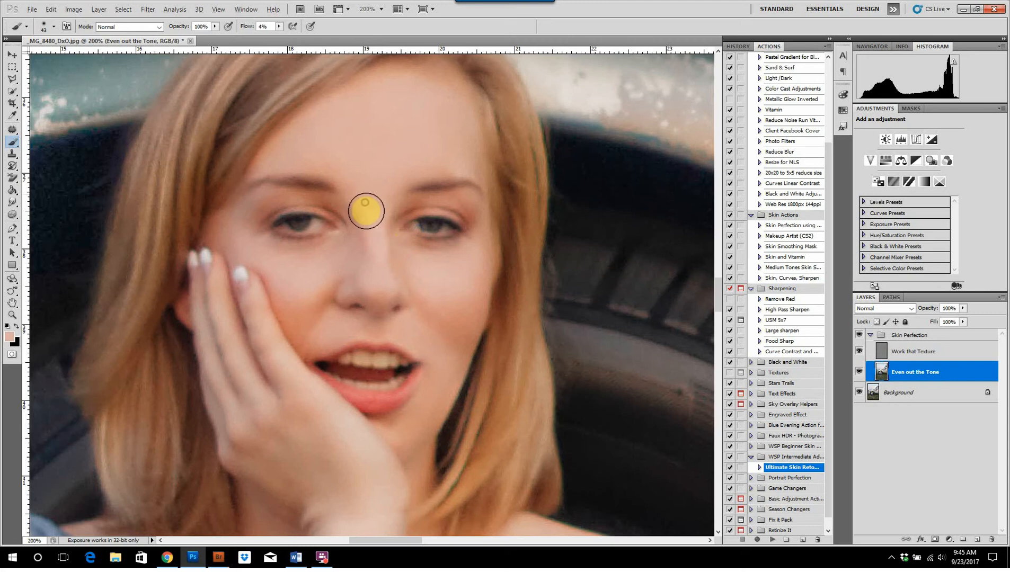
left_click_drag(382, 195, 406, 208)
Smooth the tone across the nose and both cheeks with sampled skin colours and a 79 px brush
key("ctrl+minus")
key("ctrl+minus")
key("ctrl+minus")
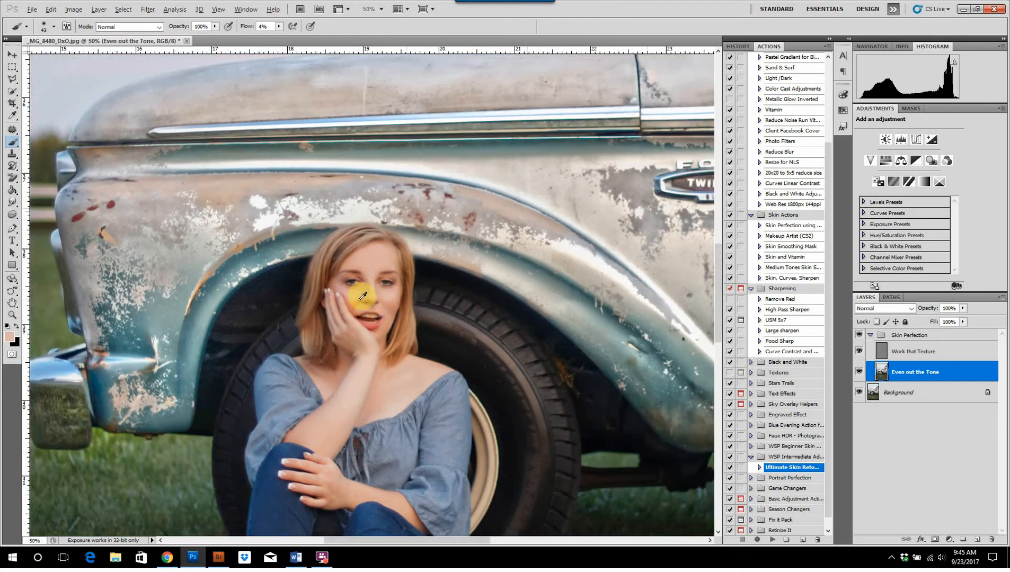
left_click_drag(364, 300, 373, 301)
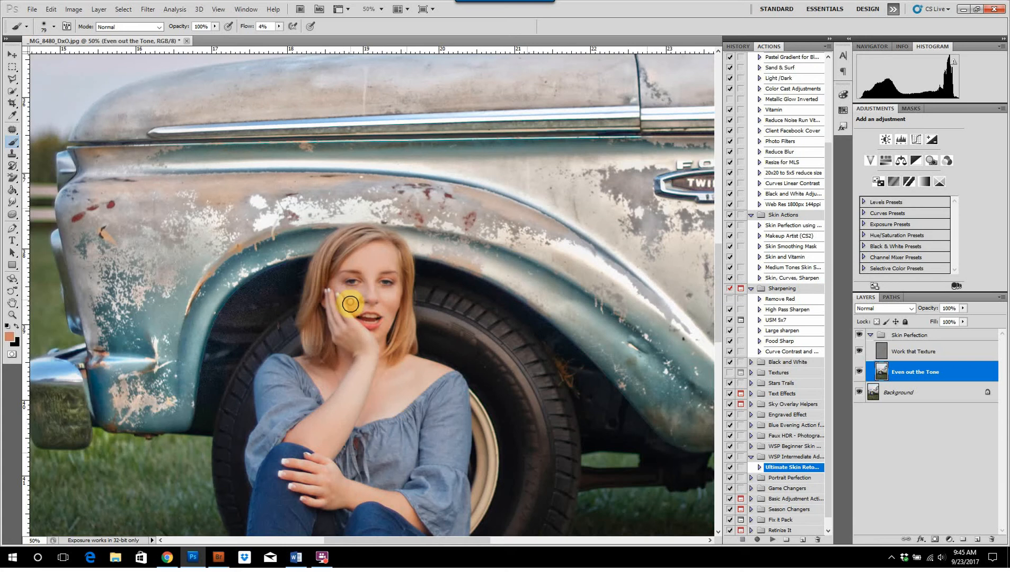
left_click(390, 295, "alt")
left_click_drag(352, 296, 393, 302)
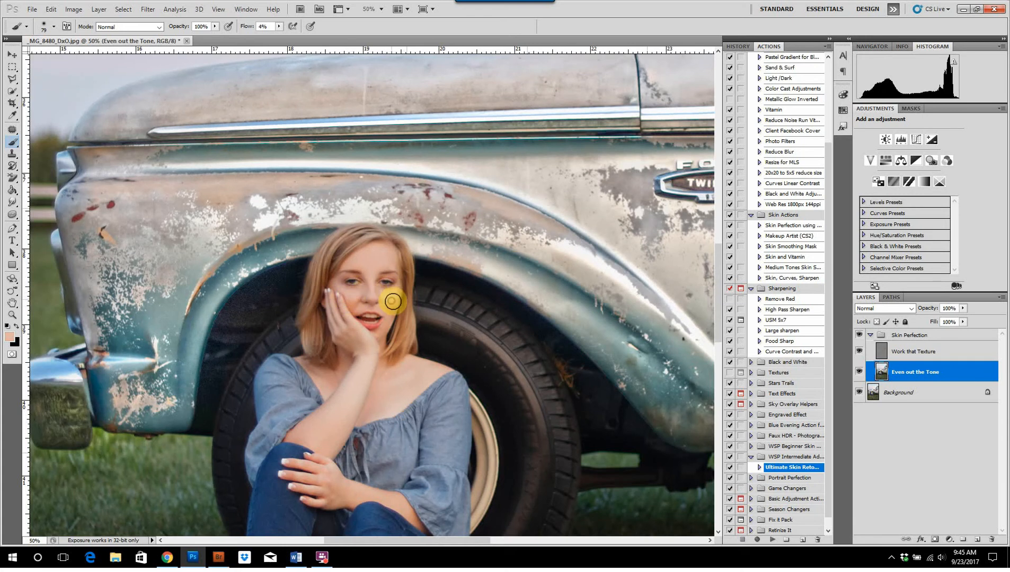
Even the skin tone on the woman's chest and forearms with sampled colours, reducing the brush to 59 px
scroll(434, 318, "down", 3)
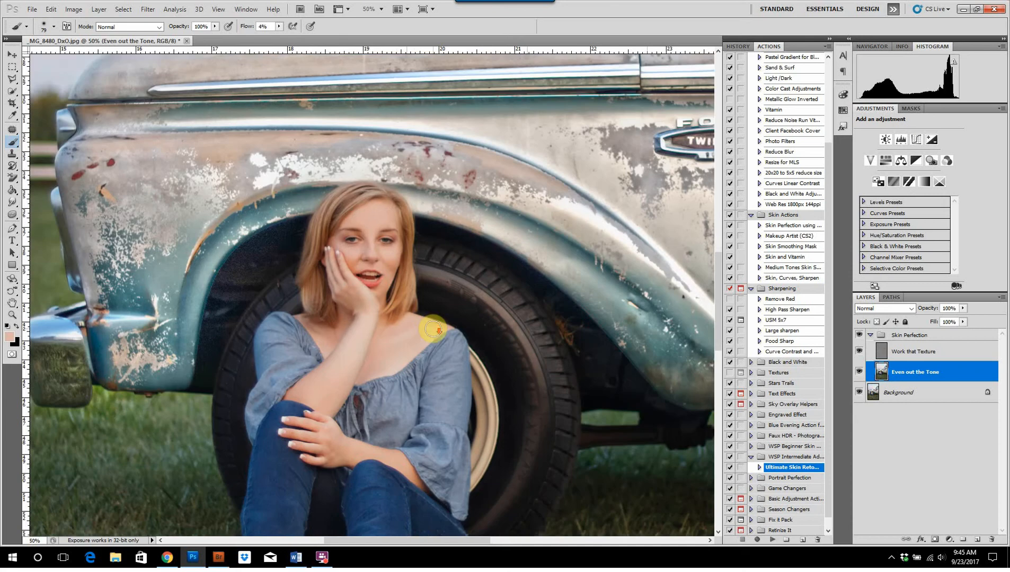
mouse_move(335, 321)
left_mouse_down("alt")
mouse_move(354, 313)
mouse_move(336, 336)
mouse_move(318, 329)
mouse_move(327, 343)
left_mouse_up("alt")
mouse_move(339, 392)
left_mouse_down("alt")
mouse_move(325, 391)
mouse_move(381, 403)
mouse_move(374, 413)
mouse_move(350, 397)
mouse_move(402, 411)
left_mouse_up("alt")
left_click(328, 390, "alt")
left_click_drag(385, 406, 391, 409, "alt")
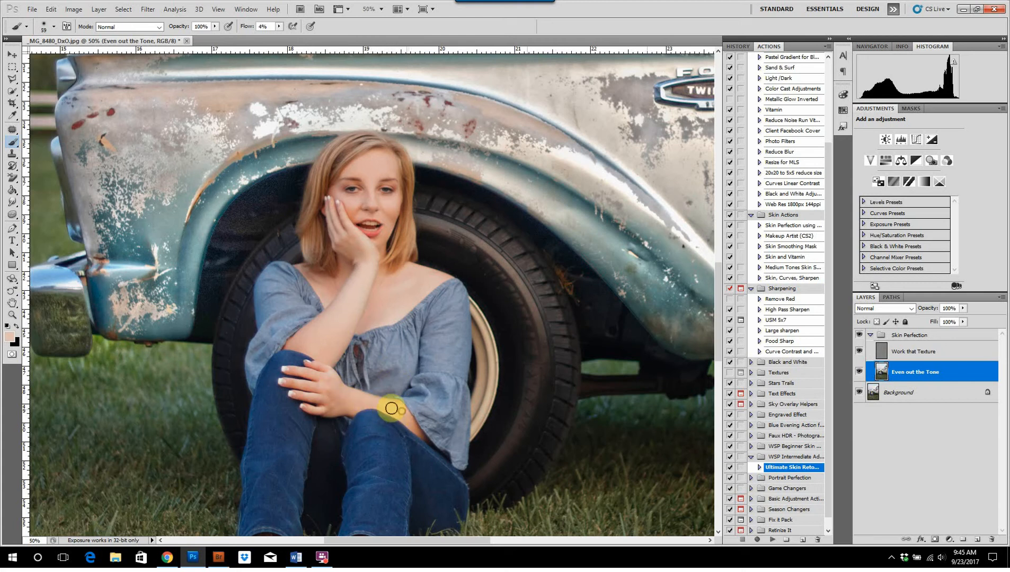
Compare the portrait with and without the Skin Perfection group, both in full view and close up on the face
key("ctrl+minus")
key("ctrl+minus")
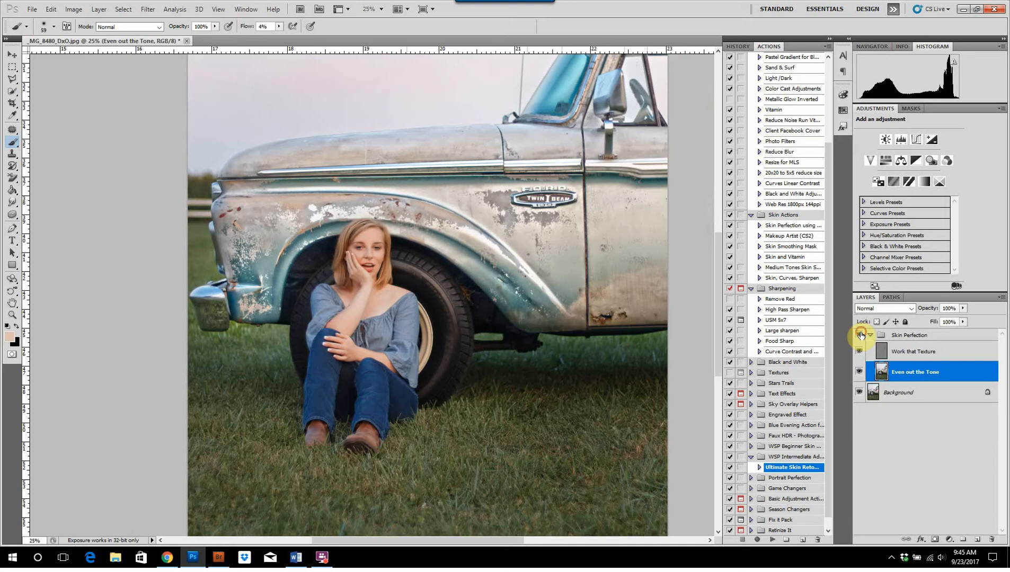
left_click(860, 336)
key("ctrl+plus")
key("ctrl+plus")
key("ctrl+plus")
key("ctrl+plus")
key("ctrl+plus")
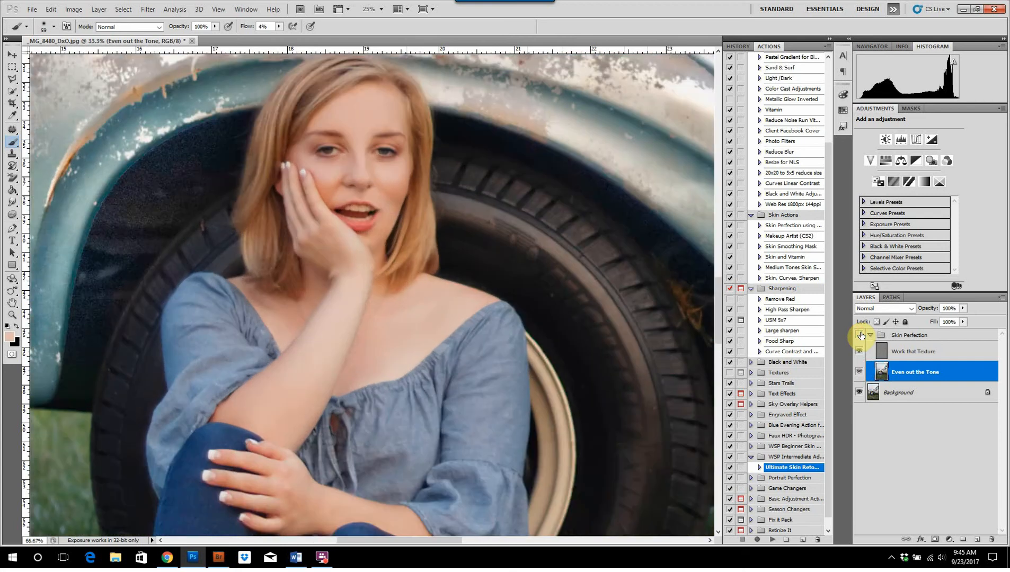
scroll(861, 336, "up", 5)
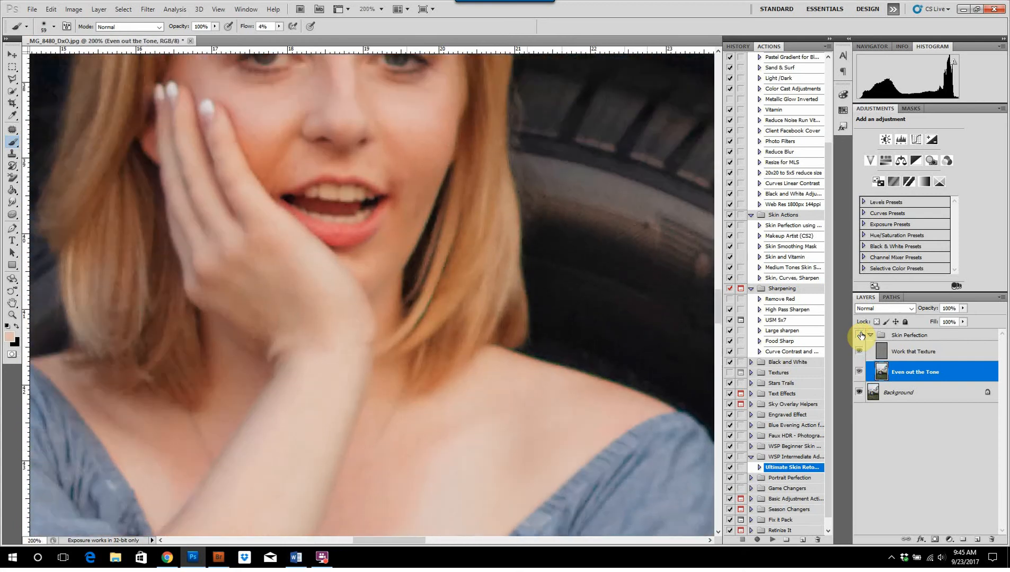
left_click(861, 335)
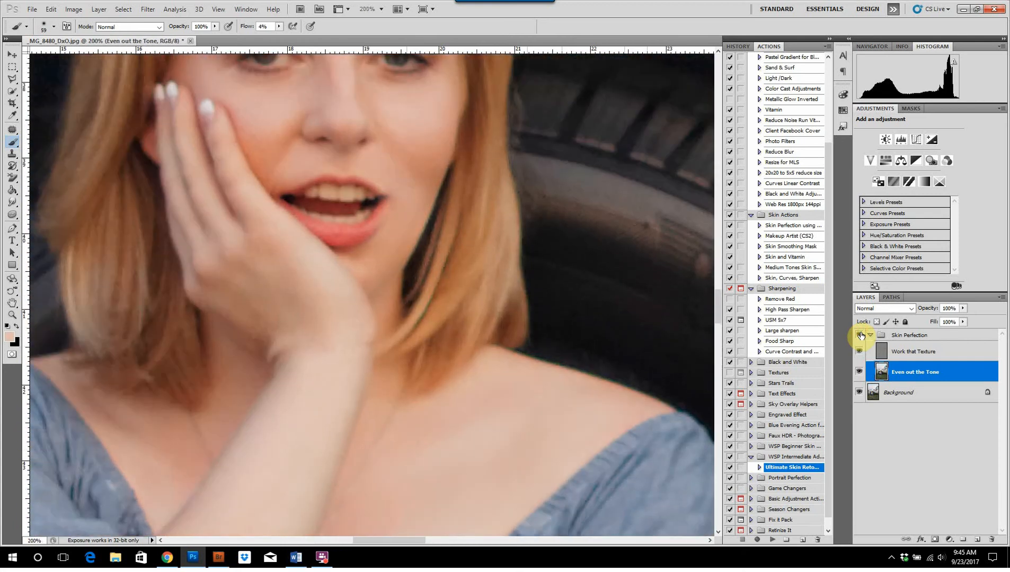
Add a layer mask to the collapsed Skin Perfection group and paint out the retouching at the lip corner and along the cheek's hair edge
left_click(930, 334)
left_click(869, 334)
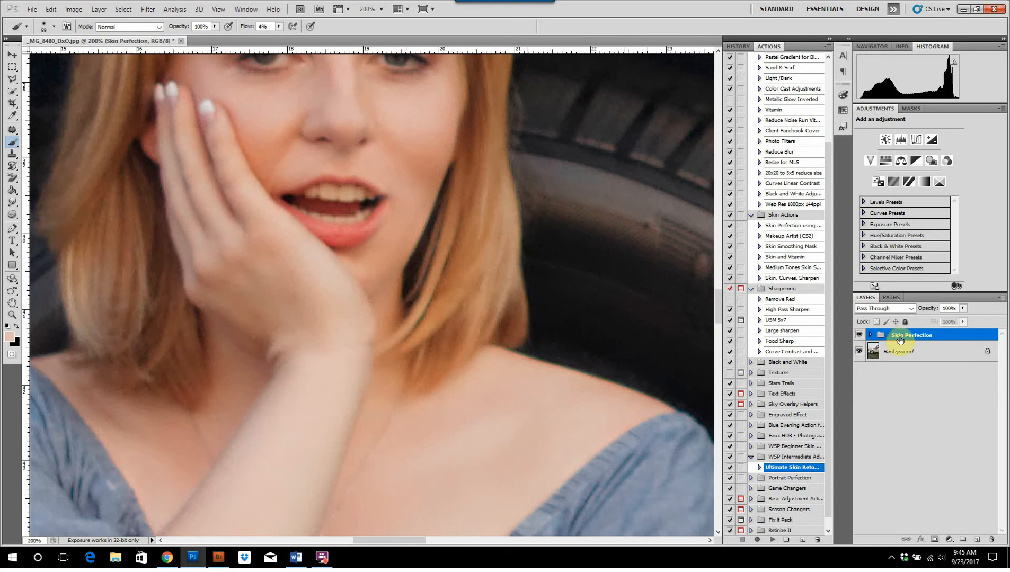
left_click(936, 539)
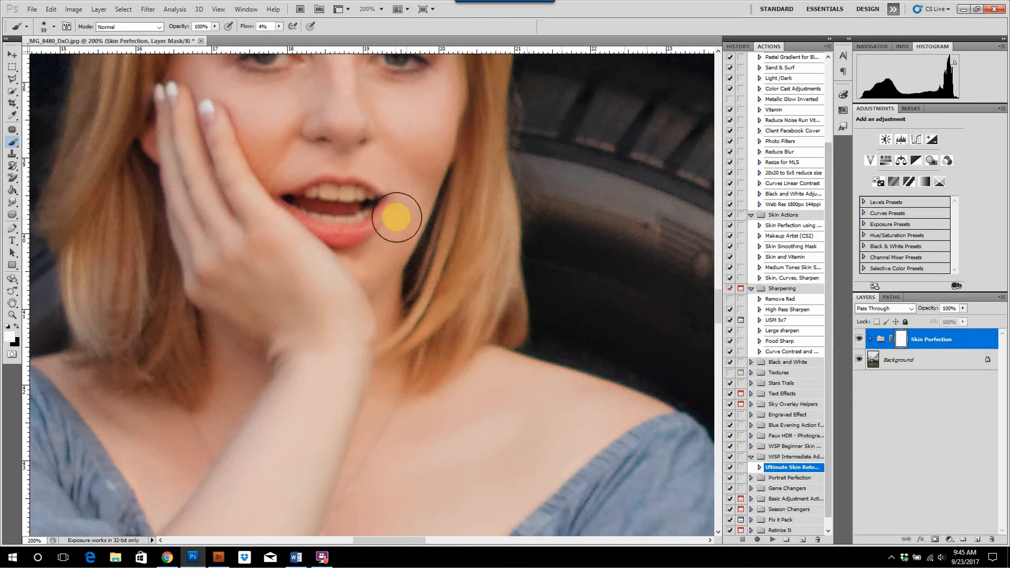
mouse_move(400, 210)
left_mouse_down()
mouse_move(363, 213)
mouse_move(392, 197)
mouse_move(381, 213)
mouse_move(384, 200)
mouse_move(372, 191)
mouse_move(395, 201)
mouse_move(388, 190)
mouse_move(384, 219)
mouse_move(386, 195)
mouse_move(359, 190)
mouse_move(393, 200)
mouse_move(385, 193)
mouse_move(395, 198)
mouse_move(452, 164)
left_mouse_up()
key("x")
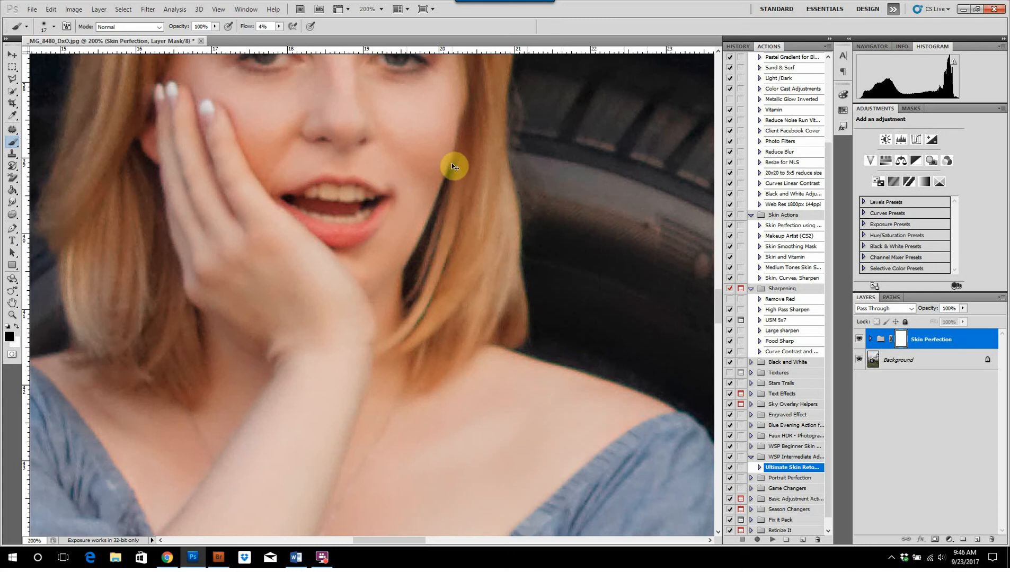
Compare the wider image with the masked Skin Perfection group hidden and shown
key("ctrl+minus")
key("ctrl+minus")
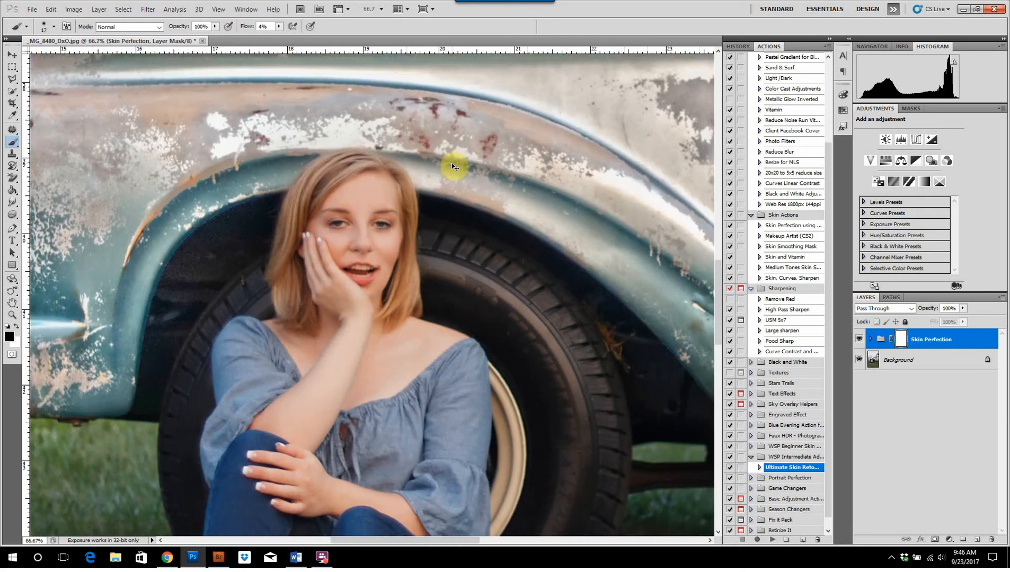
key("ctrl+minus")
key("ctrl+minus")
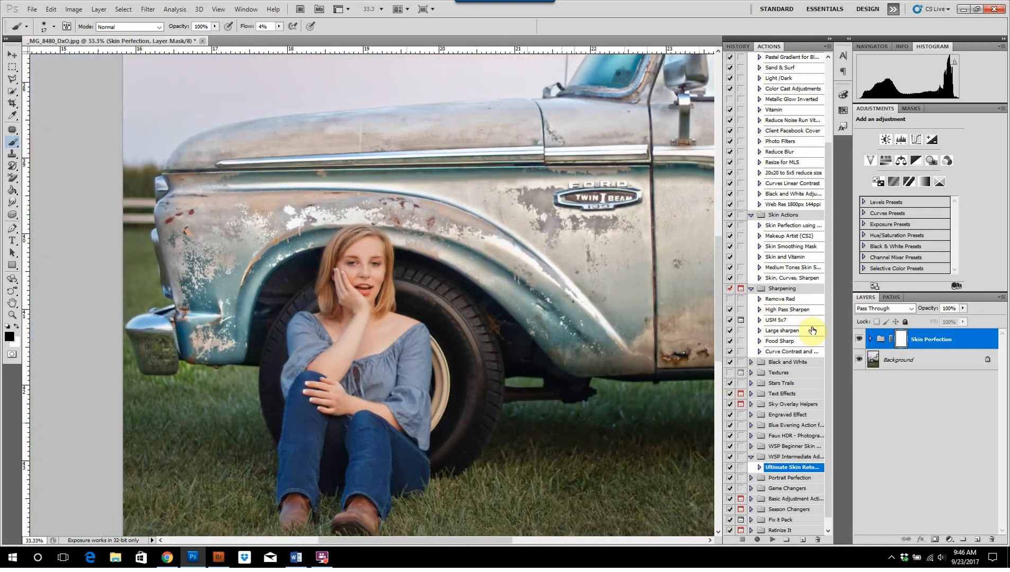
left_click(860, 340)
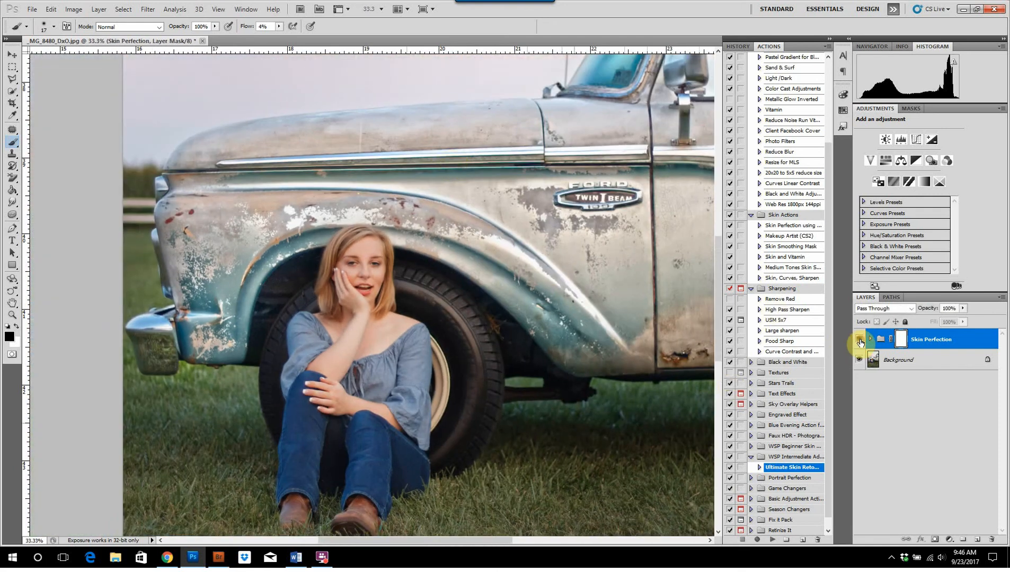
left_click(859, 340)
left_click(860, 340)
key("ctrl+minus")
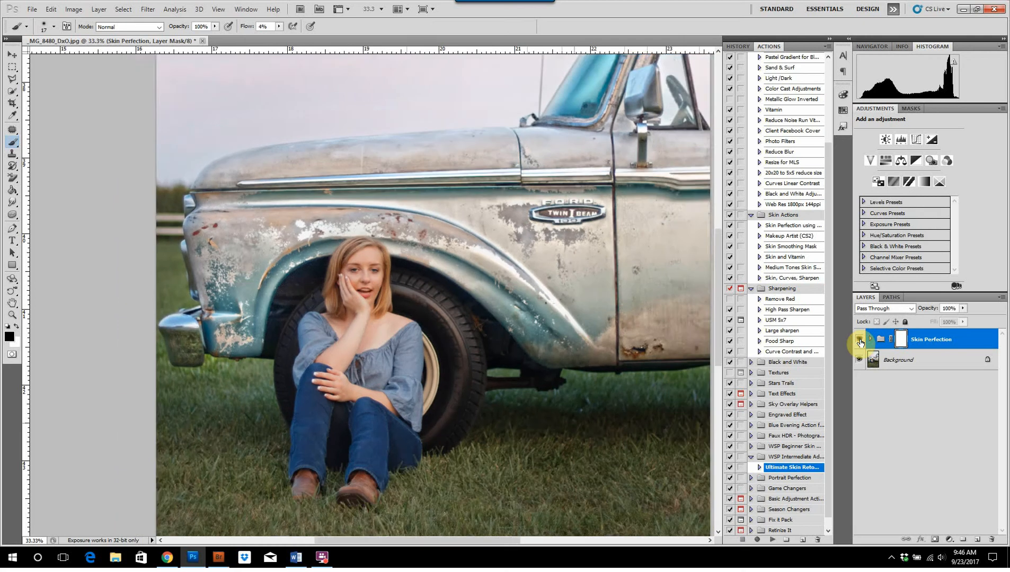
key("ctrl+minus")
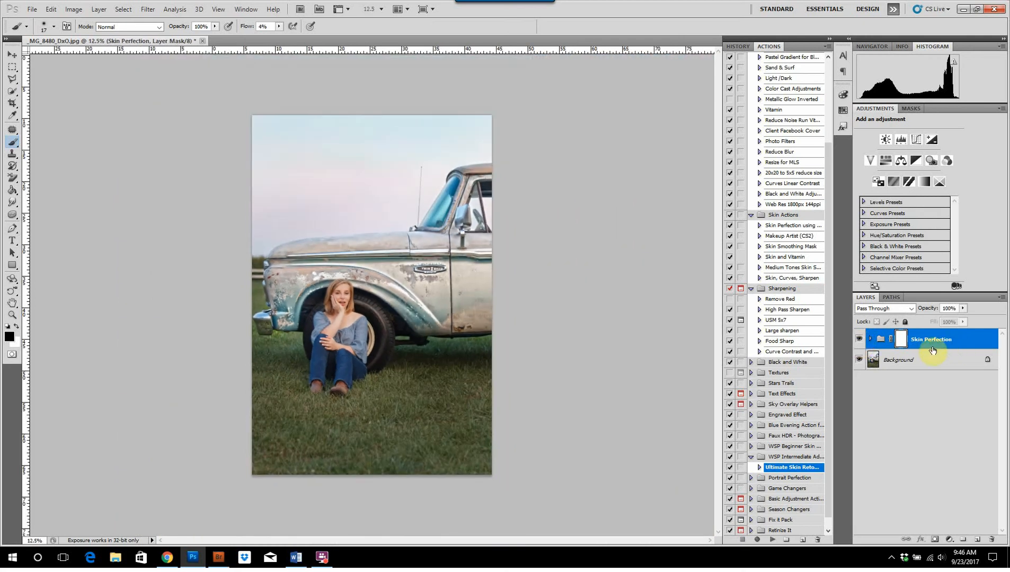
Merge the visible layers into the background and save the result as a new history snapshot
key("Delete")
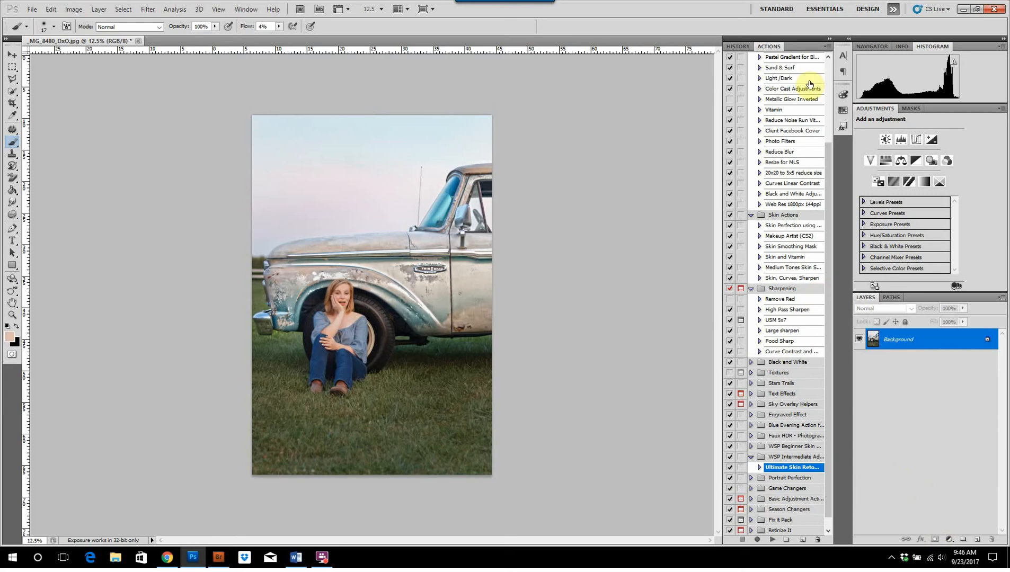
left_click(730, 45)
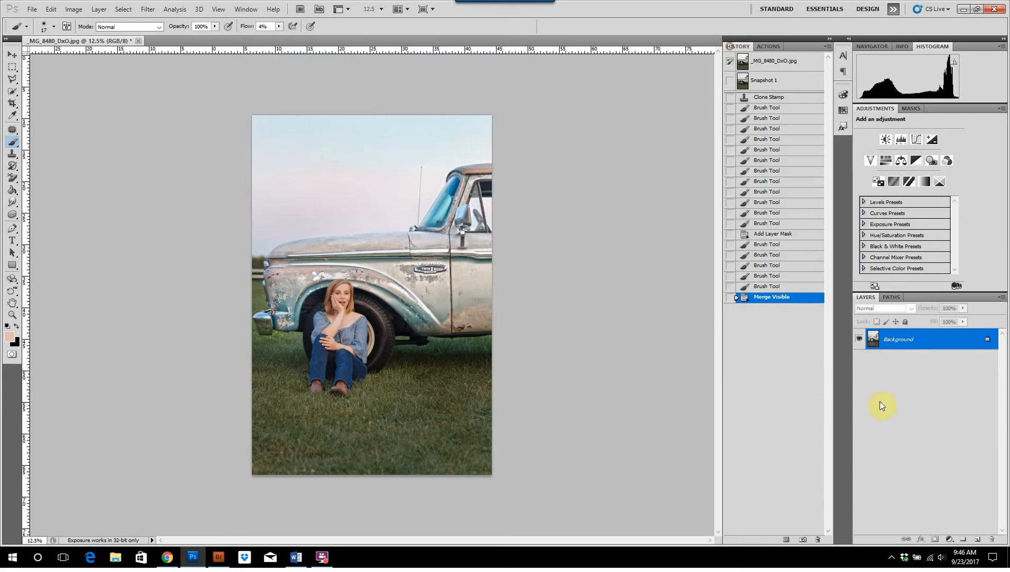
left_click(802, 540)
Compare the original opened image with the newest history snapshot, ending on that snapshot
left_click(809, 63)
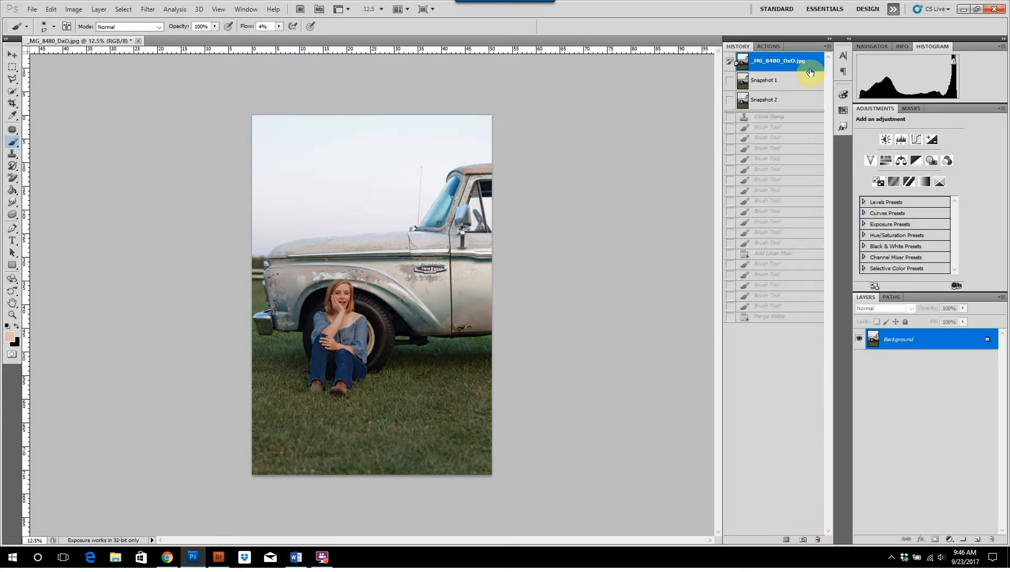
left_click(802, 99)
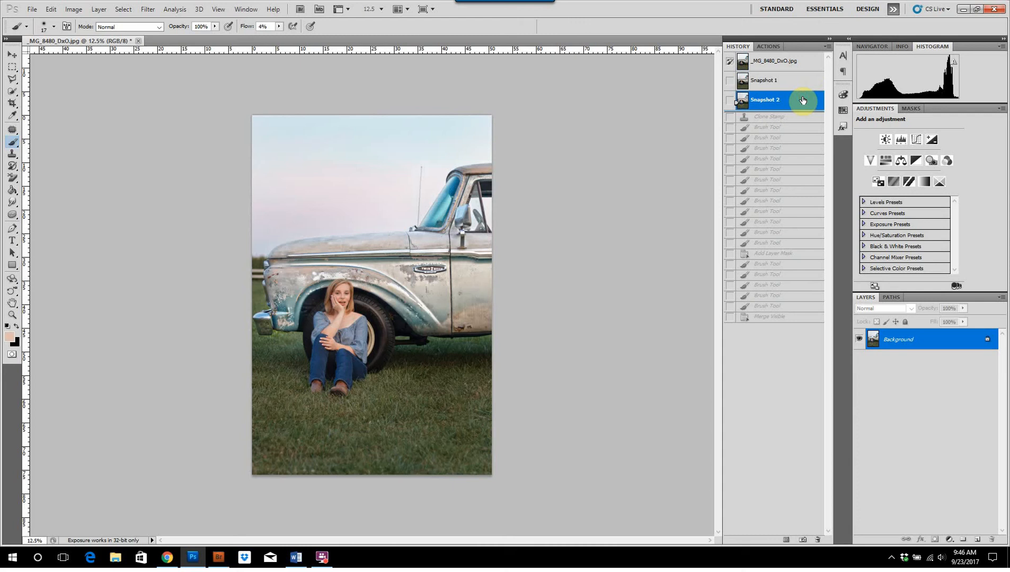
left_click(797, 68)
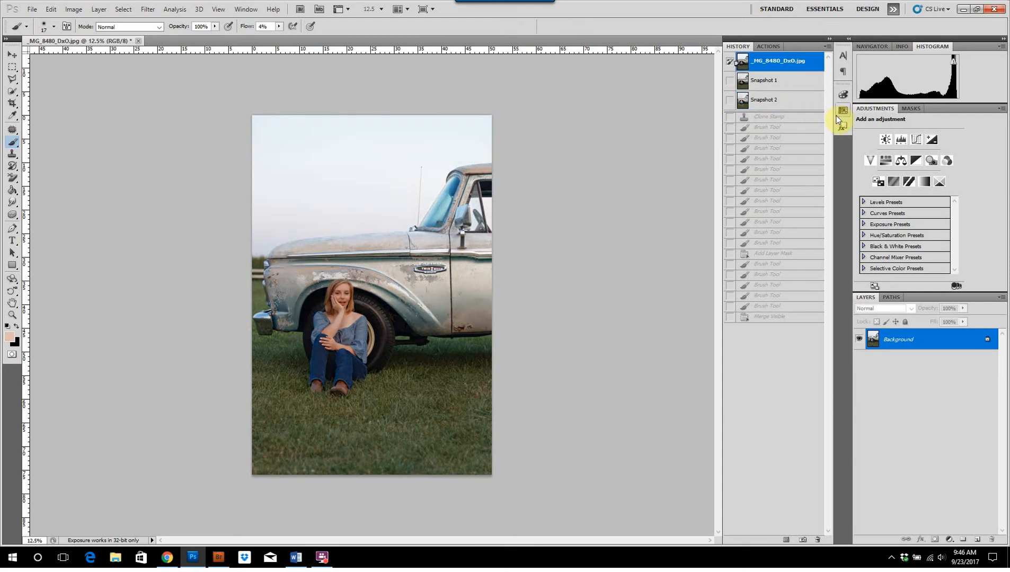
left_click(815, 107)
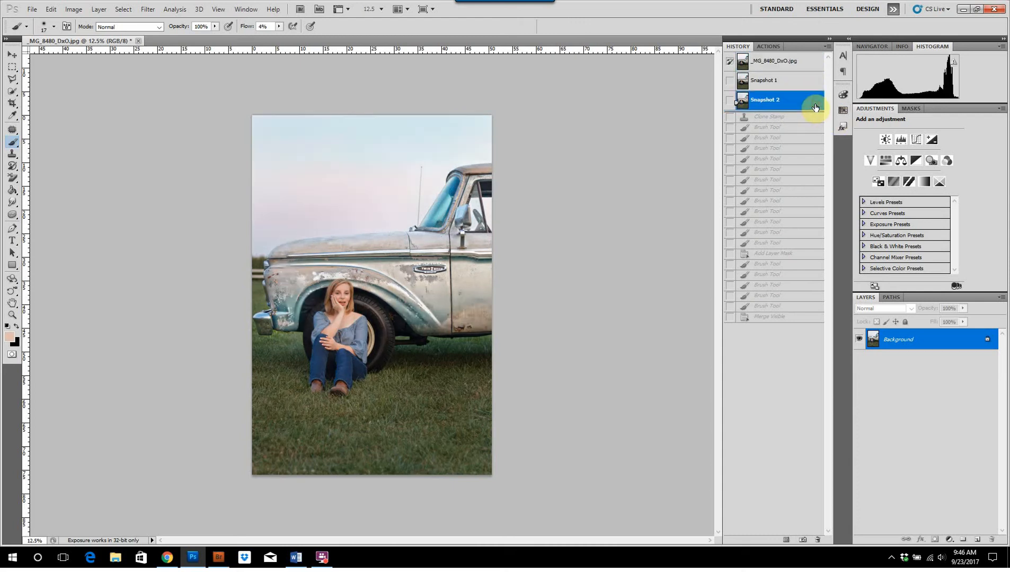
left_click(811, 63)
left_click(787, 100)
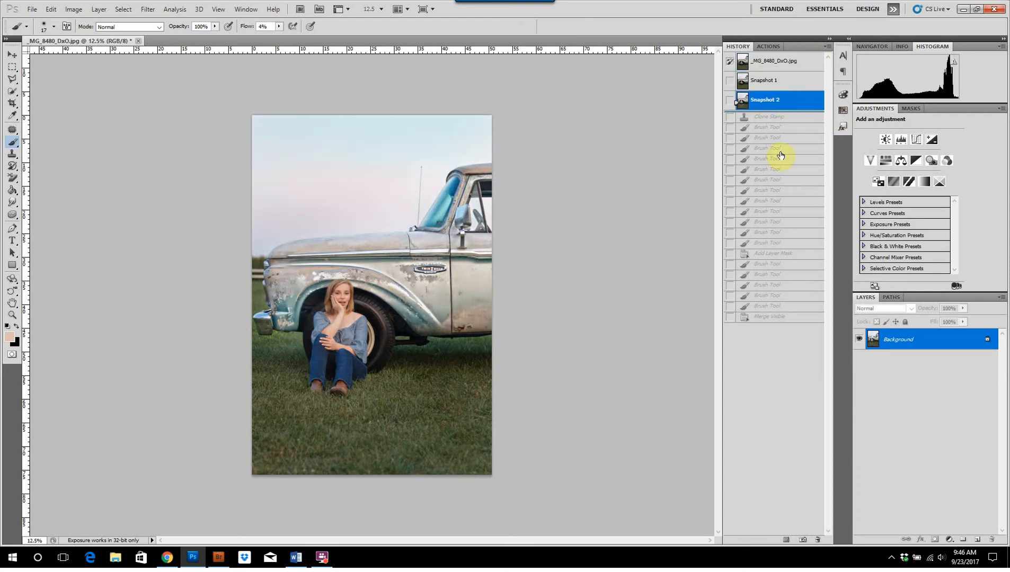
Add a Levels adjustment layer with the black input level at 3 and the white input level at 249
left_click(949, 539)
left_click(929, 373)
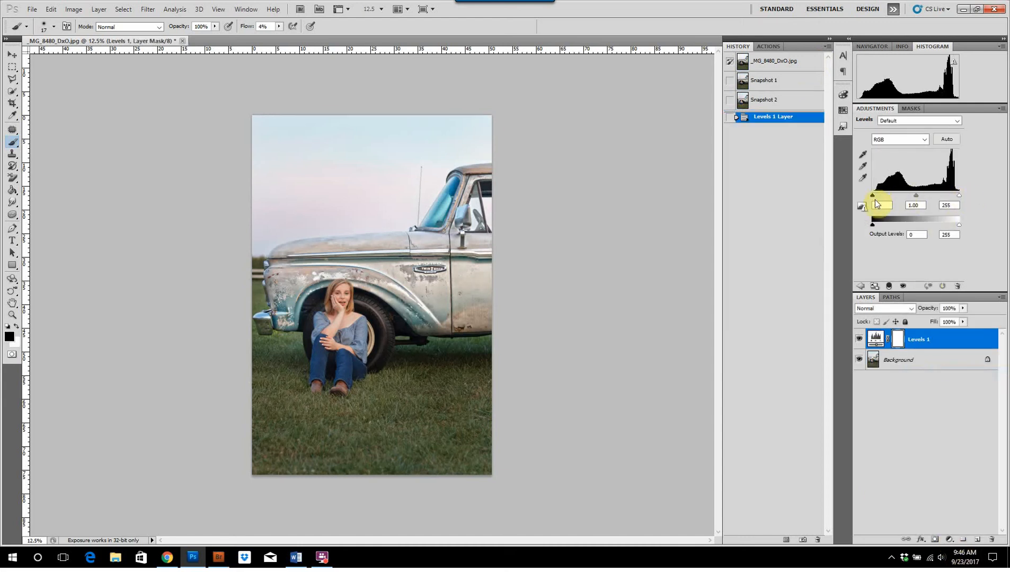
left_click_drag(873, 195, 855, 193)
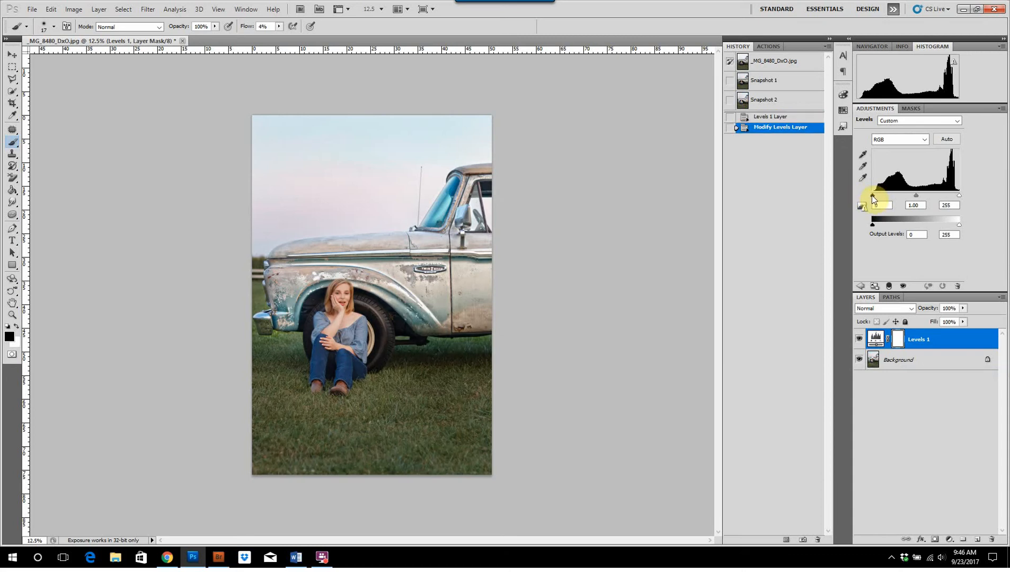
left_click_drag(873, 196, 873, 195)
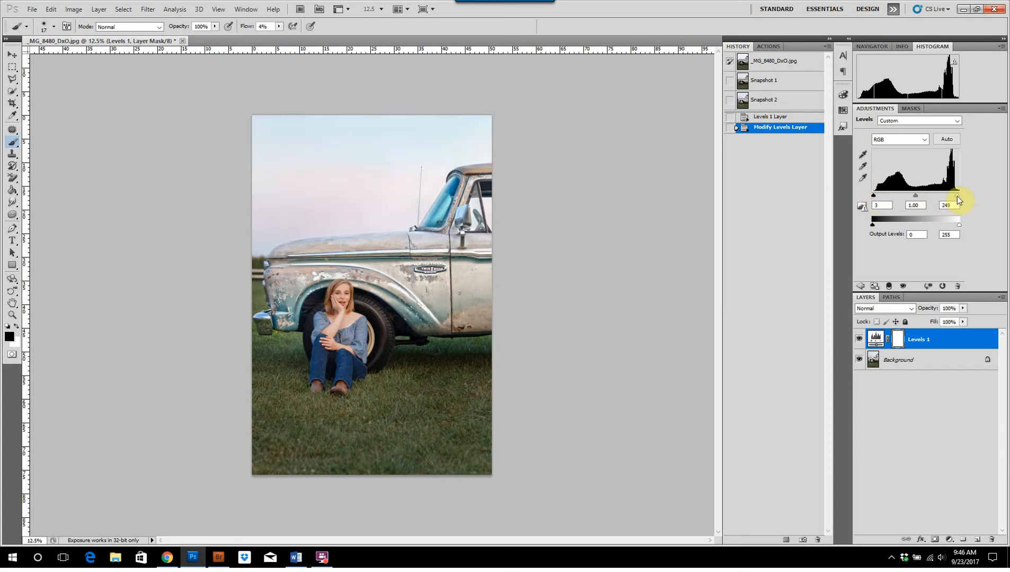
Check the Levels layer's effect by hiding and showing it, and merge the visible layers into the background
left_click(860, 338)
left_click(860, 339)
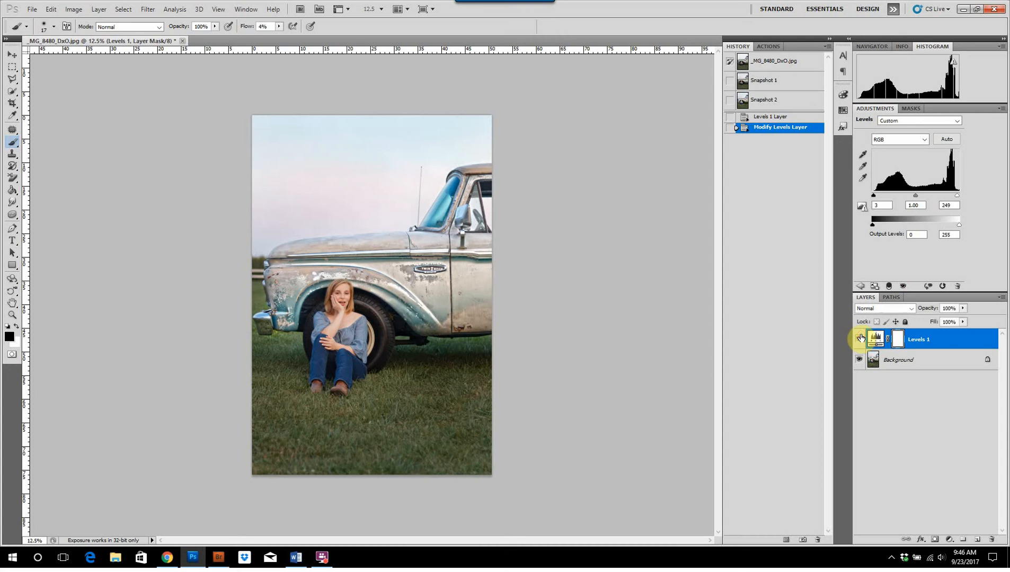
left_click(860, 338)
key("ctrl+shift+e")
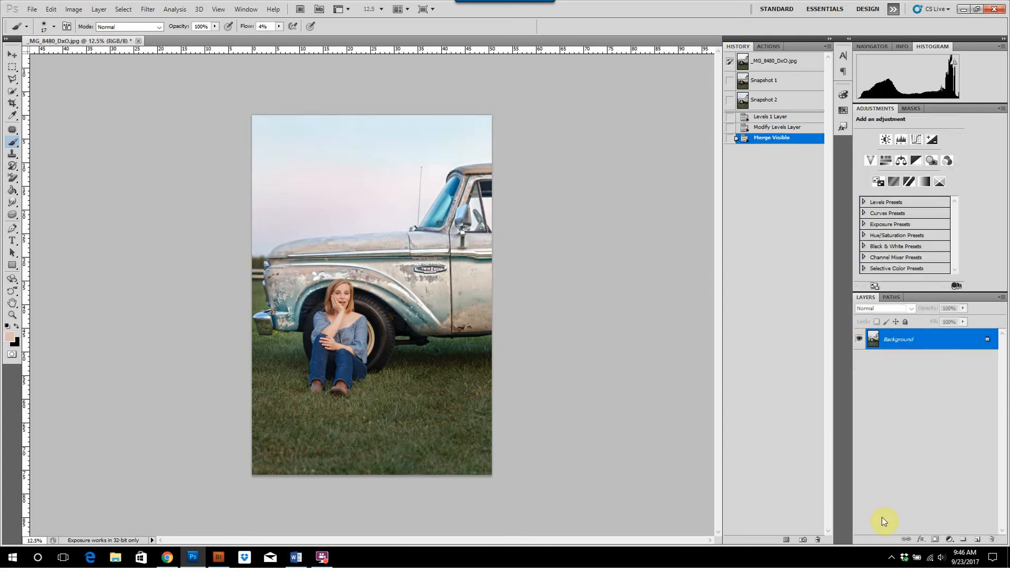
Add a Curves adjustment layer that darkens input 153 to output 85, and invert its mask to hide the effect
left_click(952, 540)
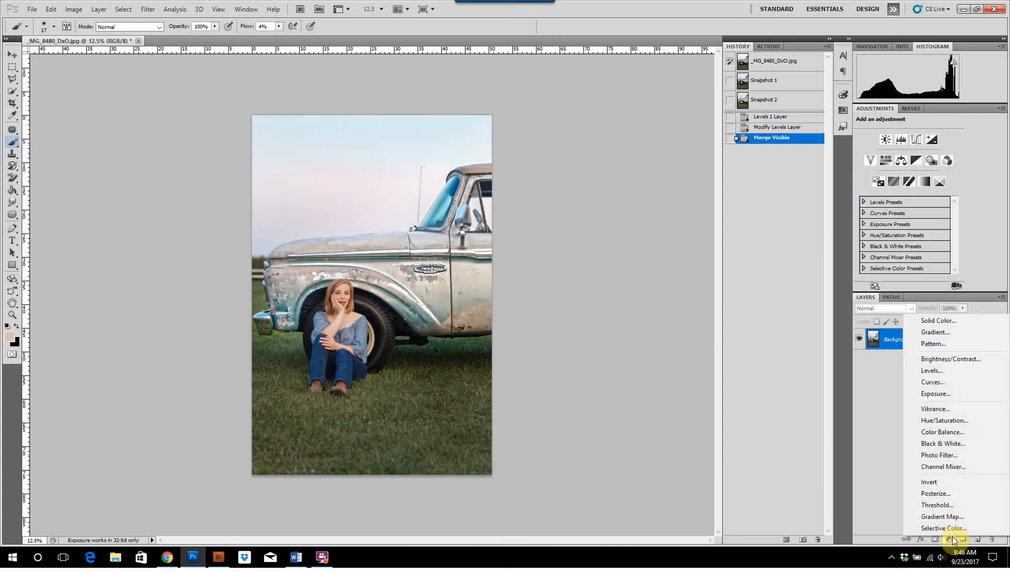
left_click(949, 384)
left_click_drag(931, 189, 926, 205)
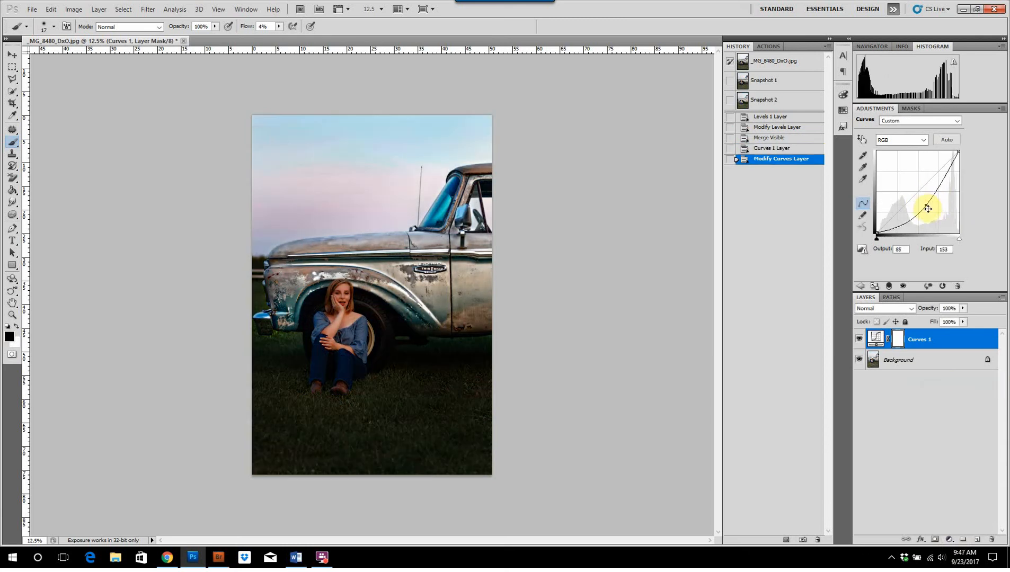
key("ctrl+i")
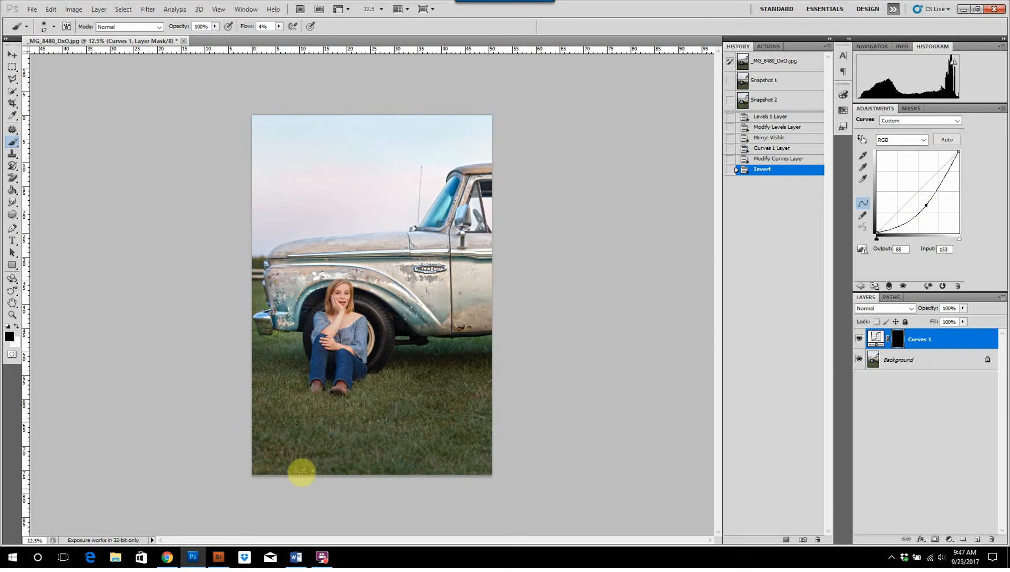
Paint white on the Curves mask with a very large soft brush at 4% flow to darken the photo's edges and foreground grass
left_click_drag(304, 457, 384, 455)
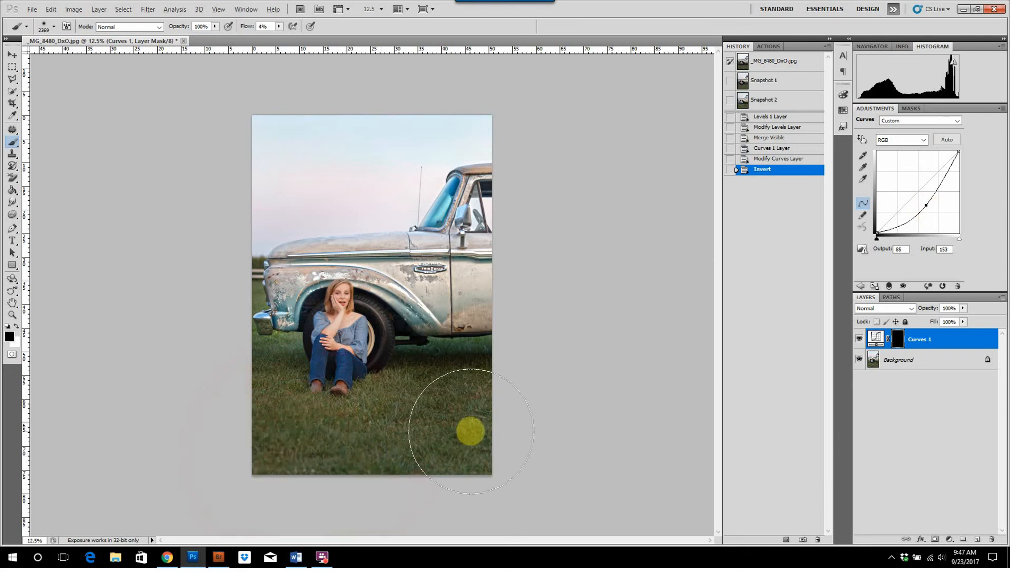
mouse_move(467, 445)
left_mouse_down()
mouse_move(491, 418)
mouse_move(415, 478)
left_mouse_up()
mouse_move(266, 465)
left_mouse_down()
mouse_move(231, 403)
mouse_move(225, 428)
mouse_move(341, 483)
mouse_move(372, 485)
mouse_move(299, 499)
mouse_move(199, 478)
mouse_move(212, 449)
mouse_move(197, 417)
mouse_move(255, 469)
left_mouse_up()
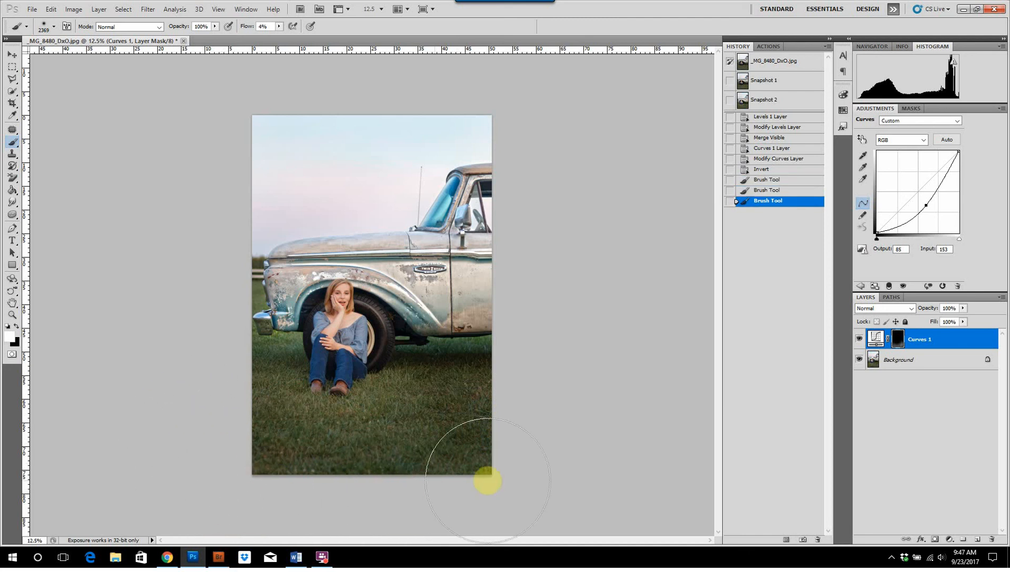
mouse_move(485, 478)
left_mouse_down()
mouse_move(521, 460)
mouse_move(546, 412)
left_mouse_up()
left_click_drag(483, 114, 463, 108)
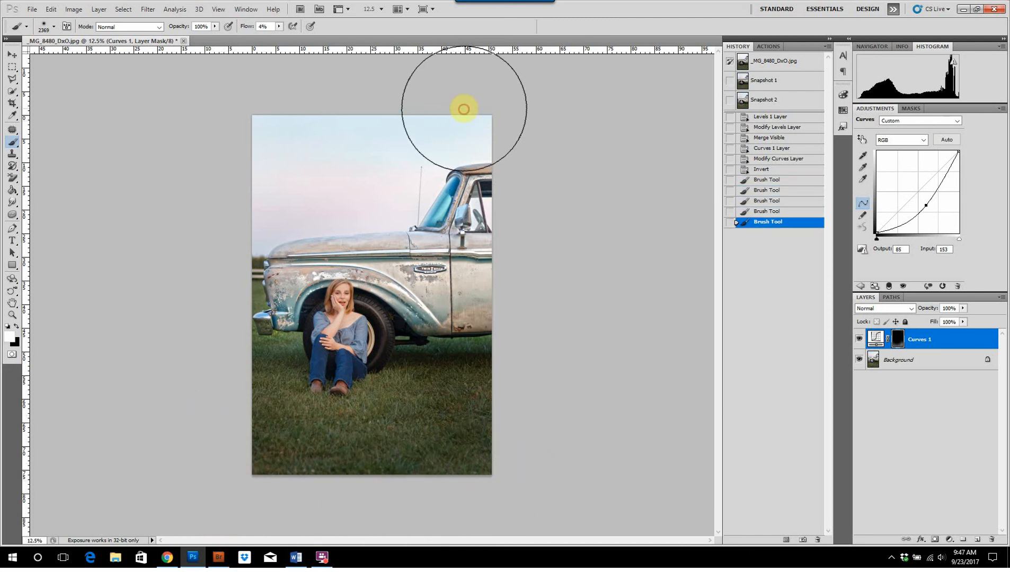
mouse_move(248, 103)
left_mouse_down()
mouse_move(265, 111)
mouse_move(374, 95)
left_mouse_up()
left_click_drag(434, 110, 494, 122)
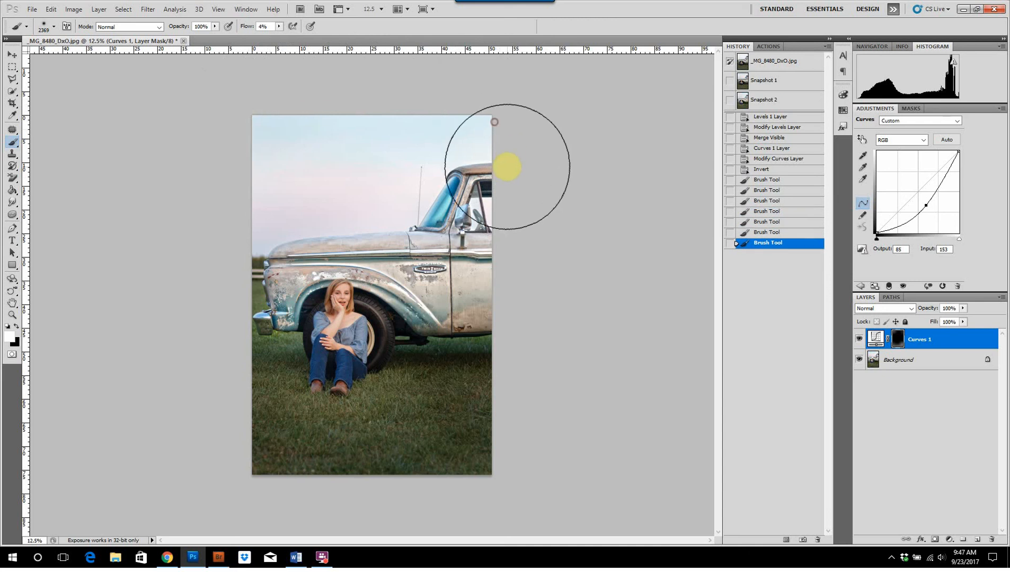
mouse_move(512, 200)
left_mouse_down()
mouse_move(551, 291)
mouse_move(512, 306)
left_mouse_up()
left_click_drag(191, 315, 215, 340)
left_click_drag(230, 392, 262, 435)
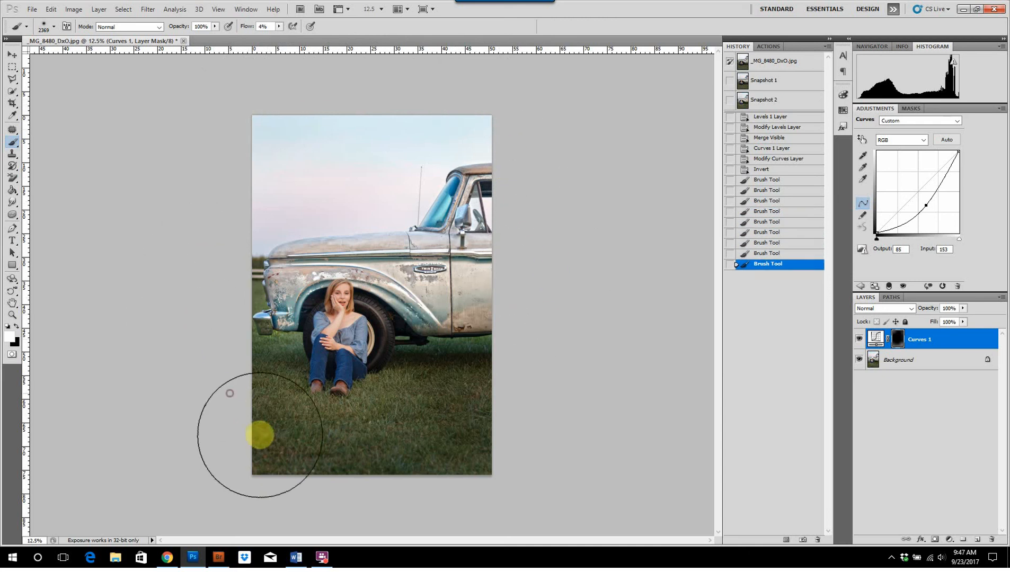
left_click_drag(361, 445, 369, 457)
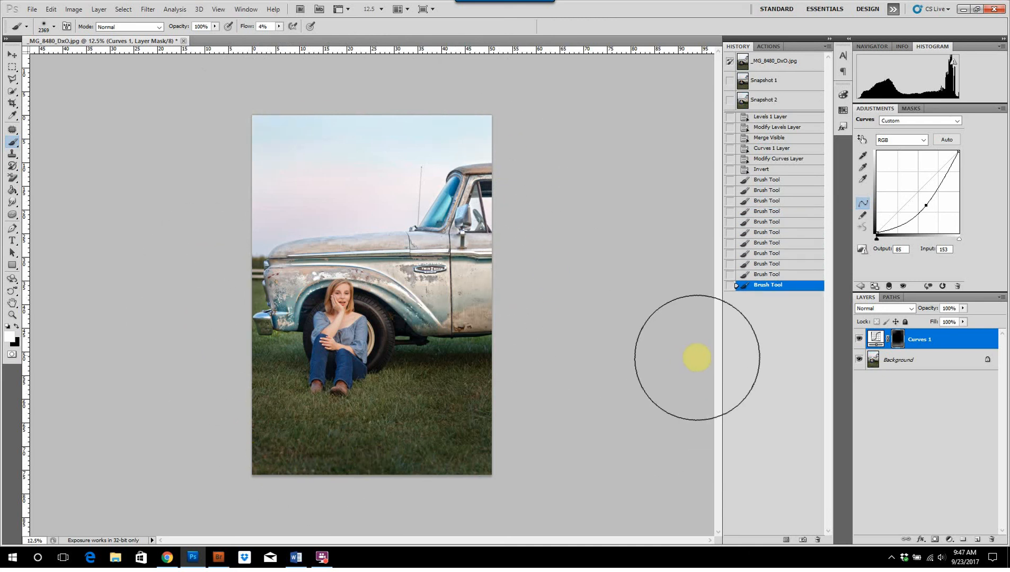
Compare the edge vignette by hiding and showing the Curves layer, and merge the visible layers into the background
key("ctrl+minus")
key("ctrl+minus")
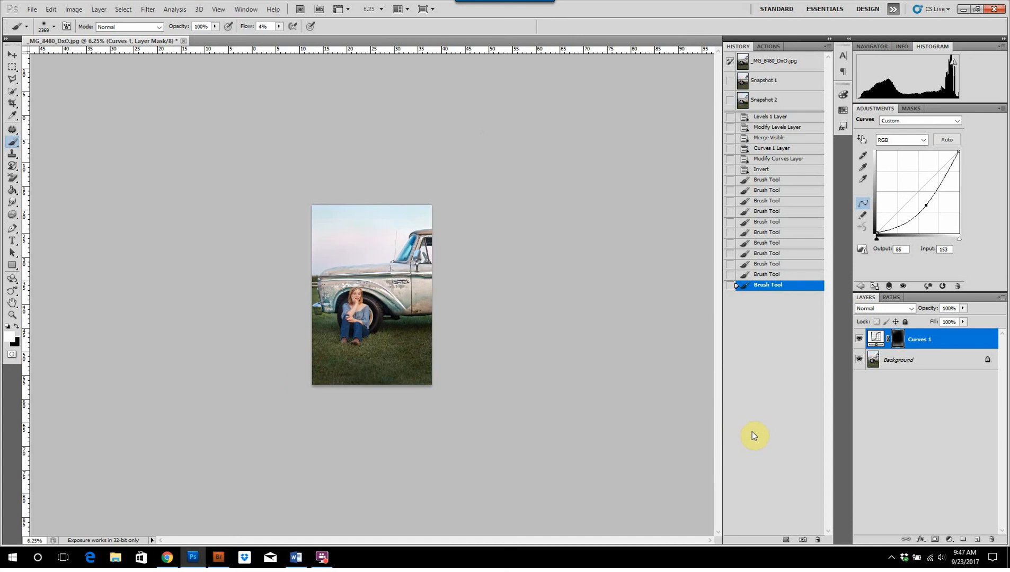
left_click(857, 339)
left_click(858, 339)
left_click(858, 339)
left_click(858, 339)
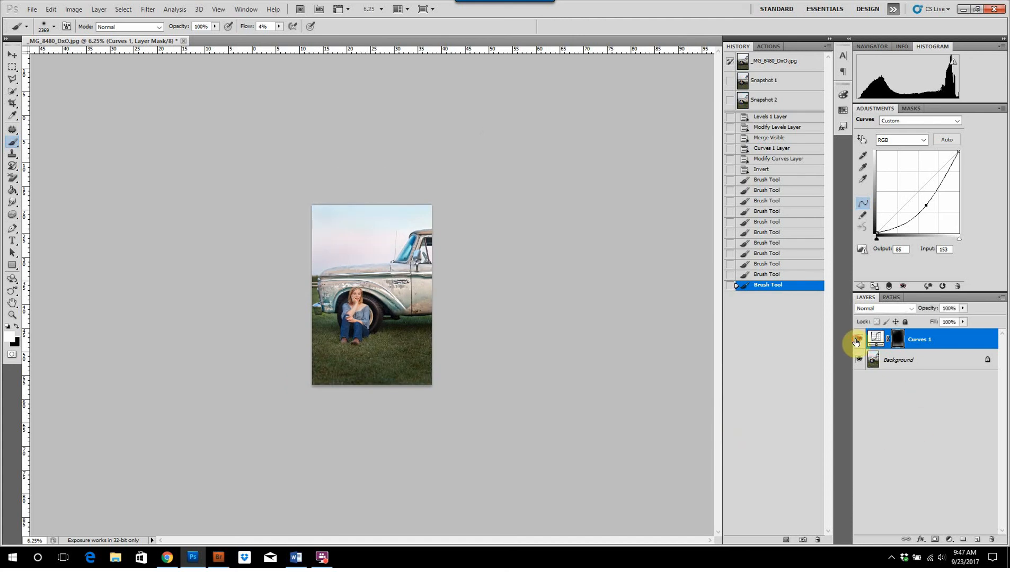
key("ctrl+shift+e")
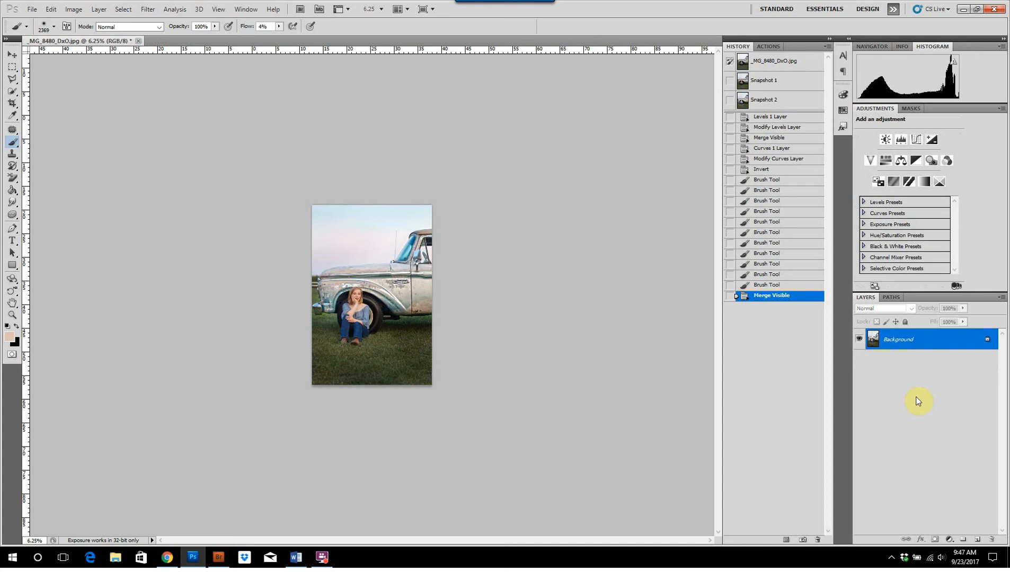
Add another Curves adjustment layer that brightens the midtones from input 114 to output 123
key("ctrl+plus")
key("ctrl+plus")
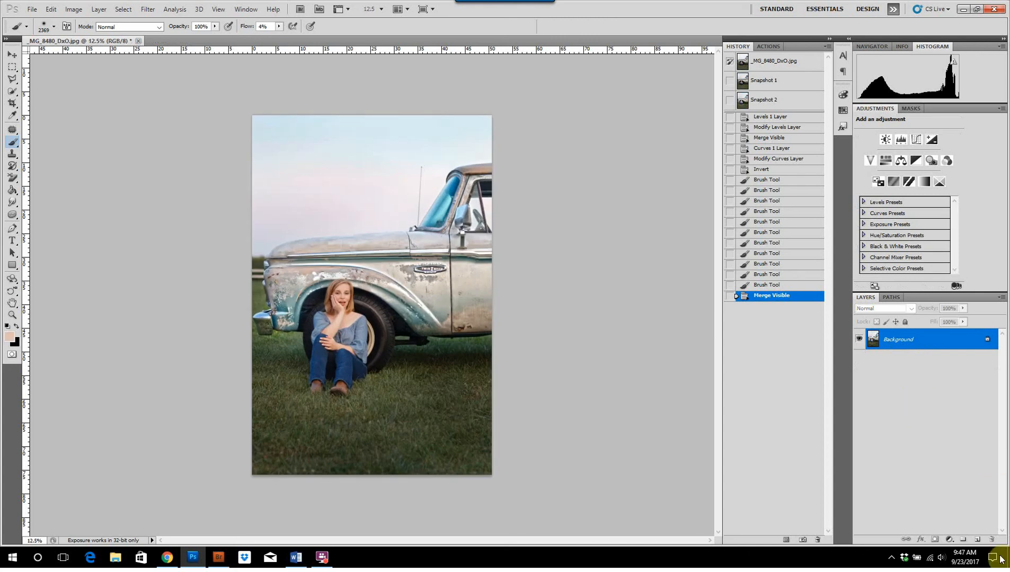
left_click(950, 540)
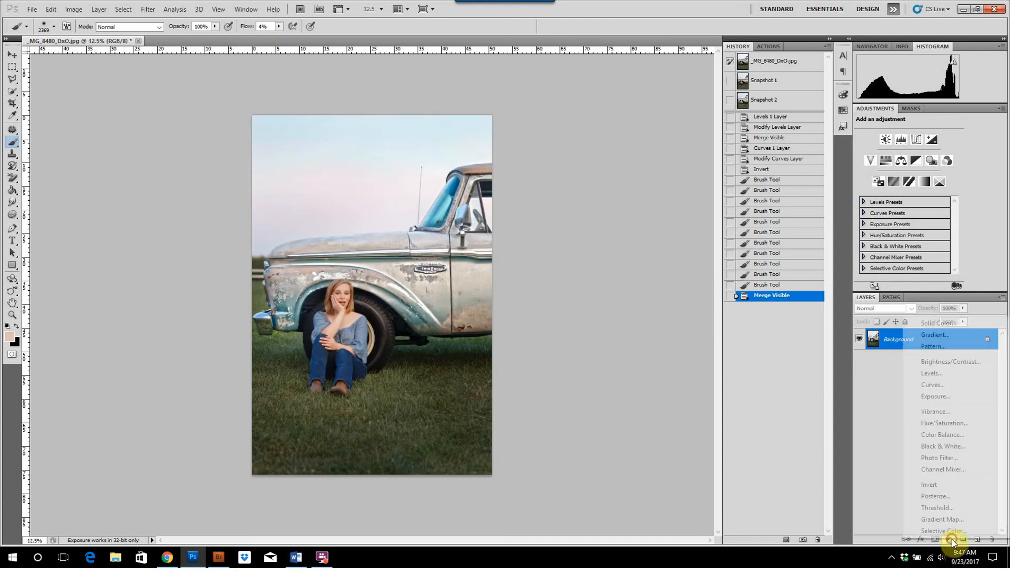
left_click(940, 384)
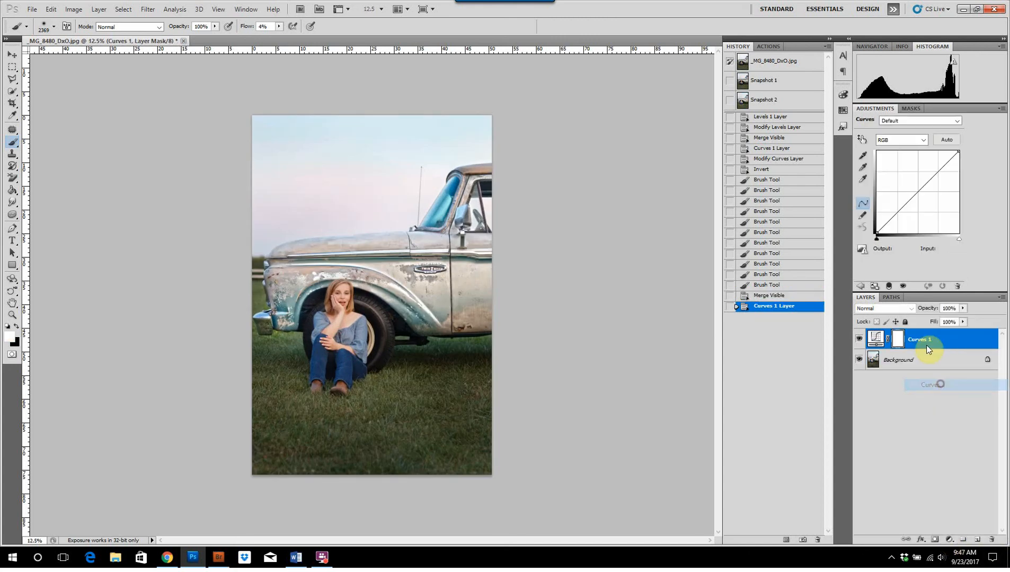
left_click(914, 194)
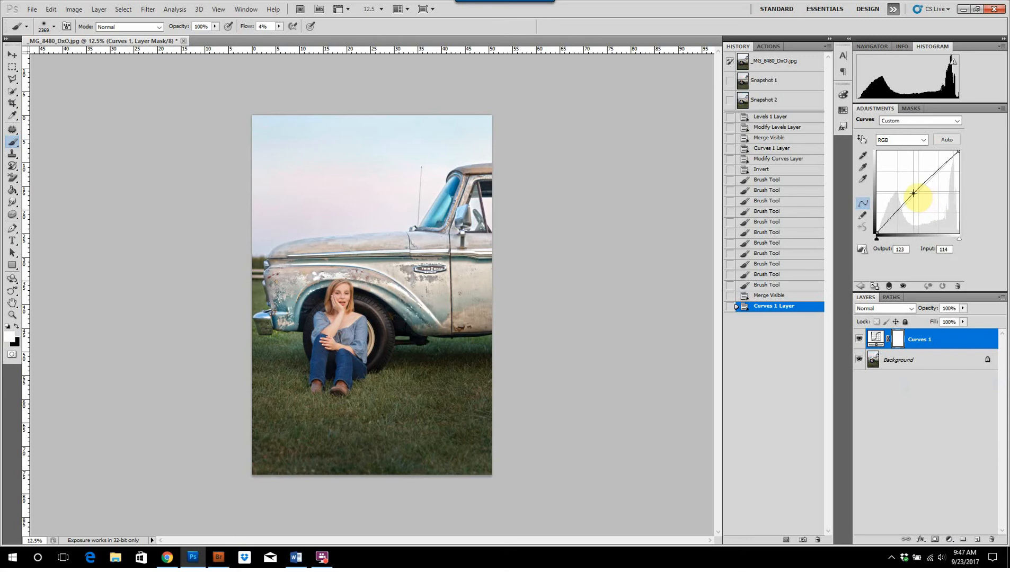
Check the midtone brightening by toggling the Curves layer's visibility, and merge the visible layers into the background
left_click(859, 360)
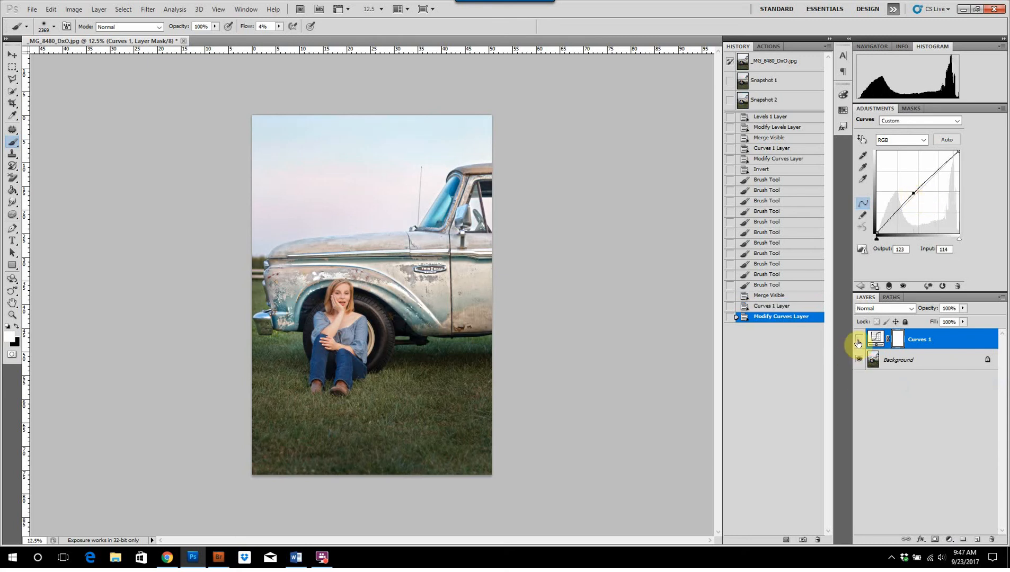
left_click(858, 343)
key("ctrl+shift+e")
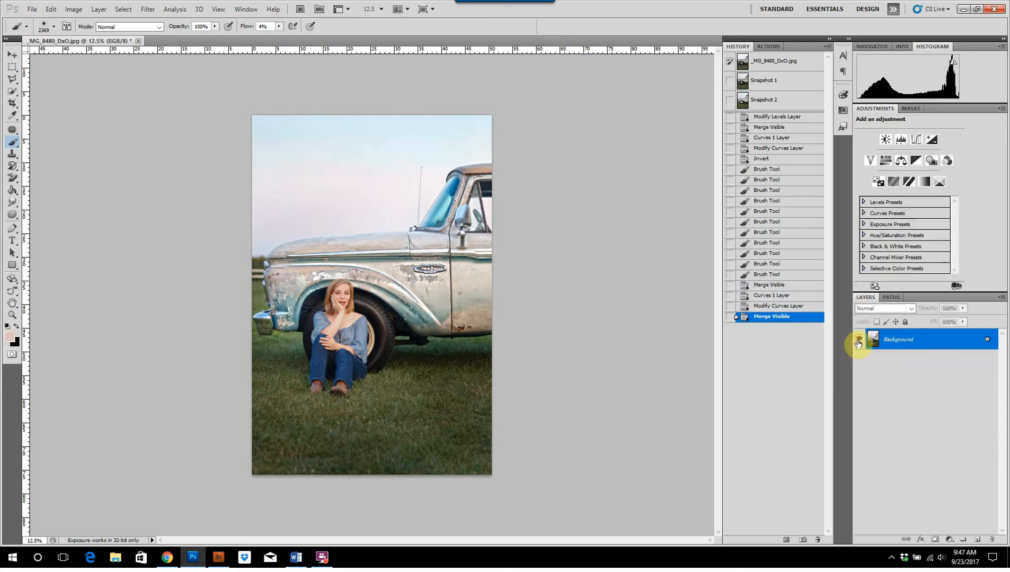
Select the Large sharpen action in the Sharpening set and duplicate the background layer
left_click(776, 48)
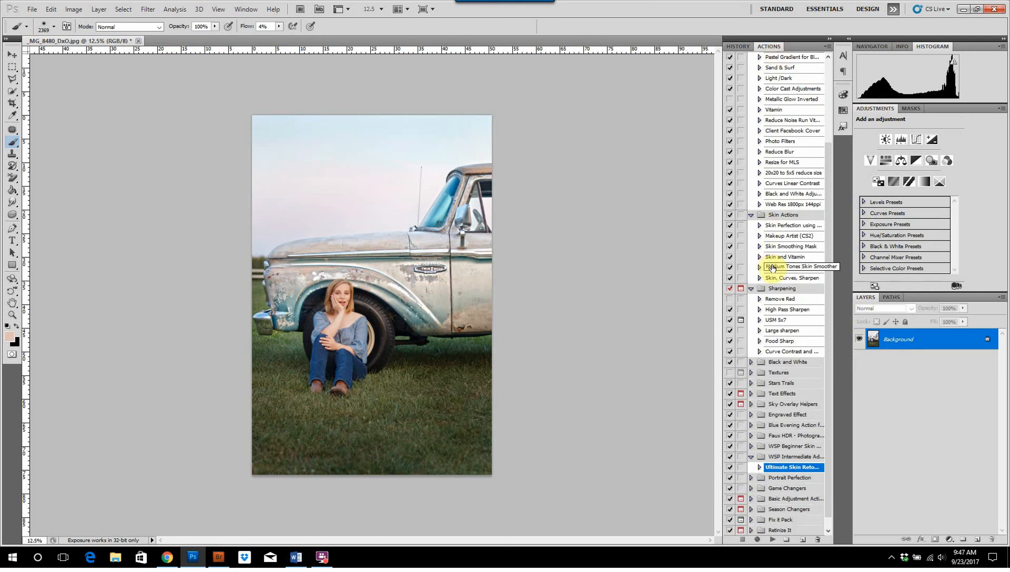
left_click(801, 331)
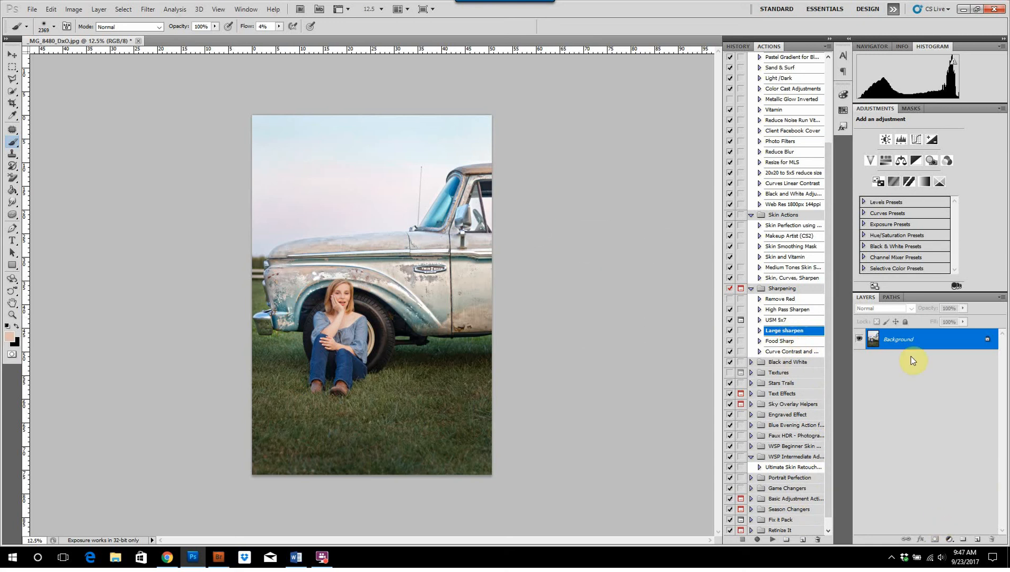
key("ctrl+j")
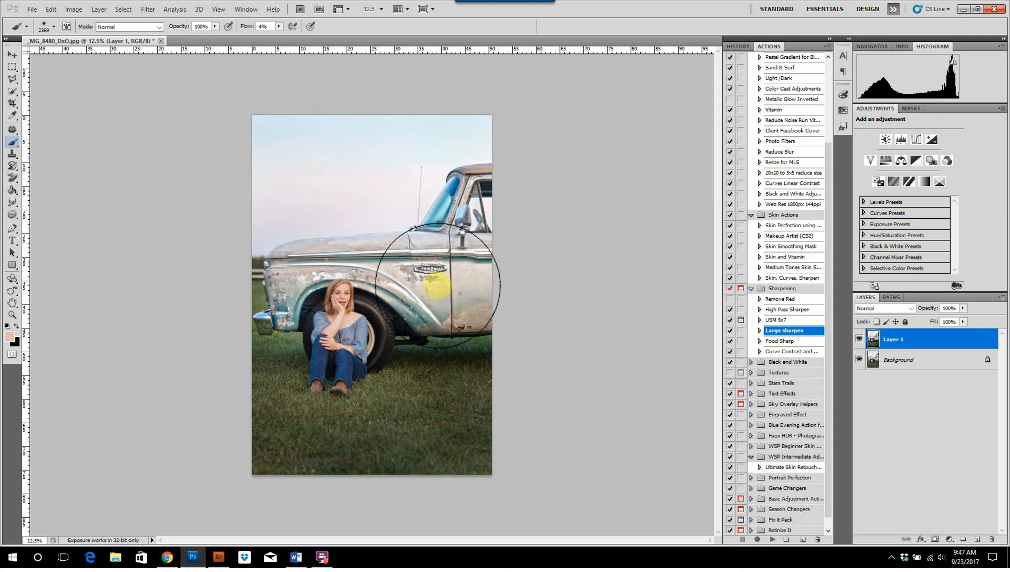
Apply a High Pass filter with a 0.9-pixel radius to the duplicate layer and set its blend mode to Overlay
left_click(125, 9)
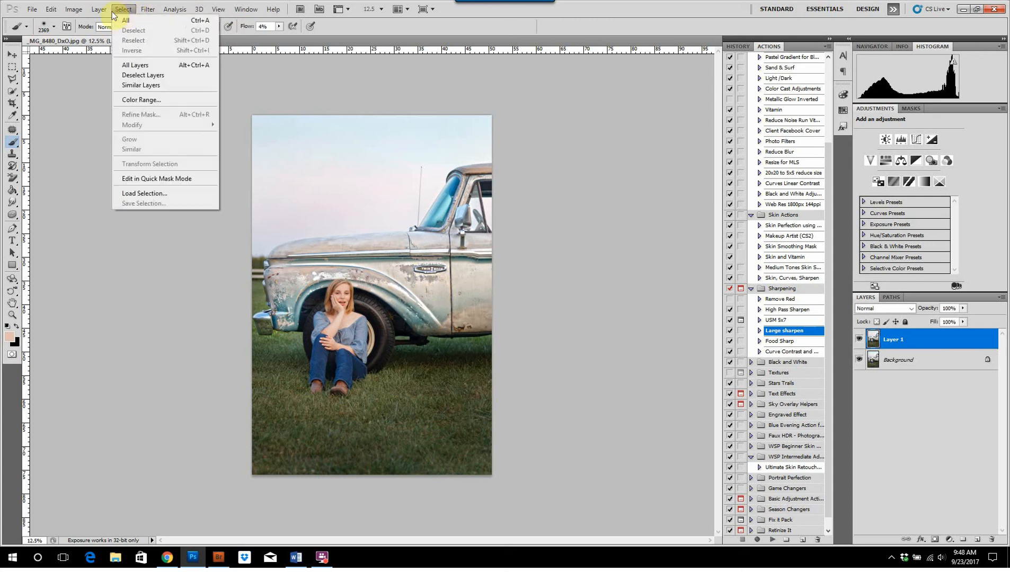
left_click(147, 9)
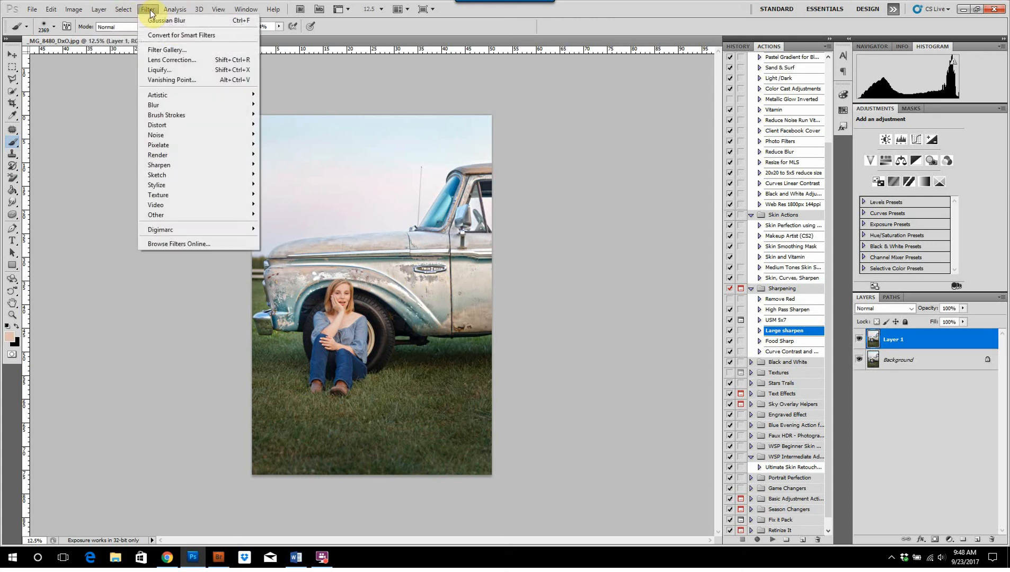
mouse_move(196, 215)
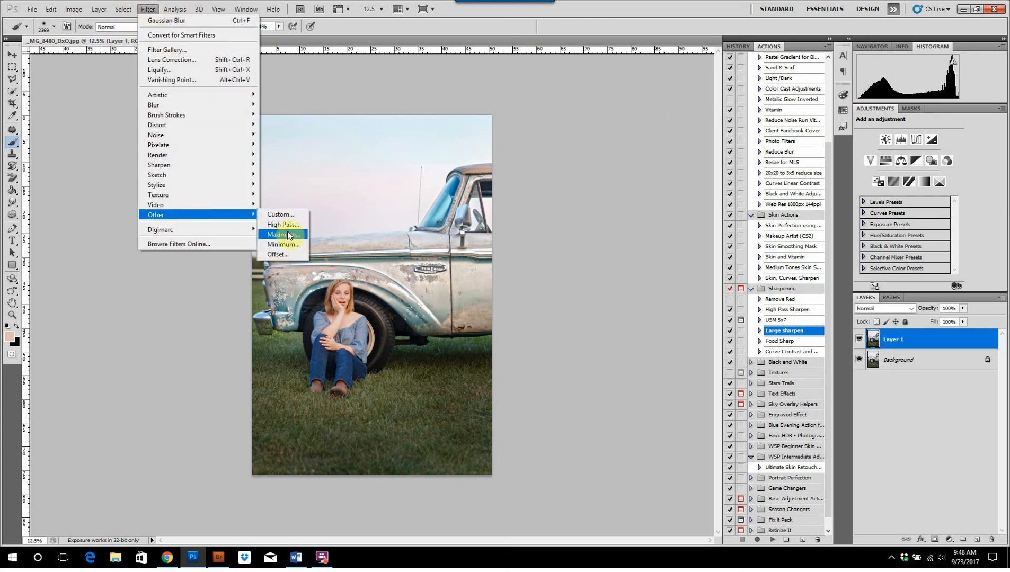
left_click(281, 223)
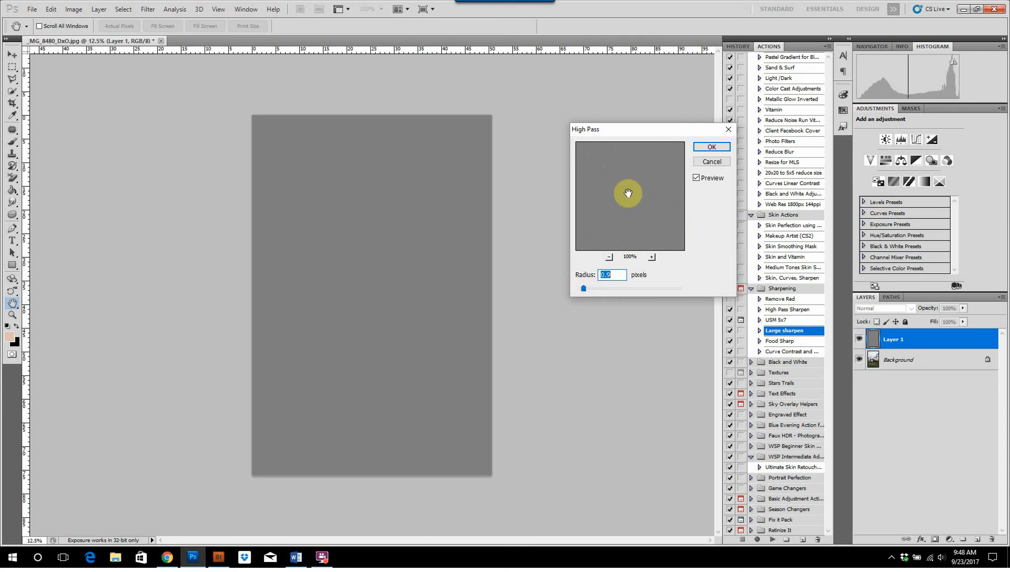
mouse_move(622, 185)
left_mouse_down()
mouse_move(617, 219)
mouse_move(636, 187)
mouse_move(633, 202)
left_mouse_up()
left_click(724, 147)
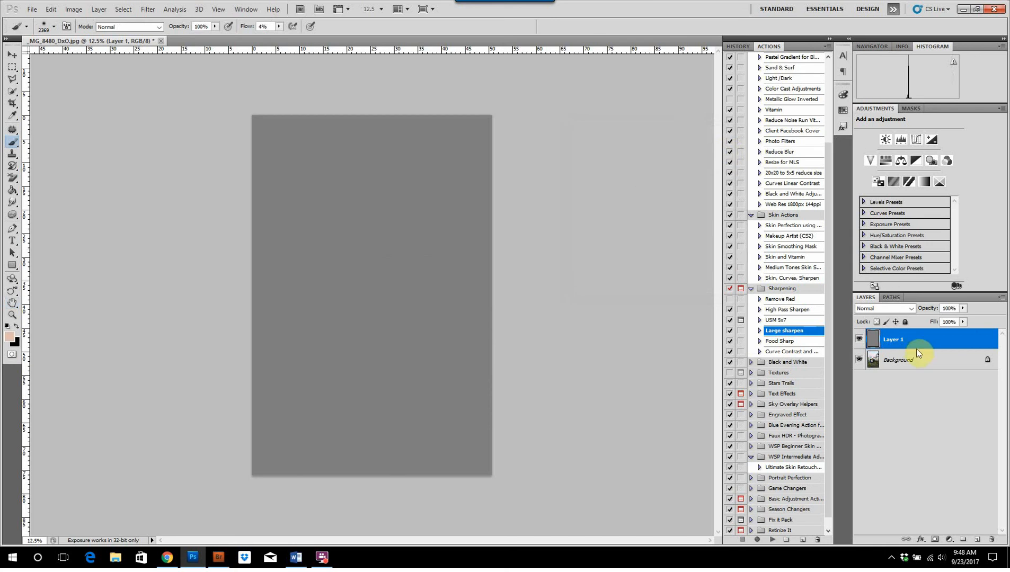
left_click(901, 309)
left_click(898, 163)
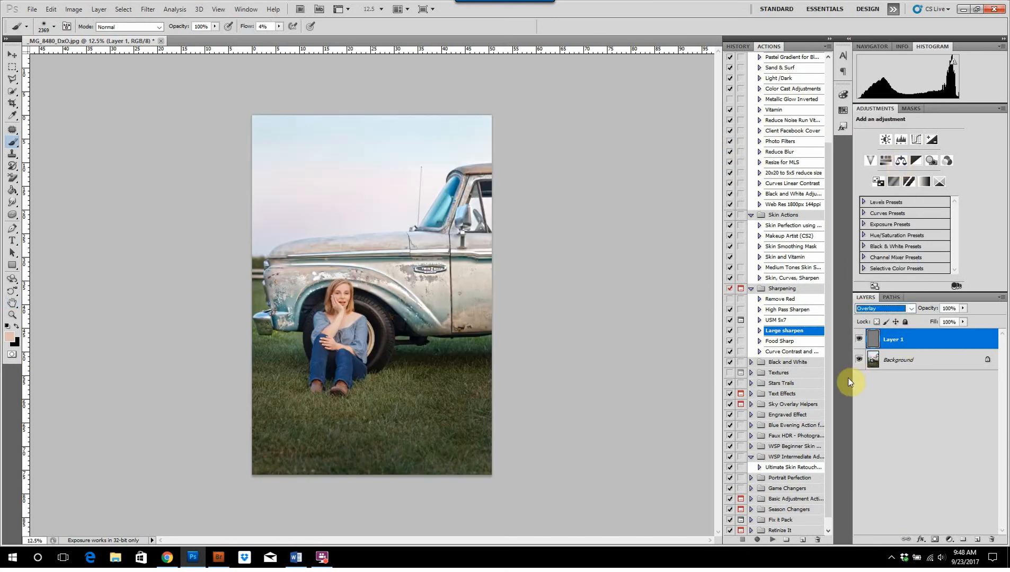
Compare the sharpening by hiding and showing the High Pass layer, and merge the visible layers into the background
left_click(857, 344)
left_click(857, 343)
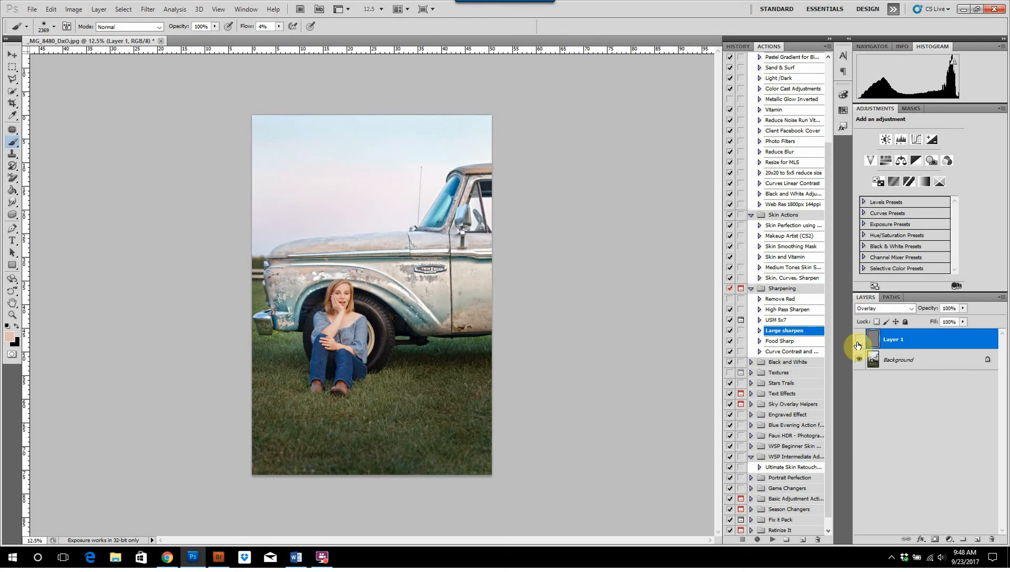
left_click(857, 343)
left_click(857, 345)
key("Delete")
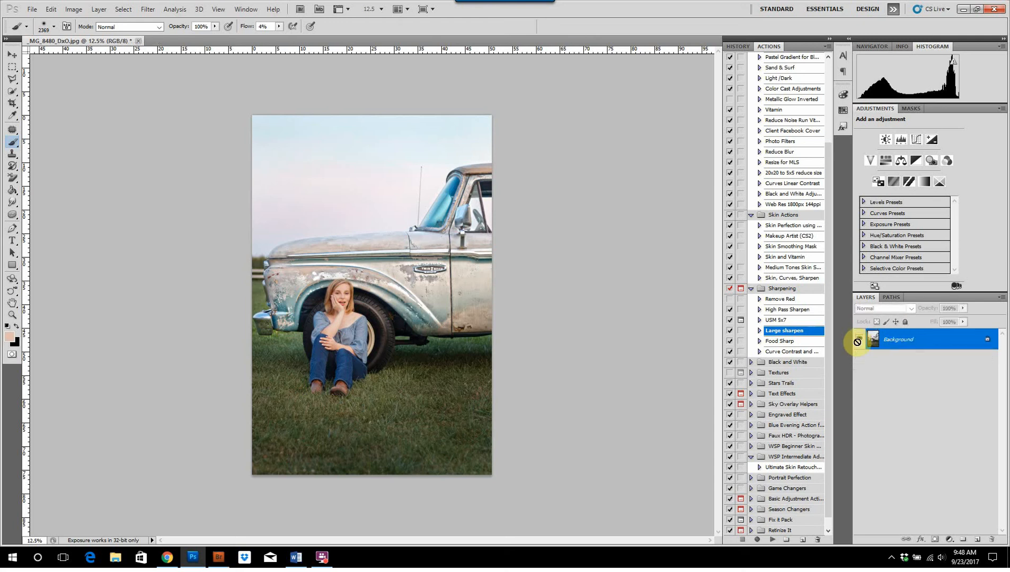